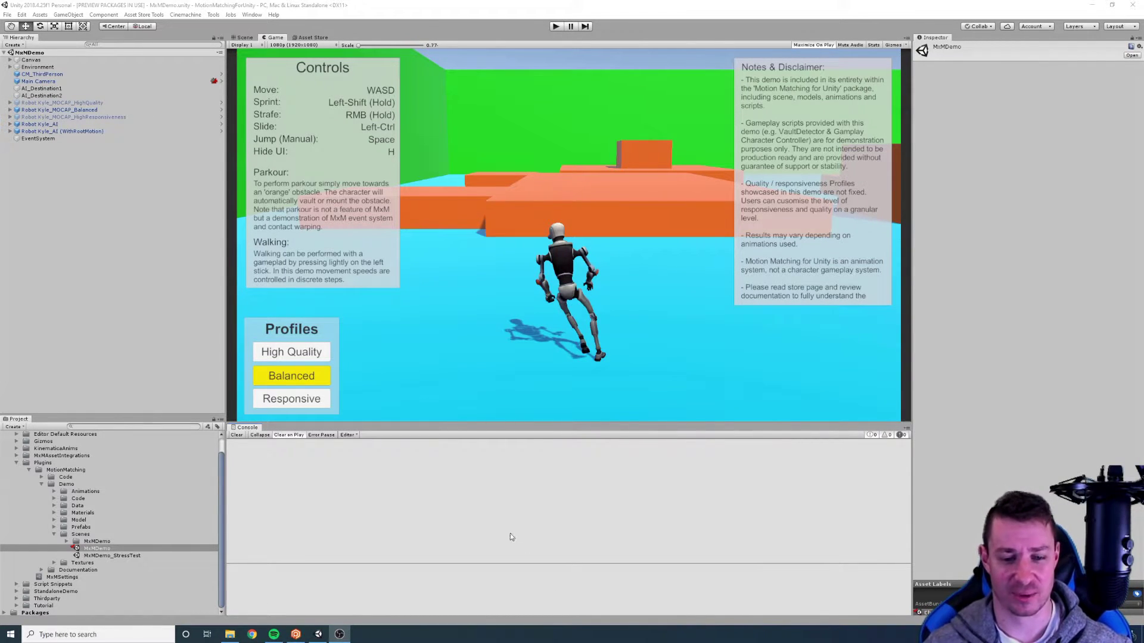
# Enlarge the Game view by lowering its boundary with the Console, keeping the 1080p (1920x1080) resolution
pyautogui.moveTo(532, 423); pyautogui.dragTo(526, 440)
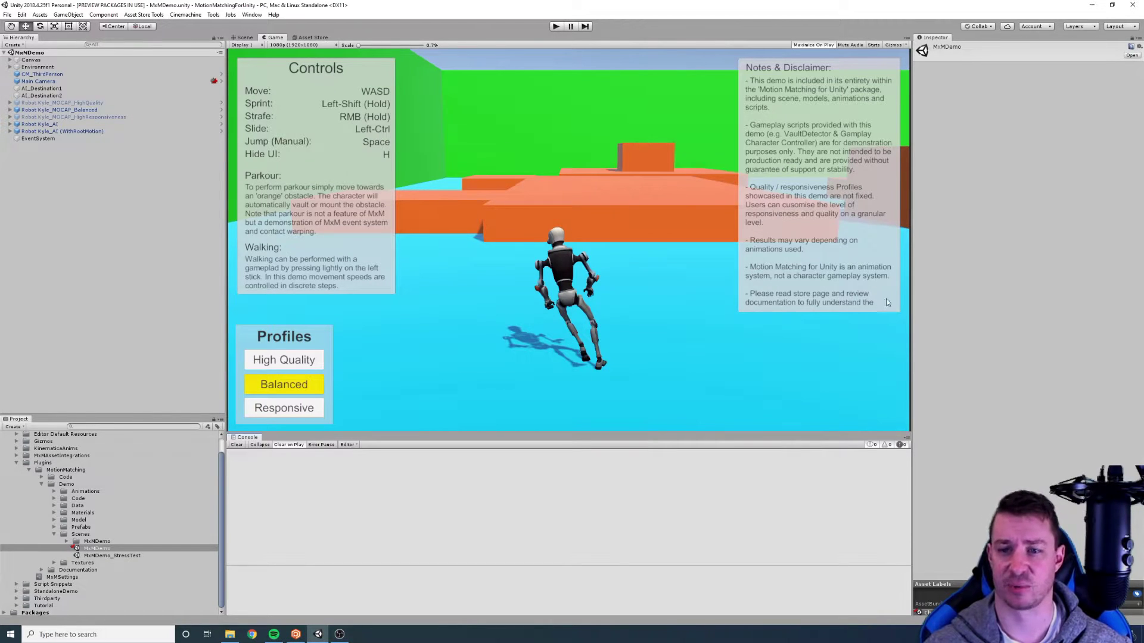
pyautogui.click(302, 46)
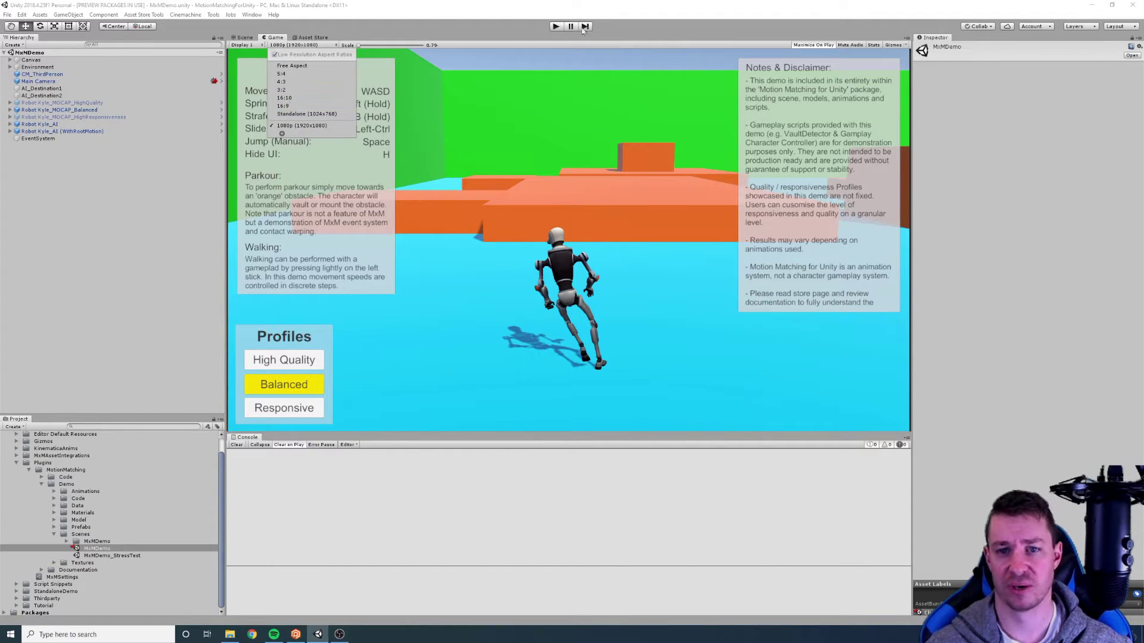
pyautogui.click(430, 156)
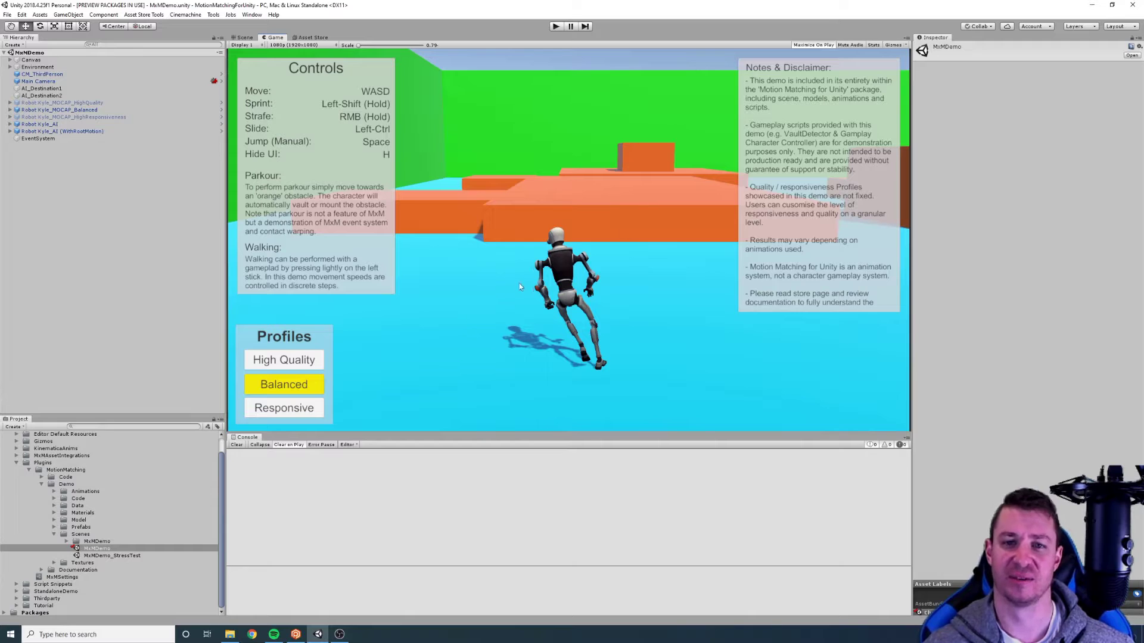
# Run the MxMDemo scene, toggle the on-screen UI, and switch the character to the High Quality profile
pyautogui.hotkey('ctrl', 'p')
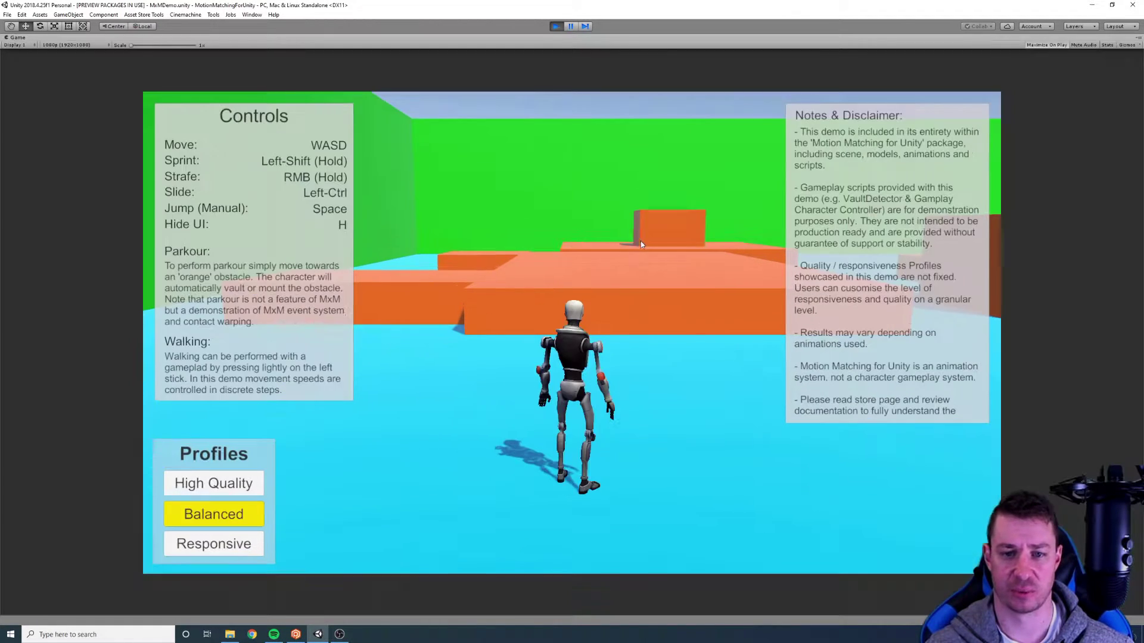
pyautogui.press('h')
pyautogui.press('h')
pyautogui.press('h')
pyautogui.press('h')
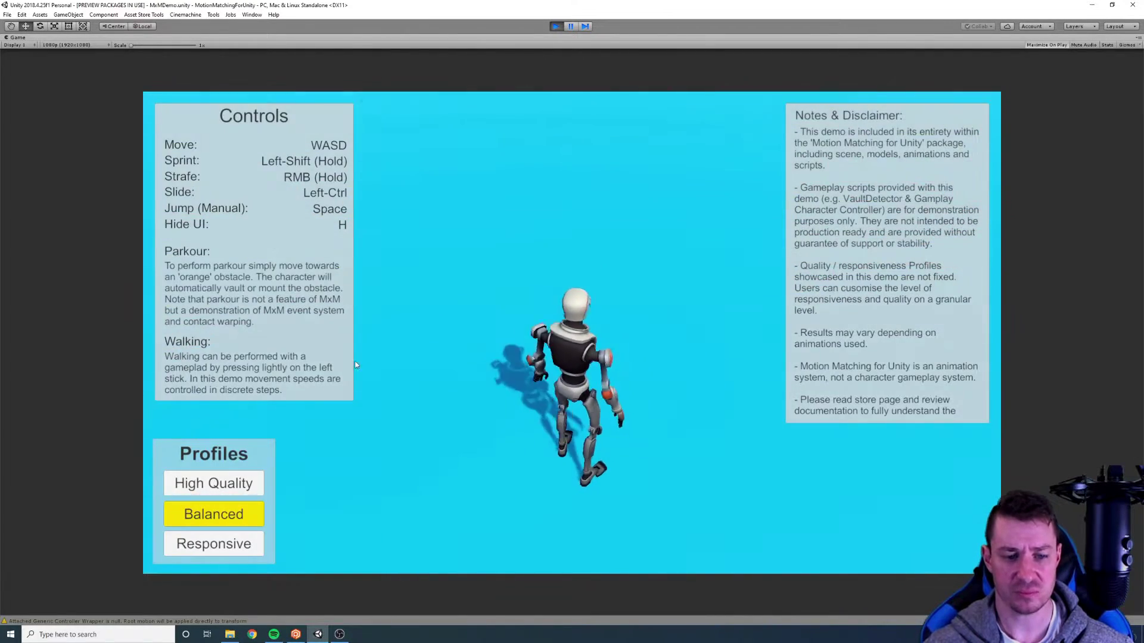
pyautogui.click(216, 483)
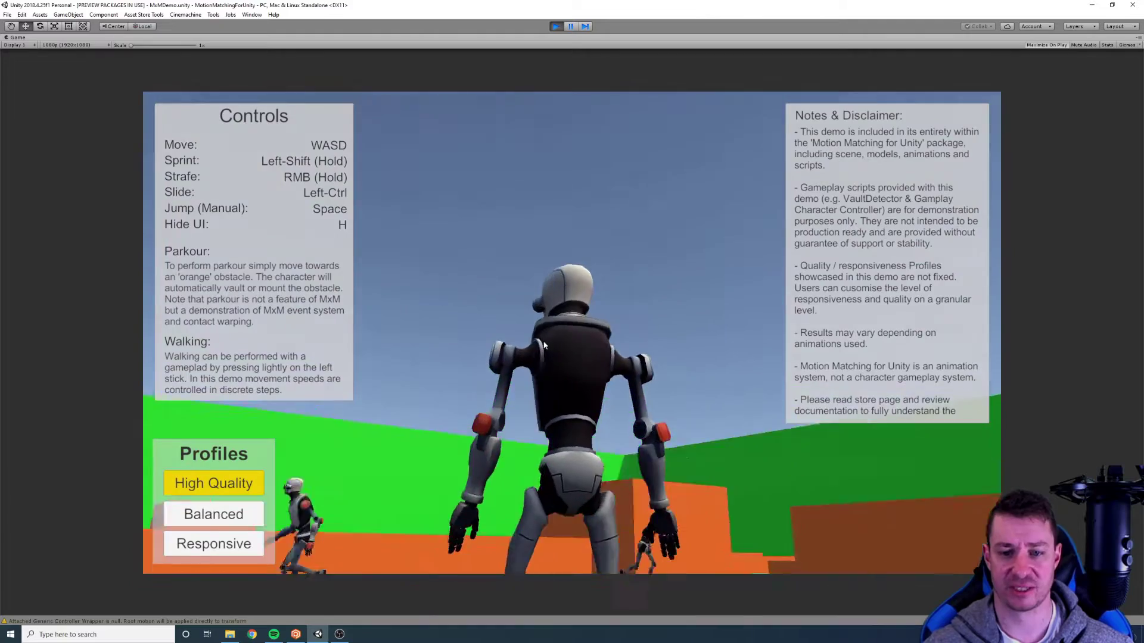
# Run the character back and forth near the orange obstacles to examine its High Quality running turns and direction changes
pyautogui.press('a')
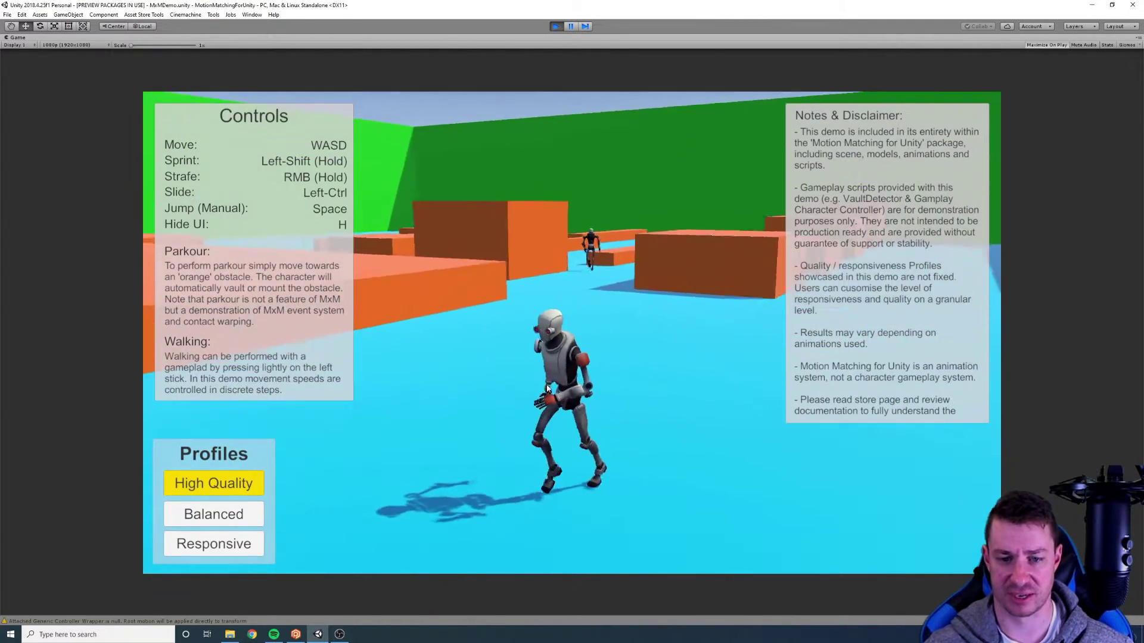
pyautogui.press('d')
pyautogui.press('a')
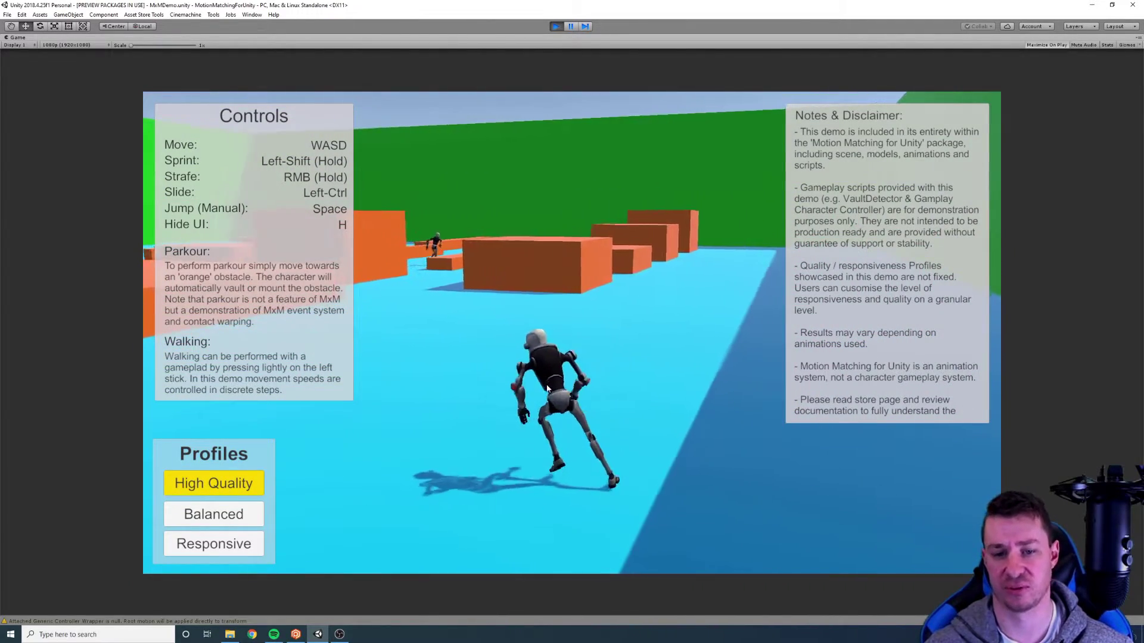
pyautogui.press('d')
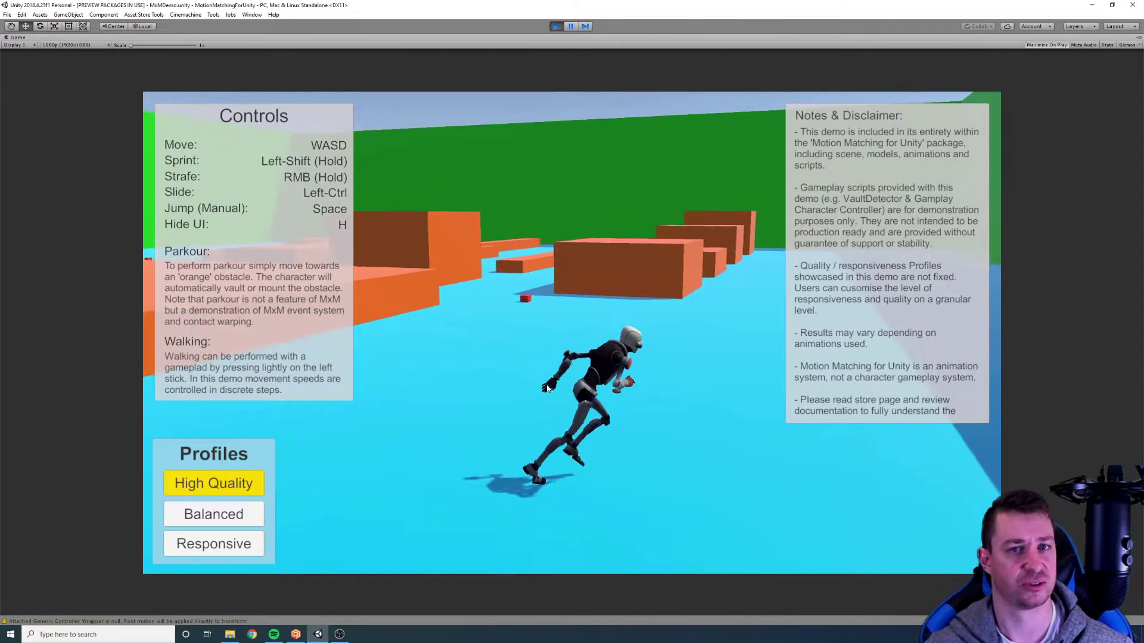
pyautogui.press('a')
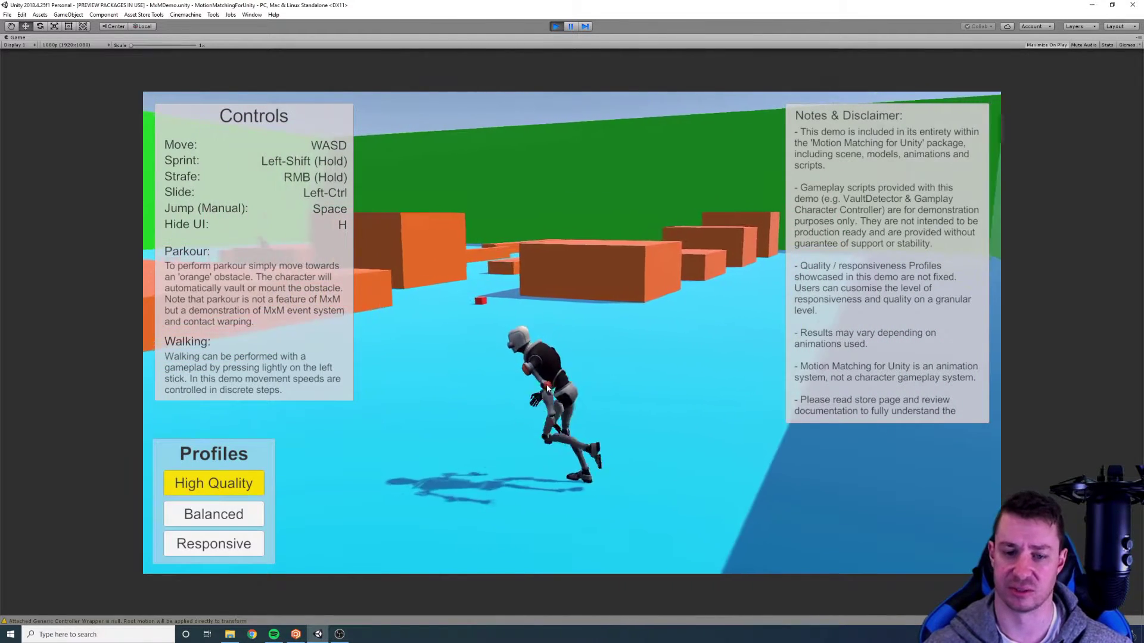
pyautogui.press('w')
pyautogui.press('a')
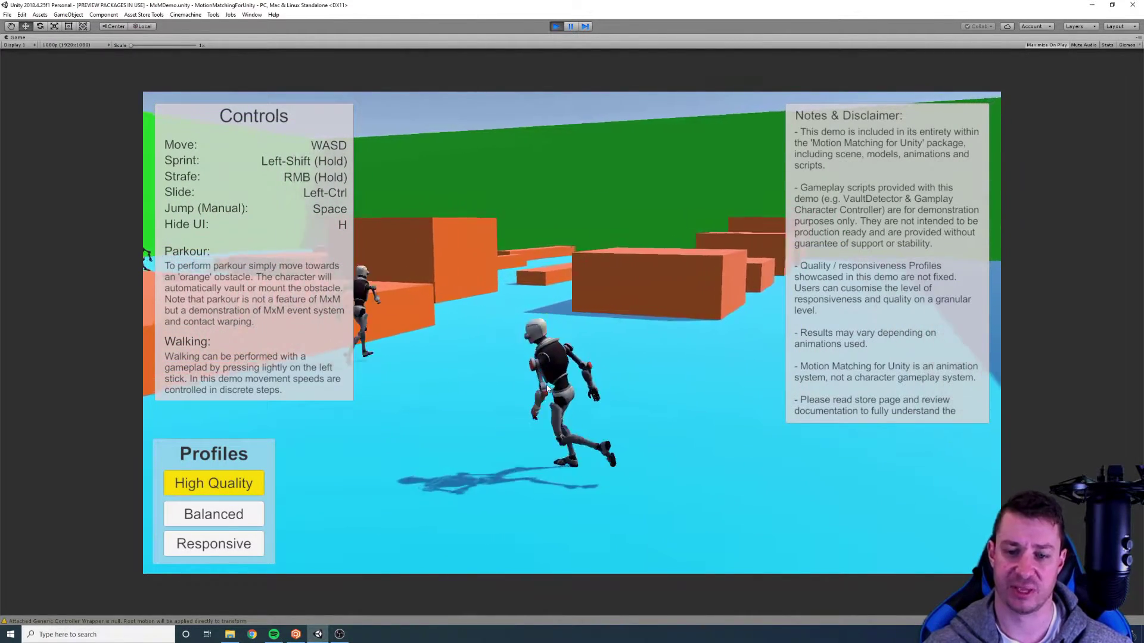
pyautogui.press('d')
pyautogui.press('s')
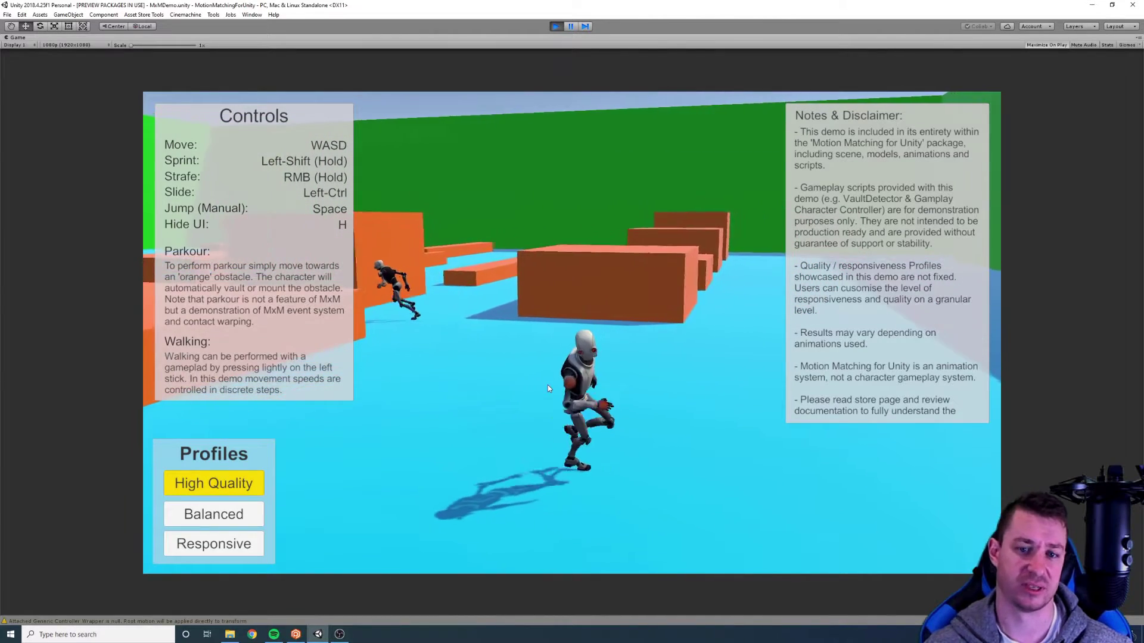
pyautogui.press('a')
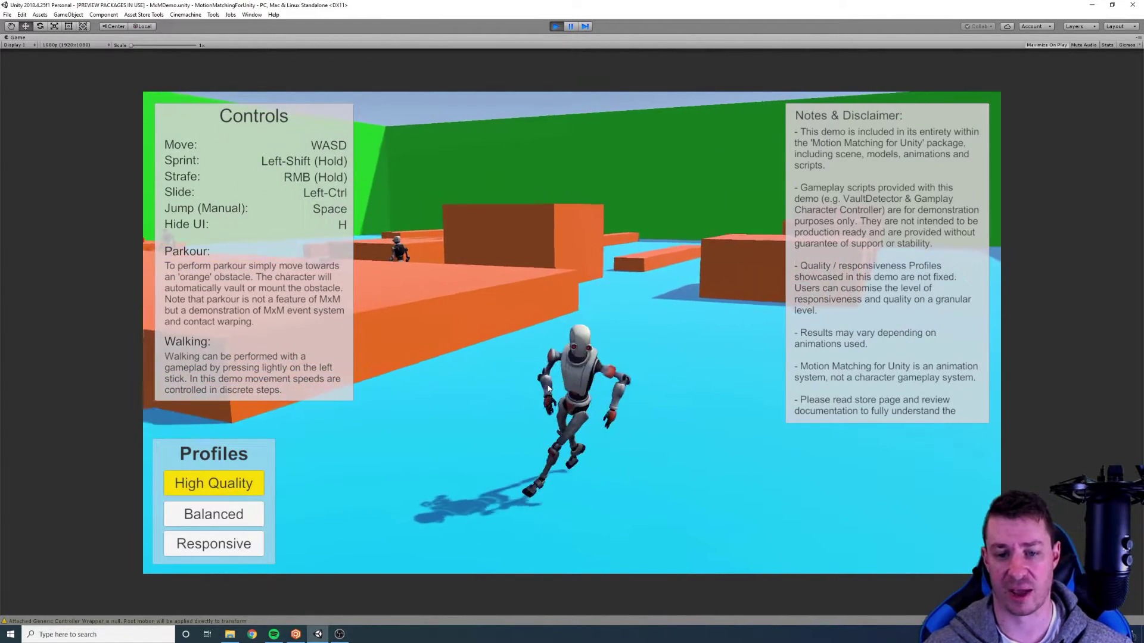
pyautogui.press('d')
pyautogui.press('w')
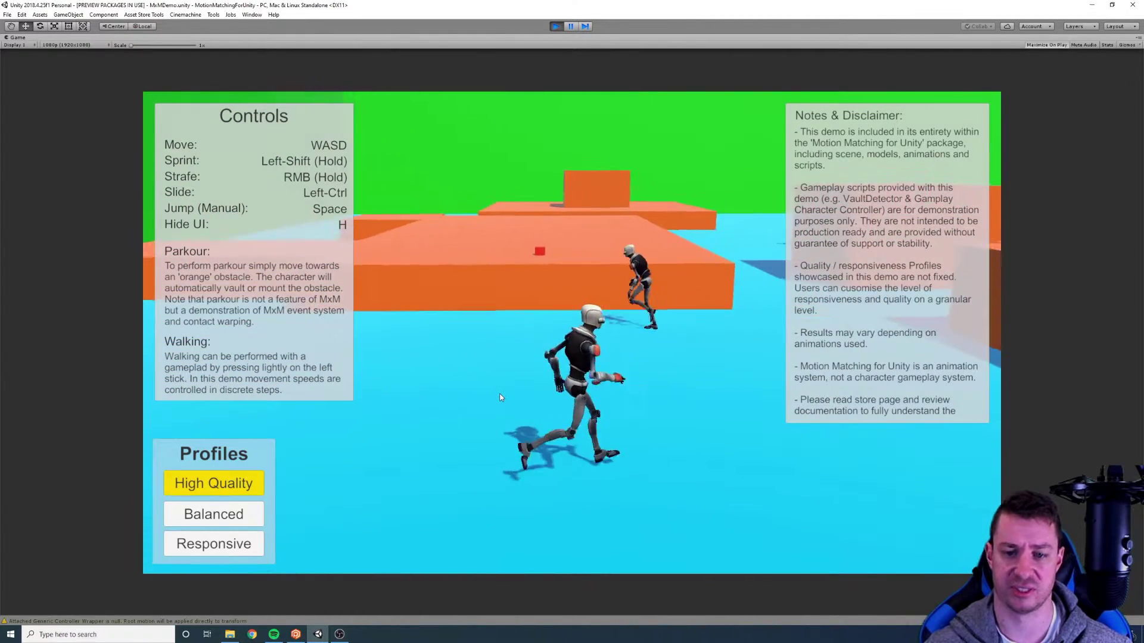
pyautogui.press('w')
pyautogui.press('a')
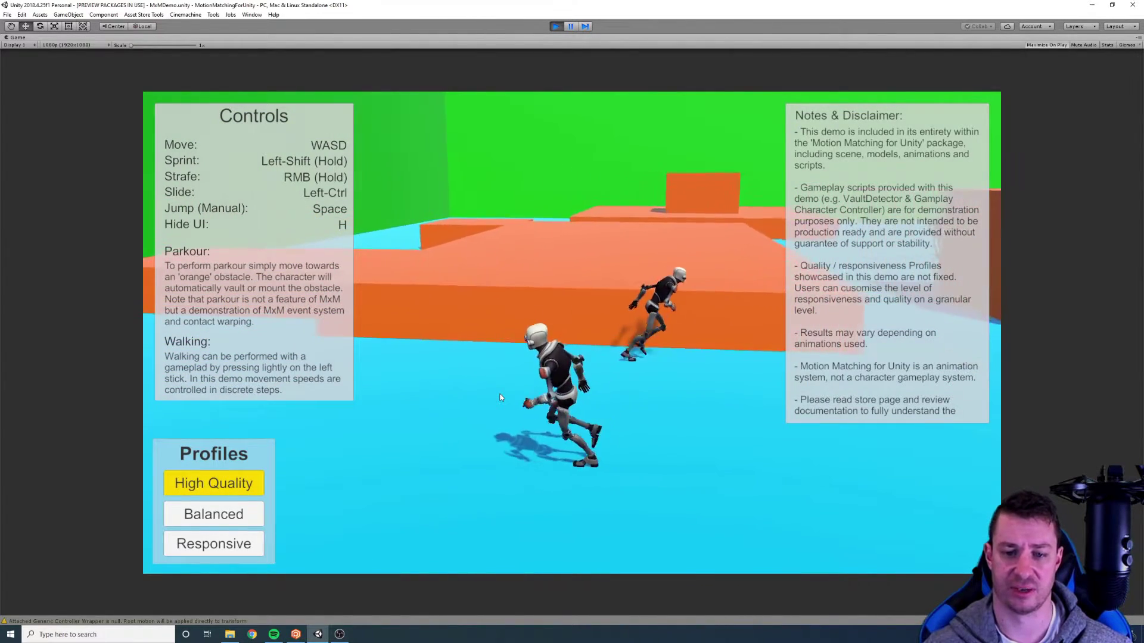
pyautogui.press('a')
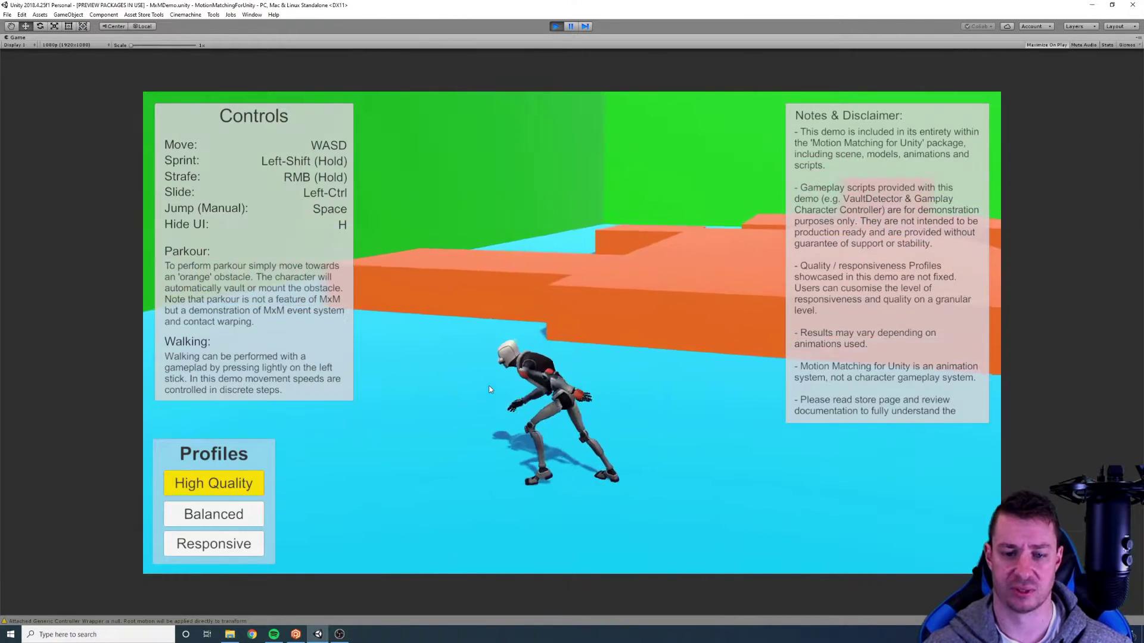
pyautogui.press('w')
pyautogui.press('d')
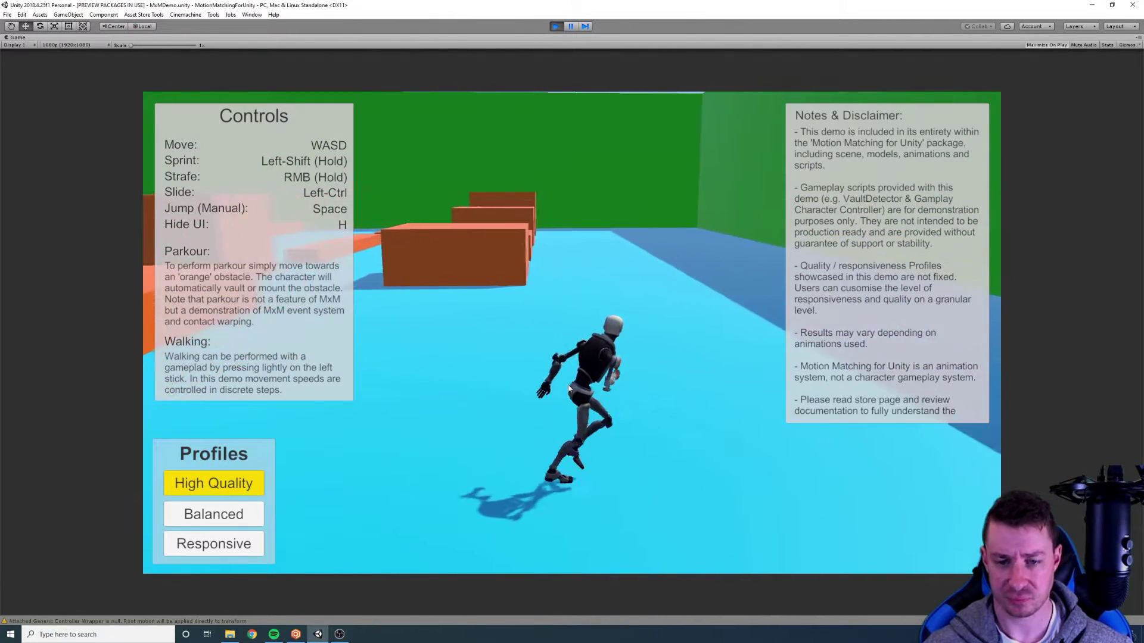
pyautogui.press('a')
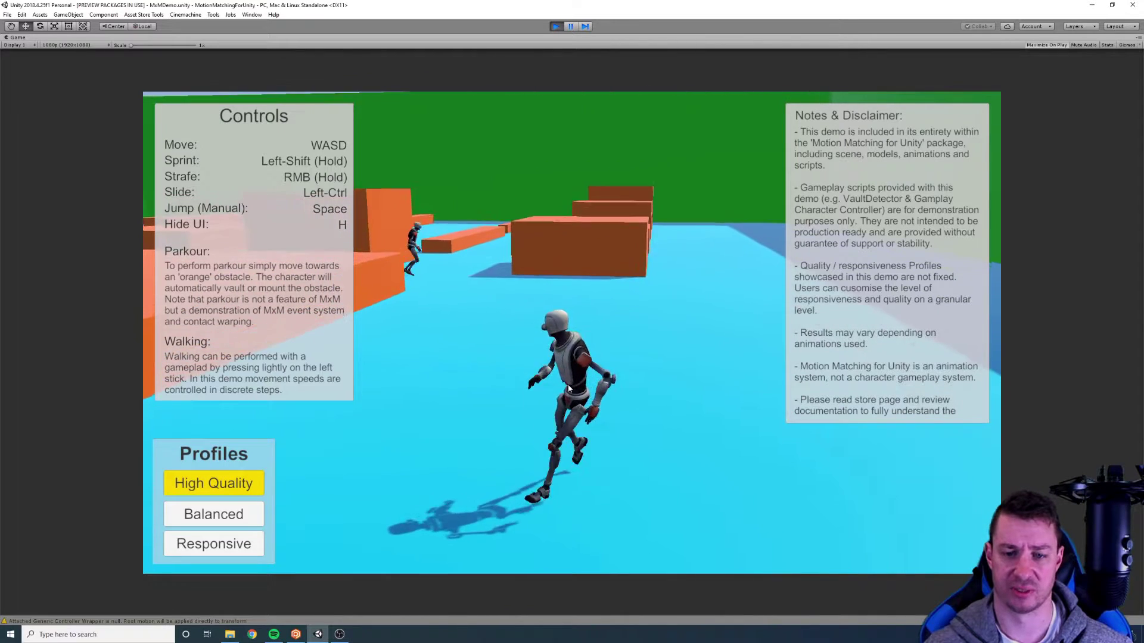
pyautogui.press('w')
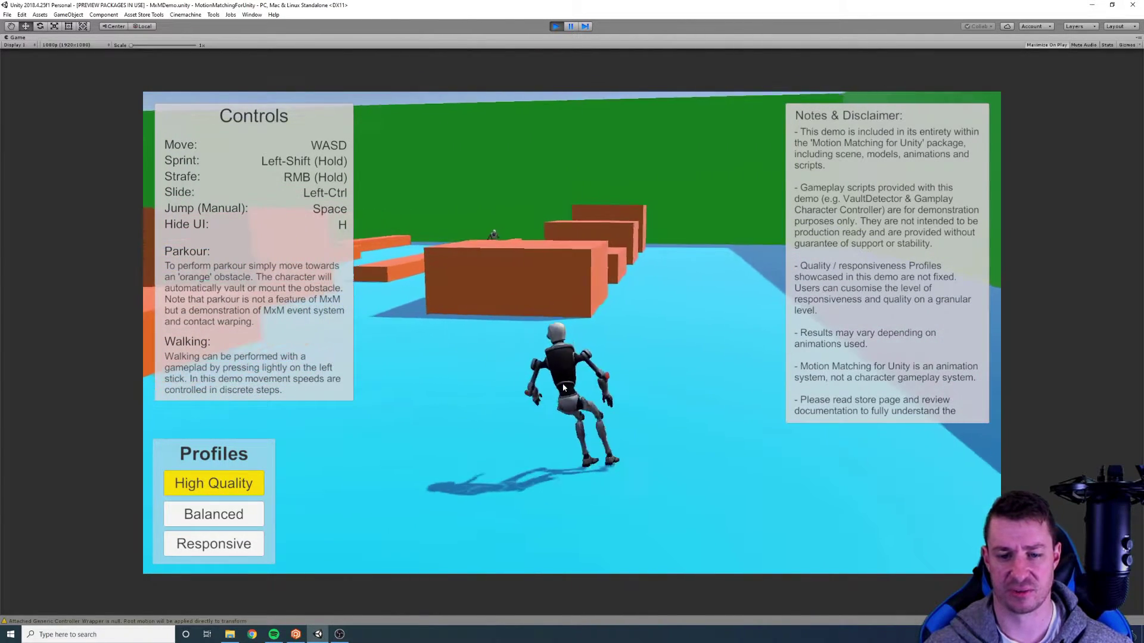
# Move the character sideways and forward across the open floor to examine how it starts, turns and stops
pyautogui.moveTo(561, 387); pyautogui.dragTo(603, 383, button='right')
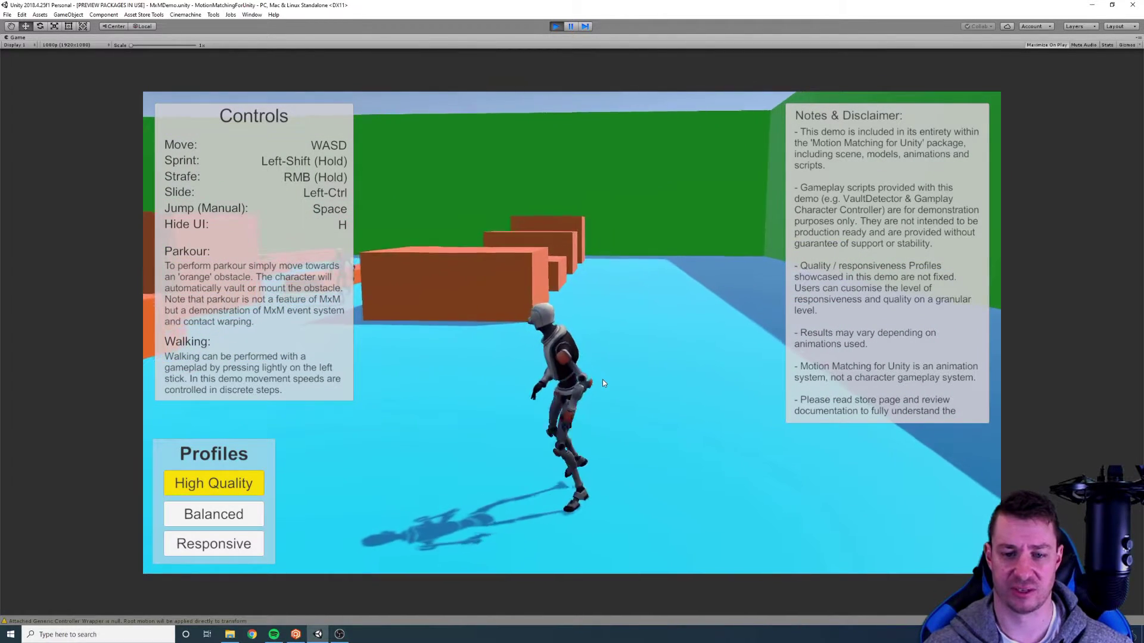
pyautogui.press('d')
pyautogui.press('a')
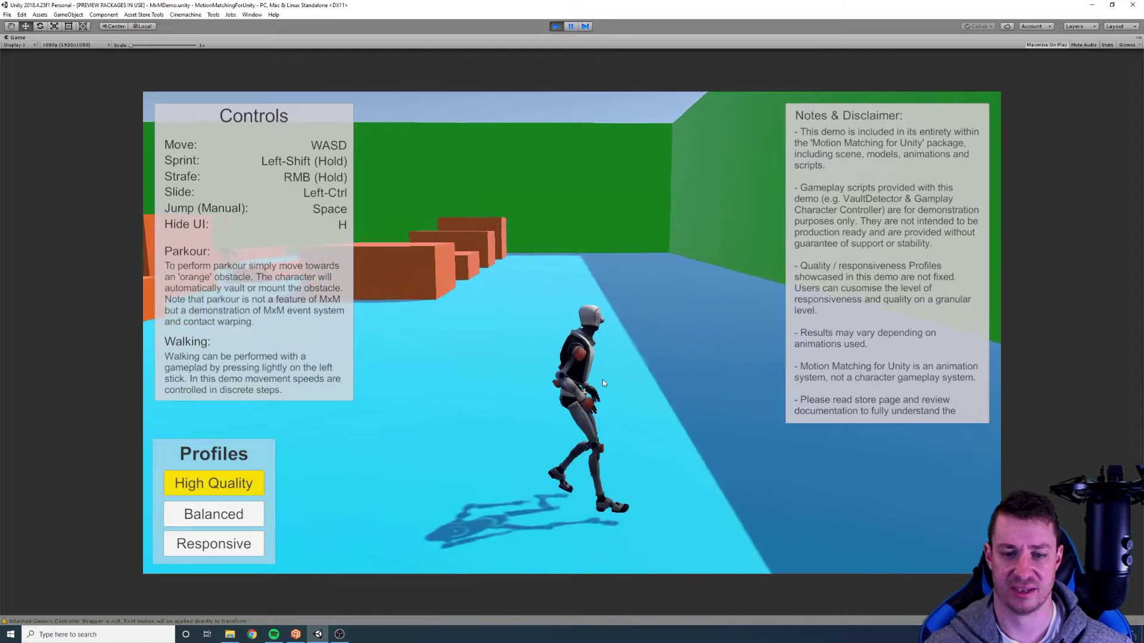
pyautogui.press('w')
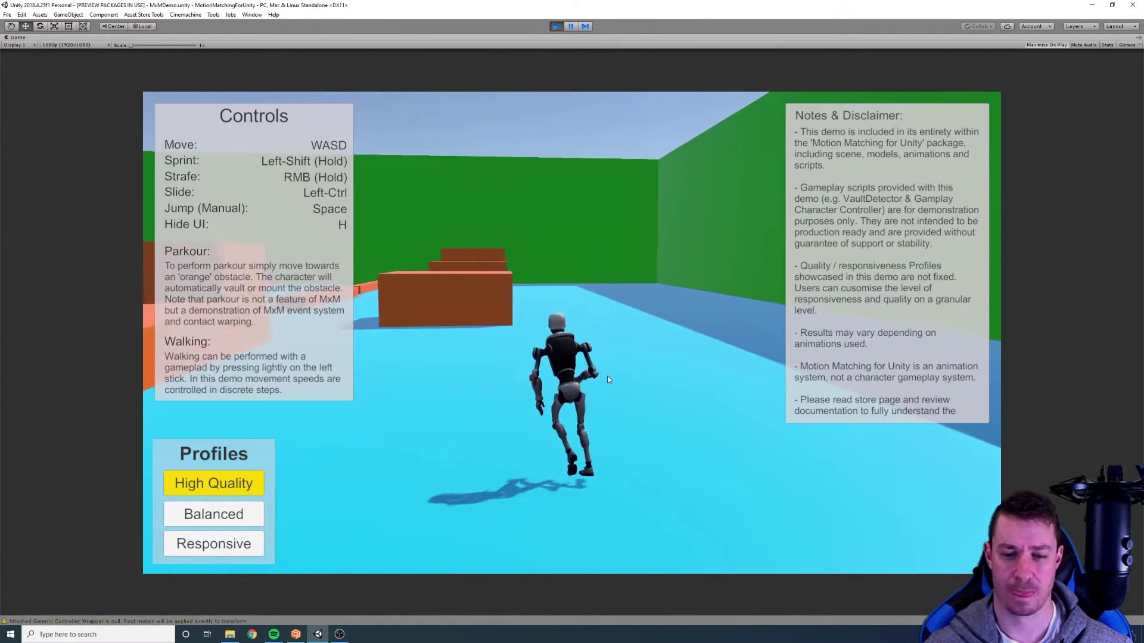
pyautogui.press('a')
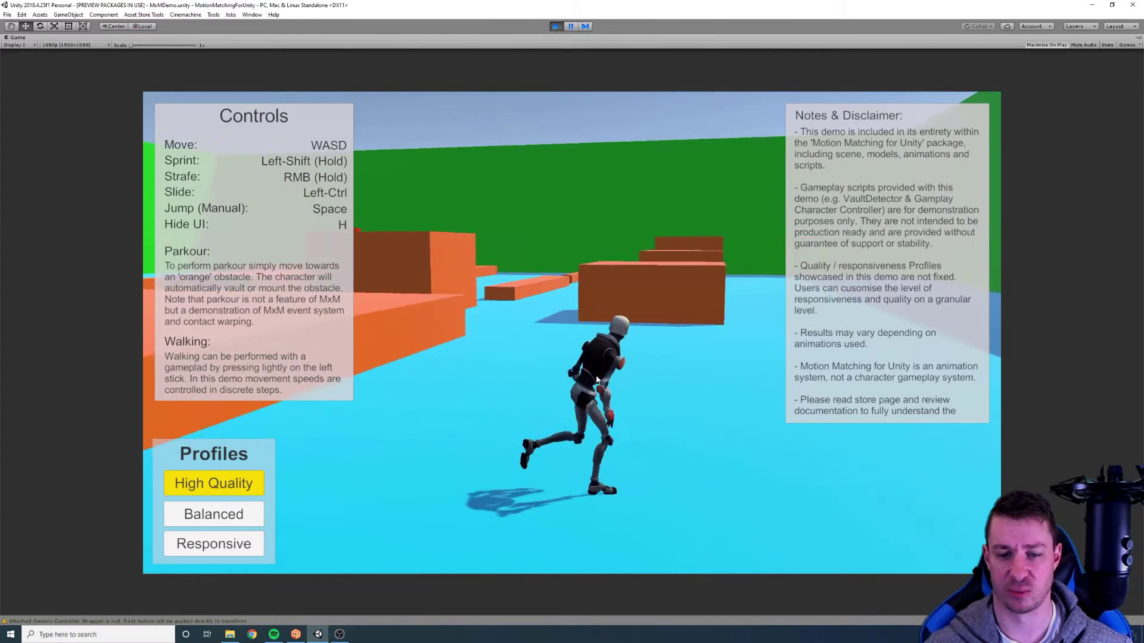
pyautogui.press('a')
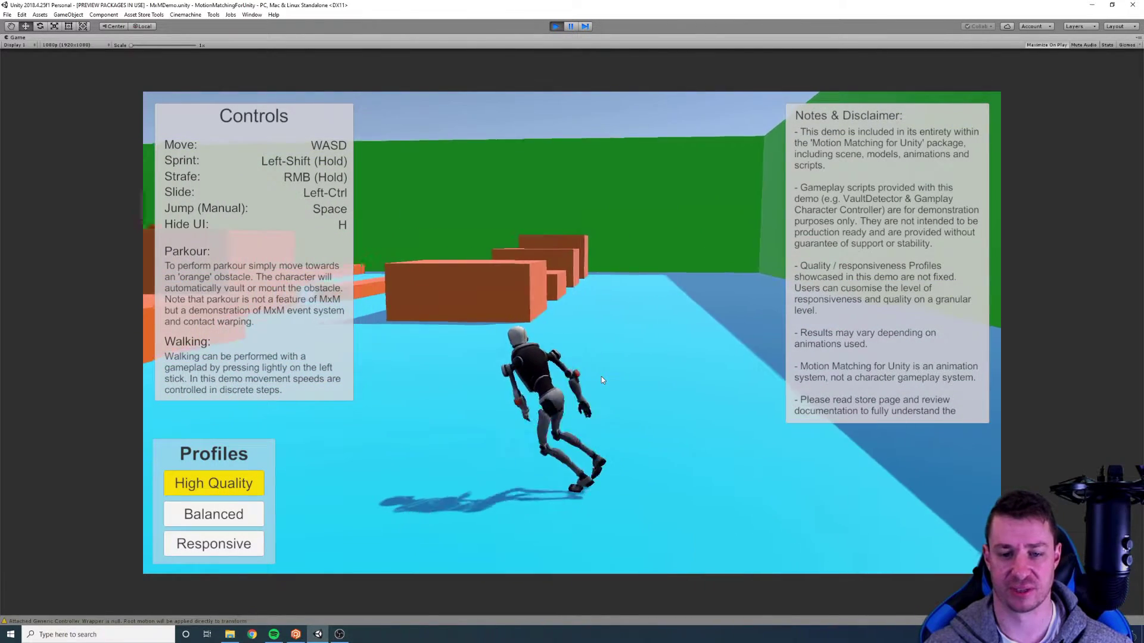
pyautogui.press('d')
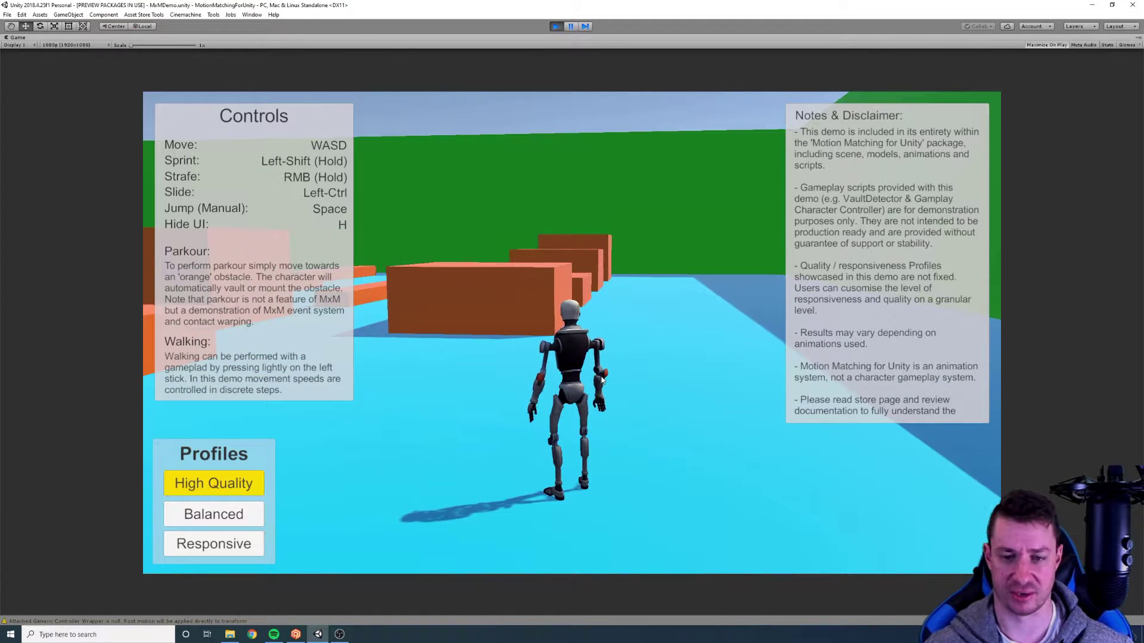
pyautogui.press('d')
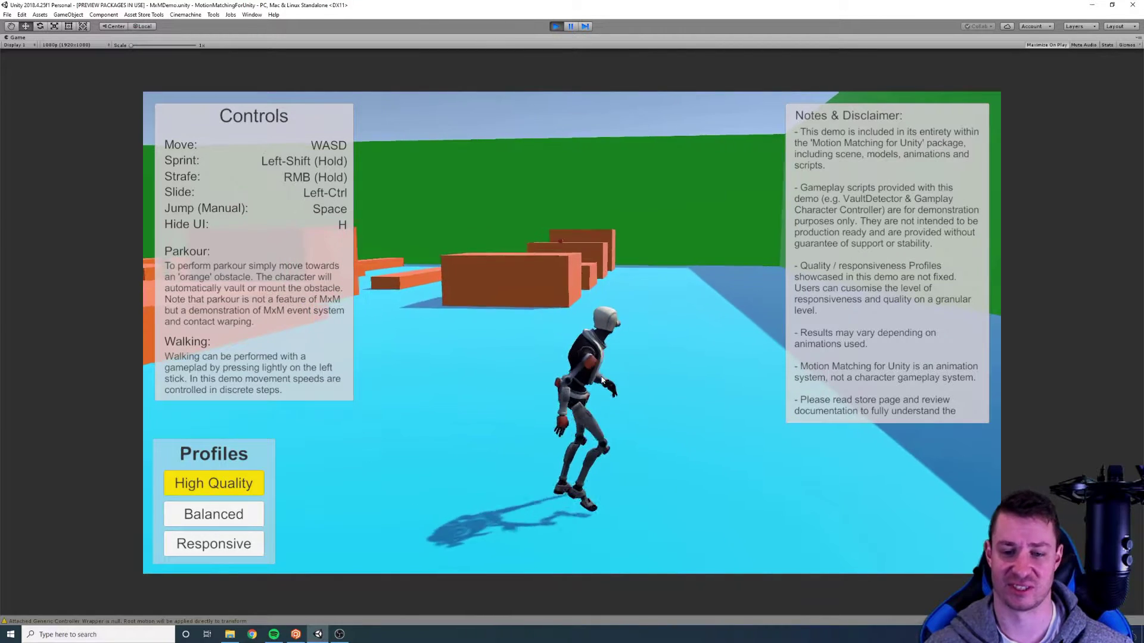
# Run the character toward the orange blocks with repeated forward, sideways and backward changes to examine its motion transitions
pyautogui.press('w')
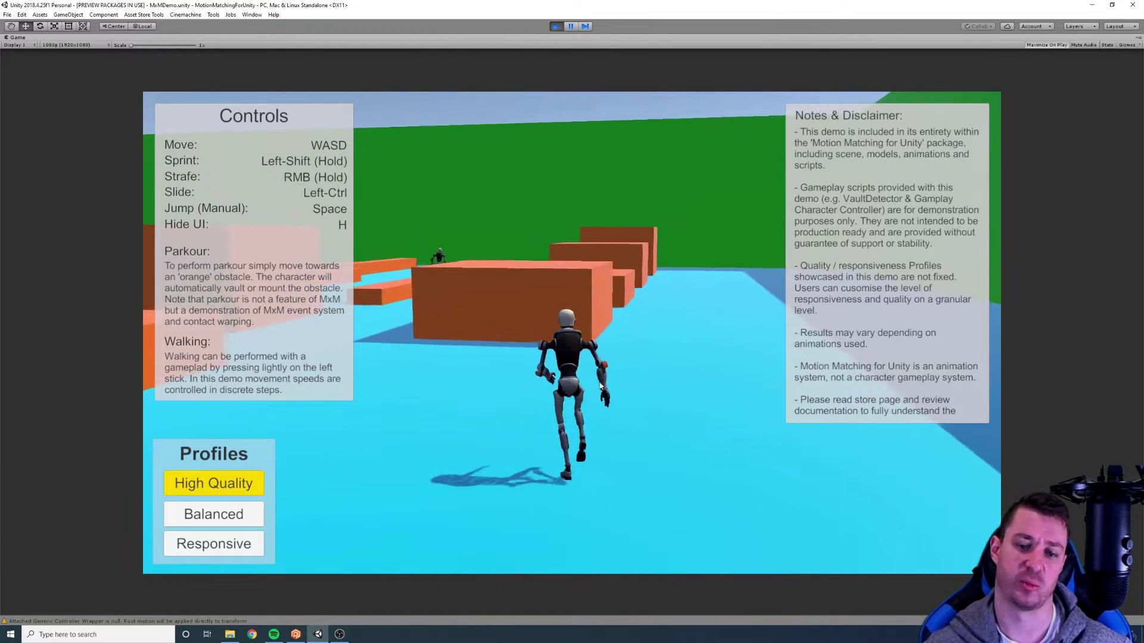
pyautogui.press('a')
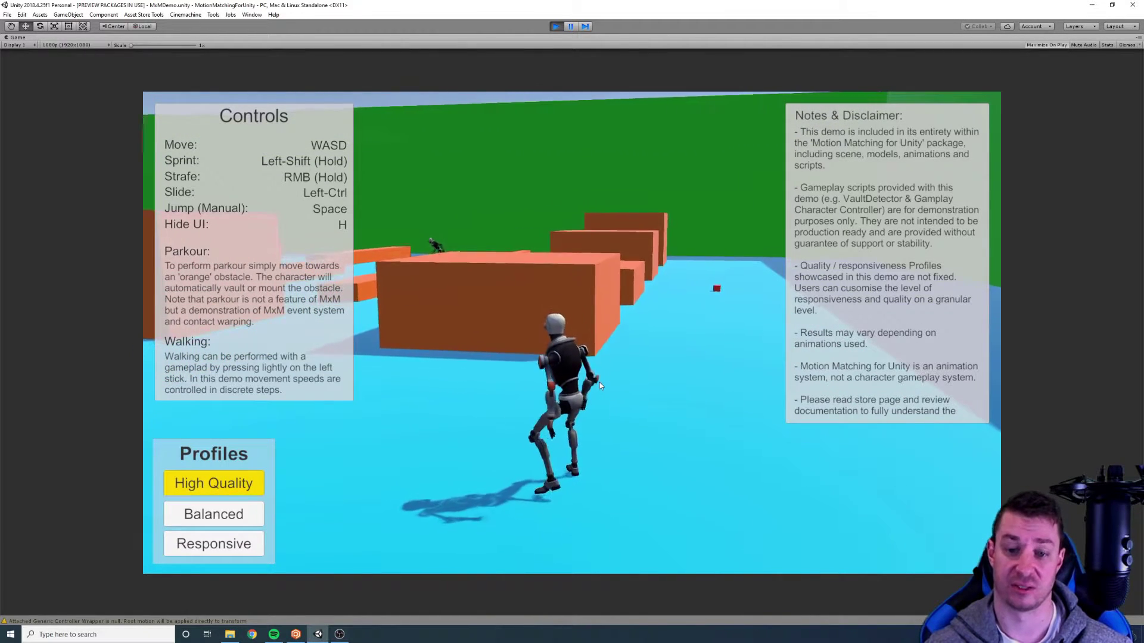
pyautogui.press('s')
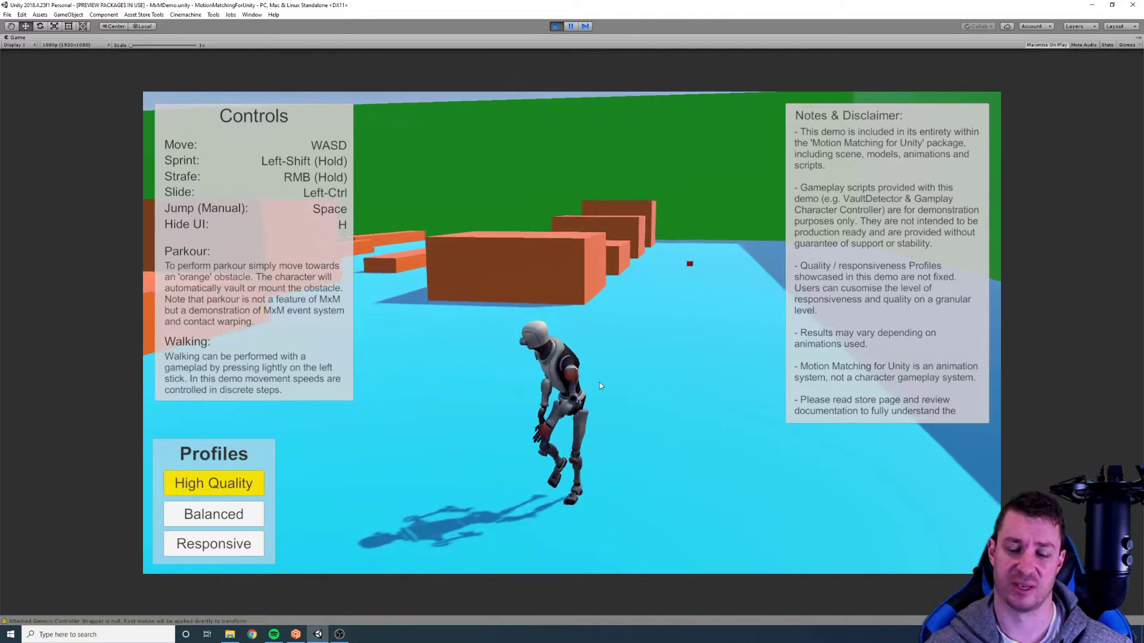
pyautogui.press('w')
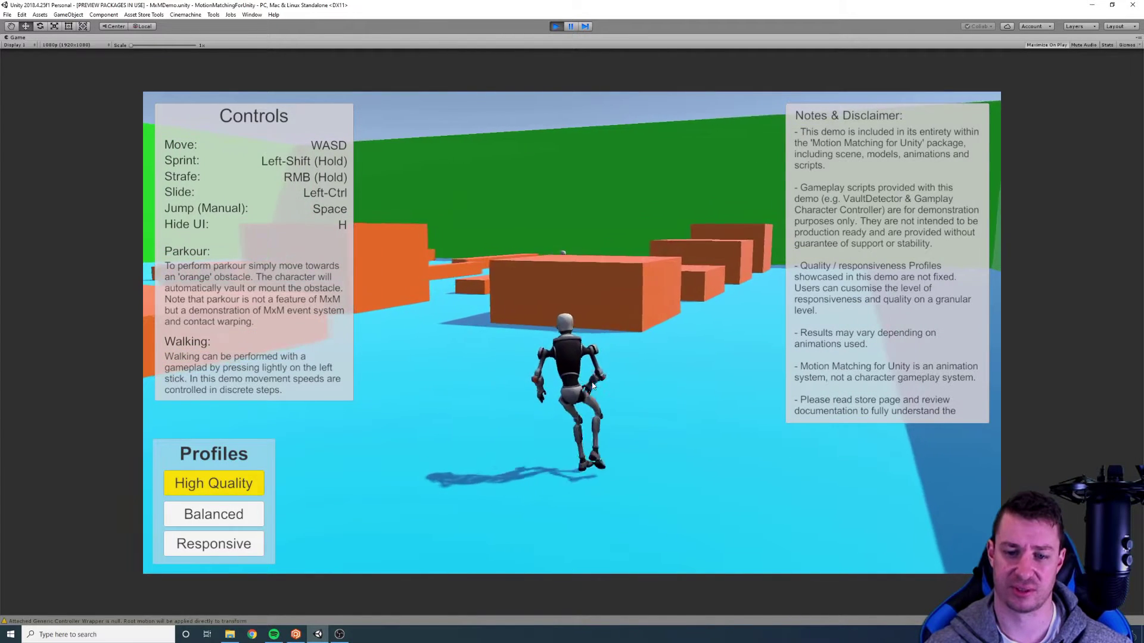
pyautogui.press('d')
pyautogui.press('a')
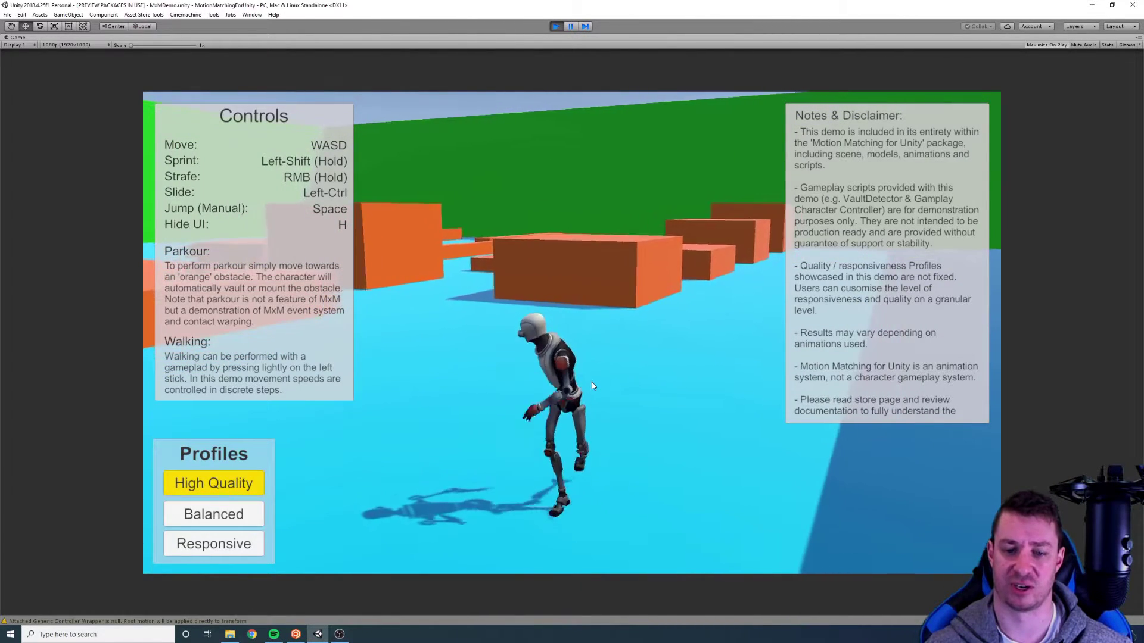
pyautogui.press('d')
pyautogui.press('w')
pyautogui.press('a')
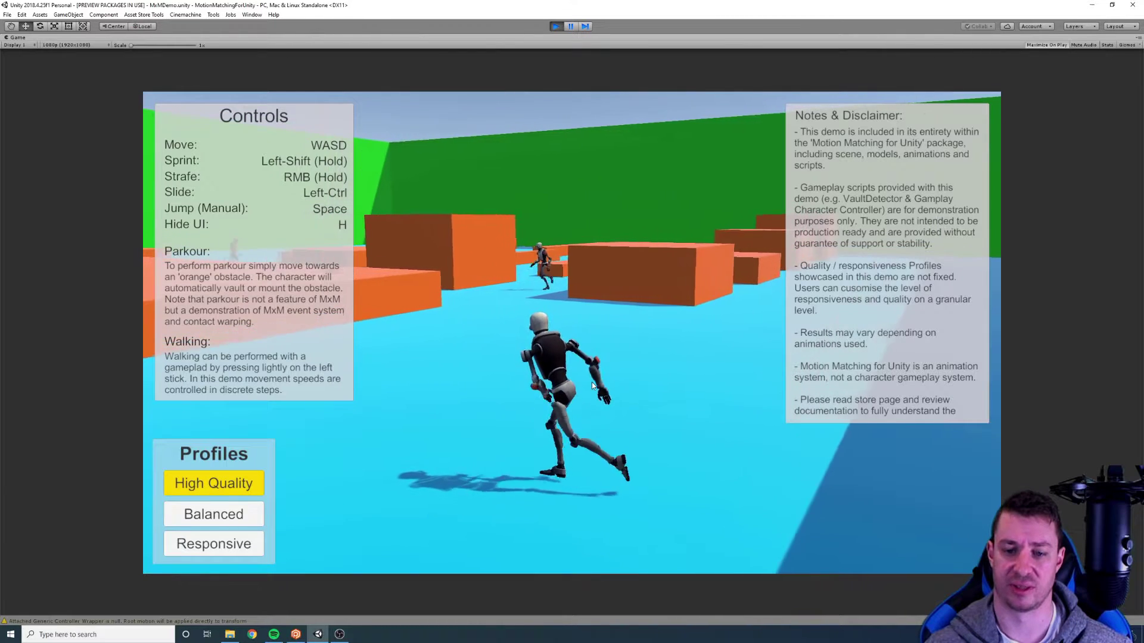
pyautogui.press('w')
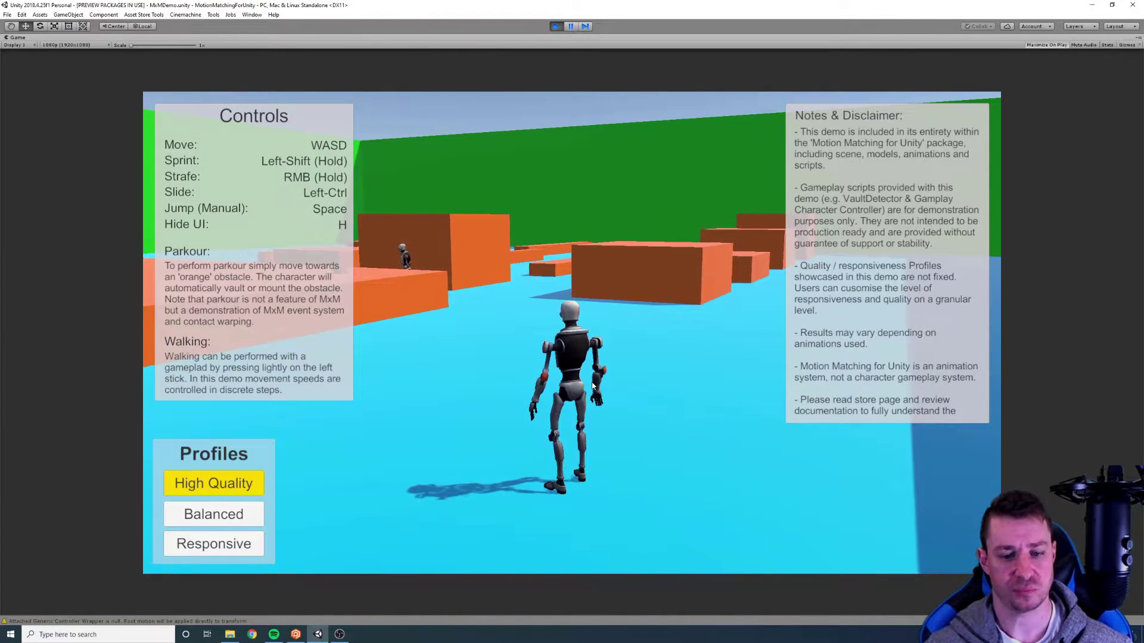
pyautogui.press('w')
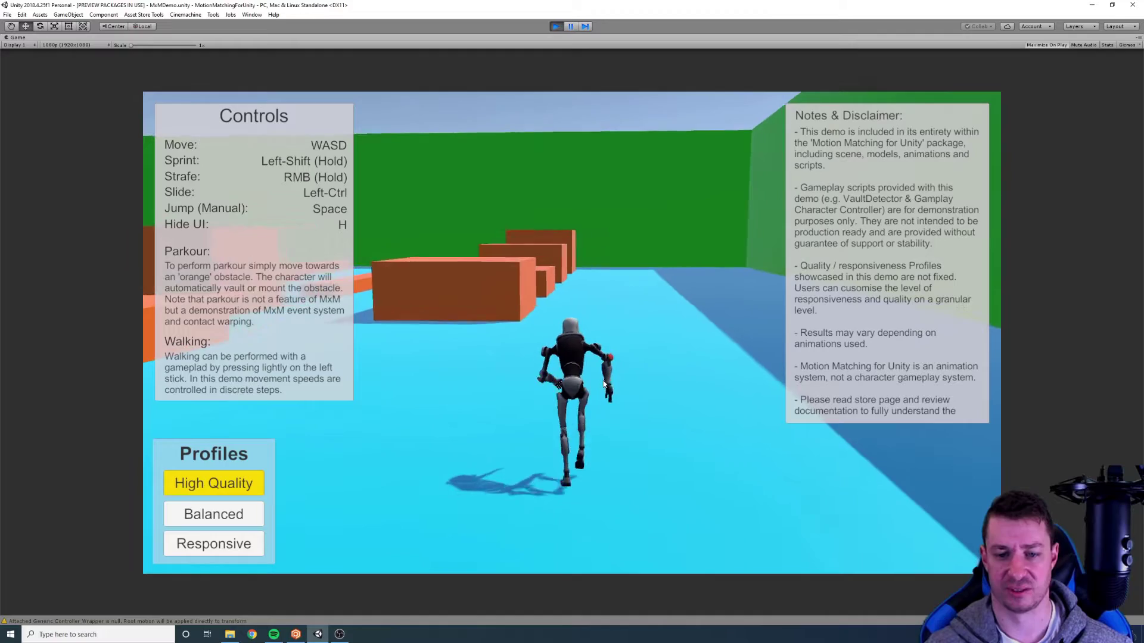
pyautogui.press('a')
pyautogui.press('s')
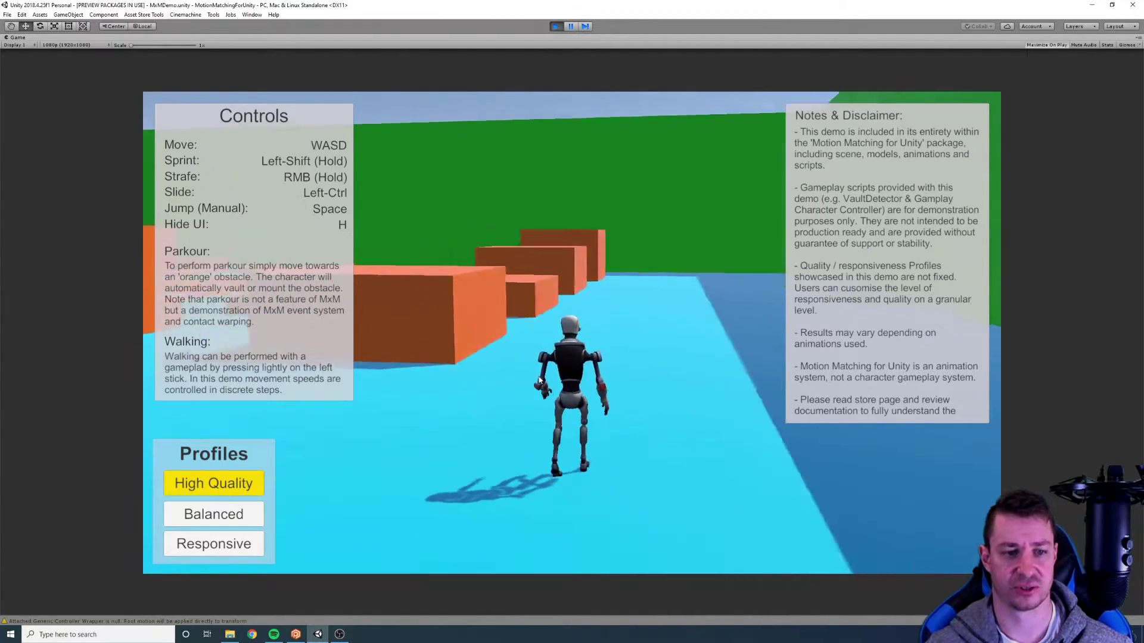
# Switch the character to the Responsive profile and run it side to side repeatedly to examine its quick direction changes
pyautogui.press('w')
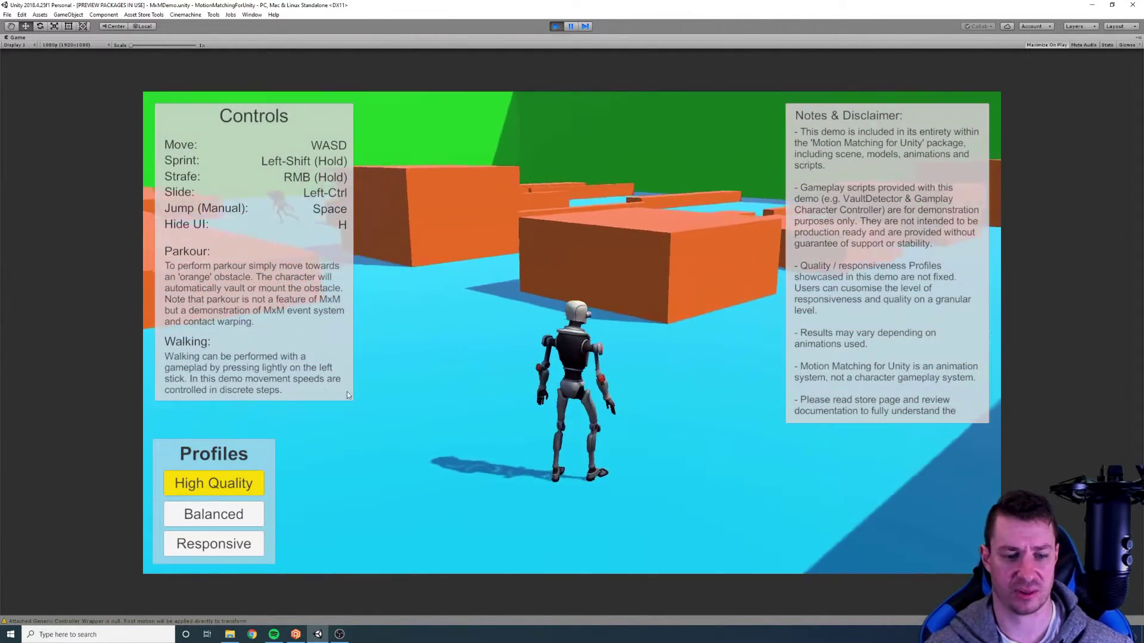
pyautogui.click(227, 545)
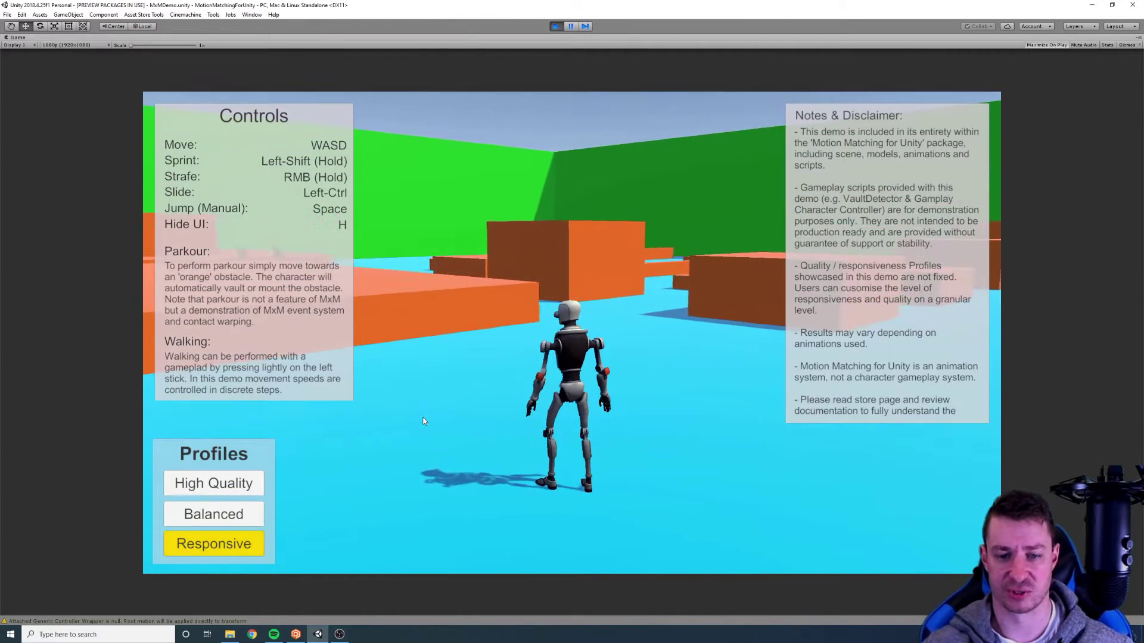
pyautogui.press('a')
pyautogui.press('d')
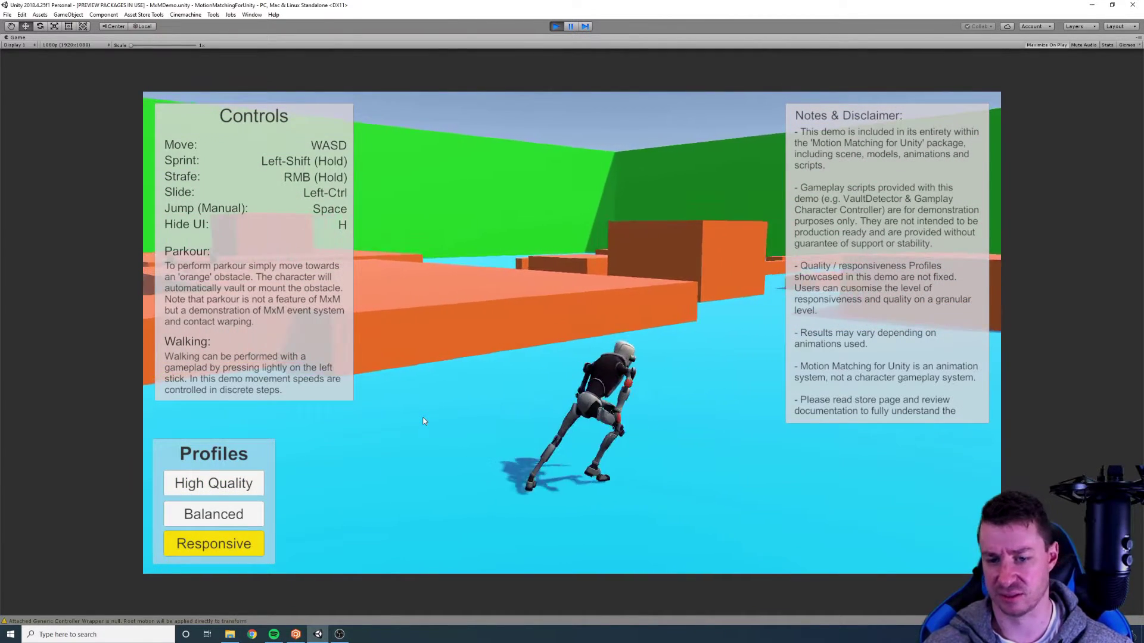
pyautogui.press('a')
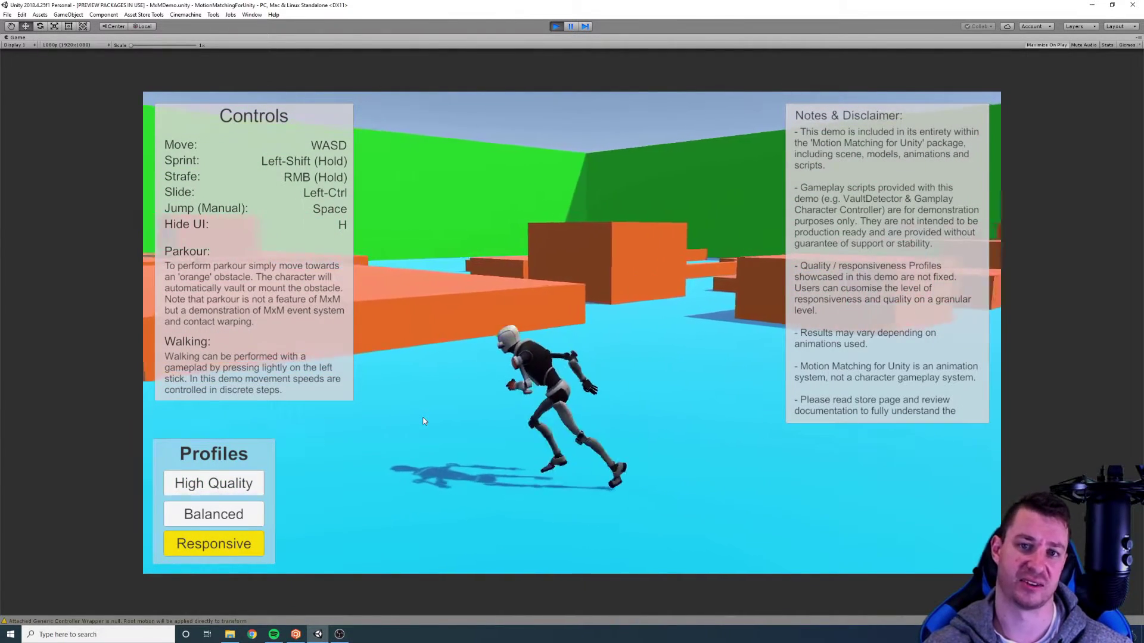
pyautogui.press('d')
pyautogui.press('a')
pyautogui.press('d')
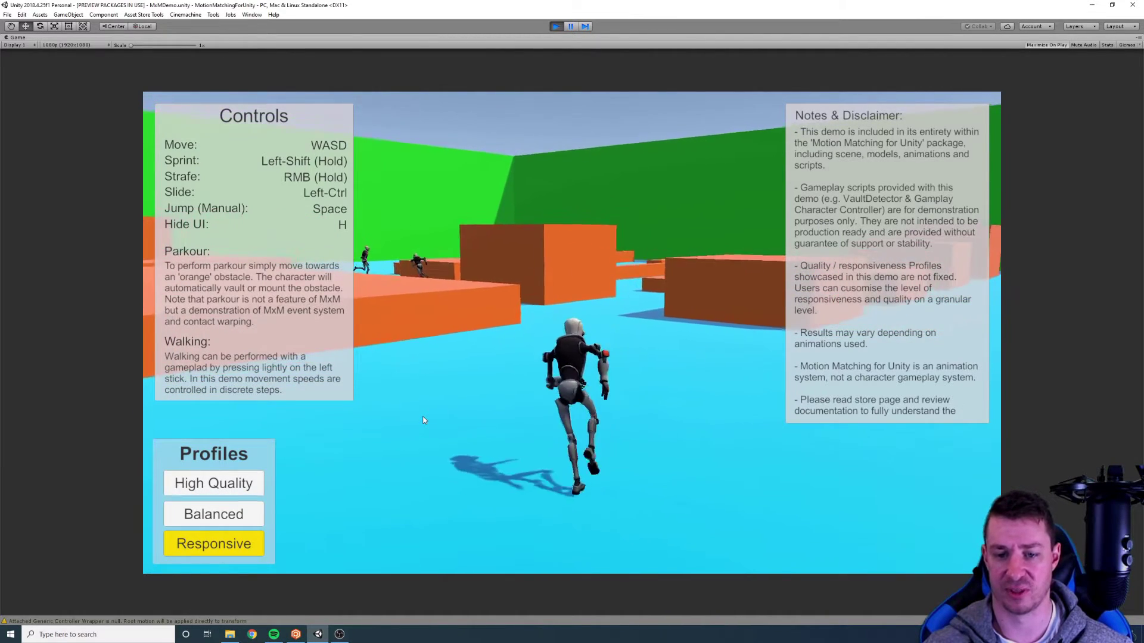
pyautogui.press('a')
pyautogui.press('d')
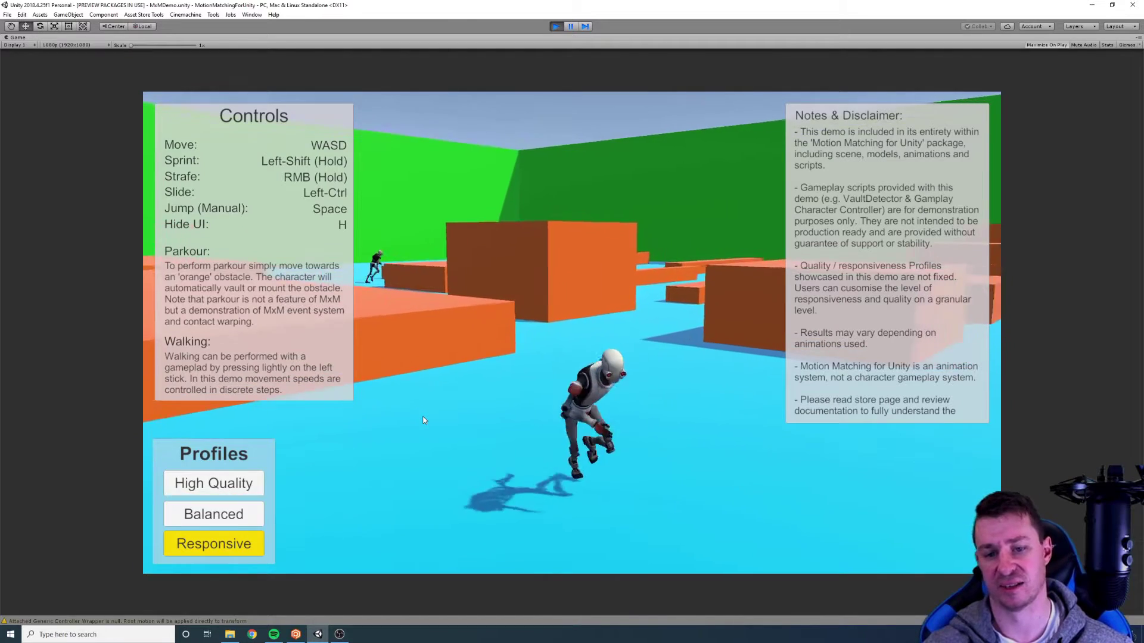
pyautogui.press('a')
pyautogui.press('d')
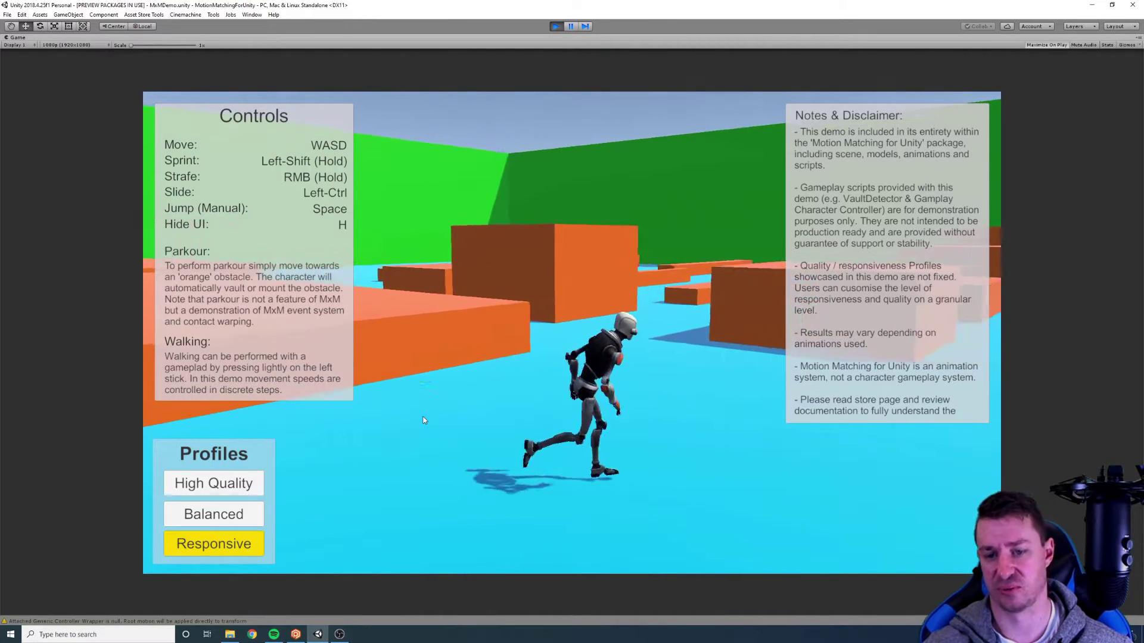
# Switch the character to the Balanced profile and move it sideways and forward to examine its turns
pyautogui.click(221, 515)
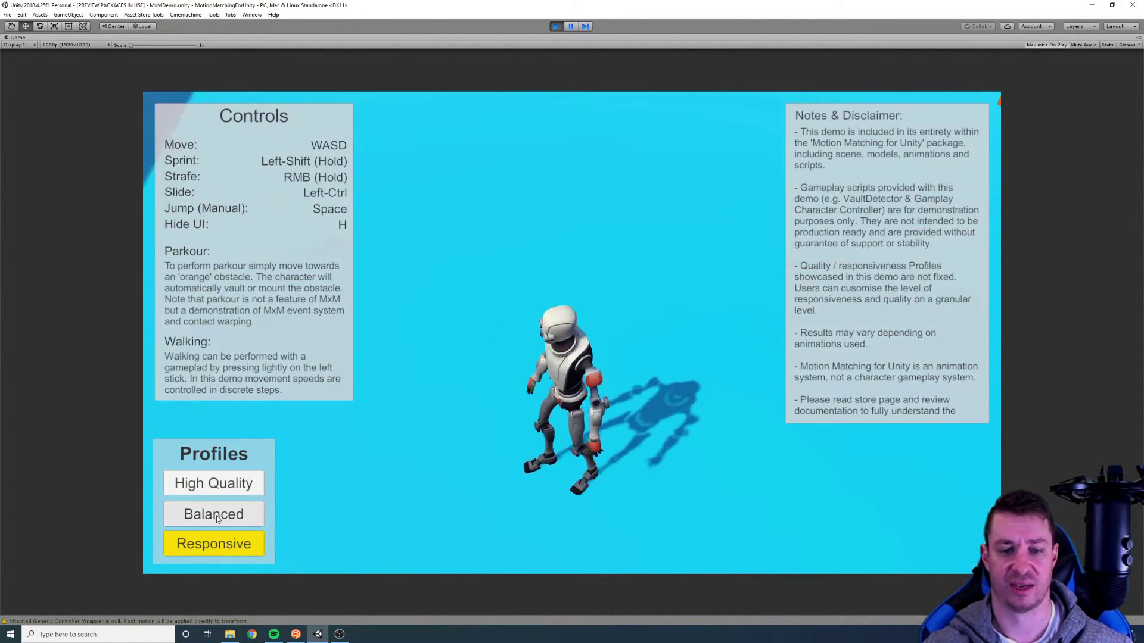
pyautogui.press('a')
pyautogui.press('d')
pyautogui.press('w')
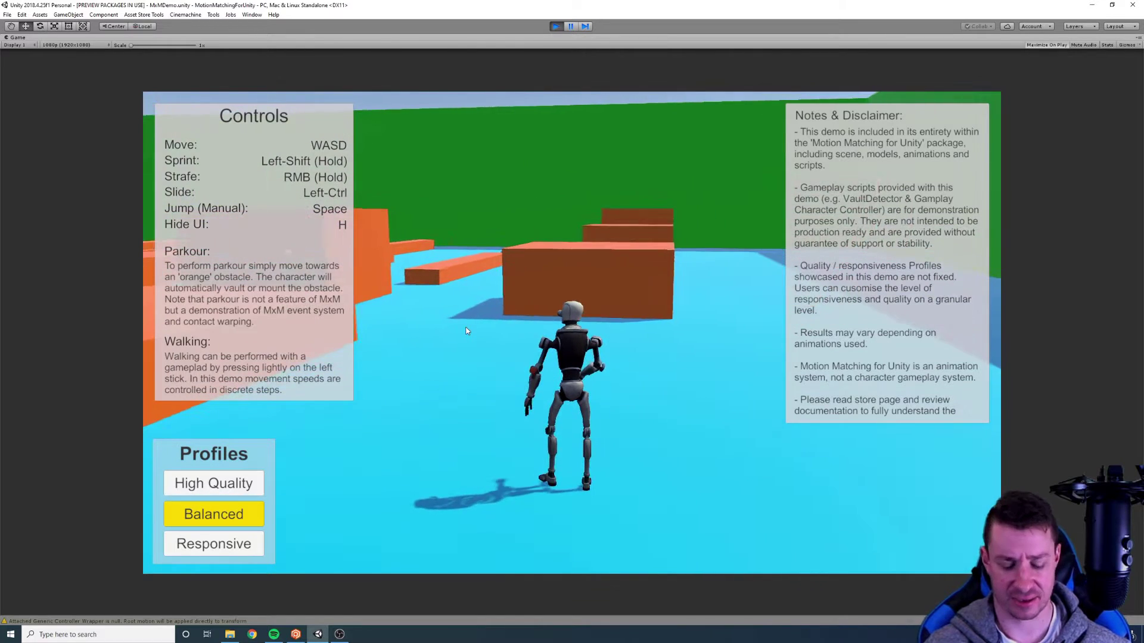
# Hide the on-screen UI and move the Balanced character forward and side to side to examine its turning and starting motions
pyautogui.press('h')
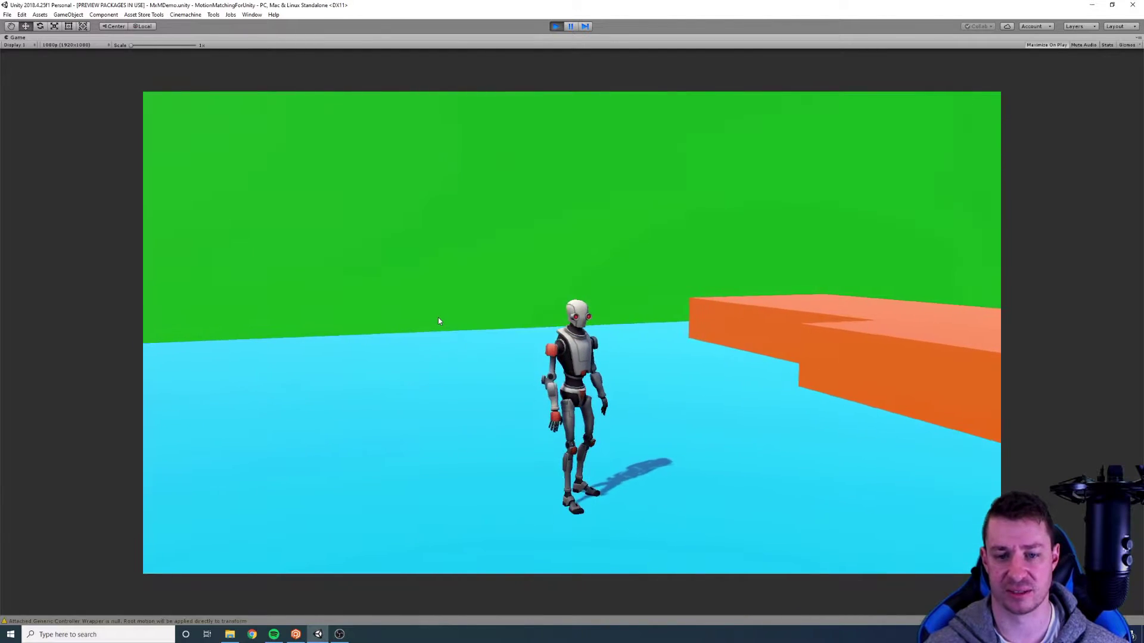
pyautogui.press('w')
pyautogui.press('a')
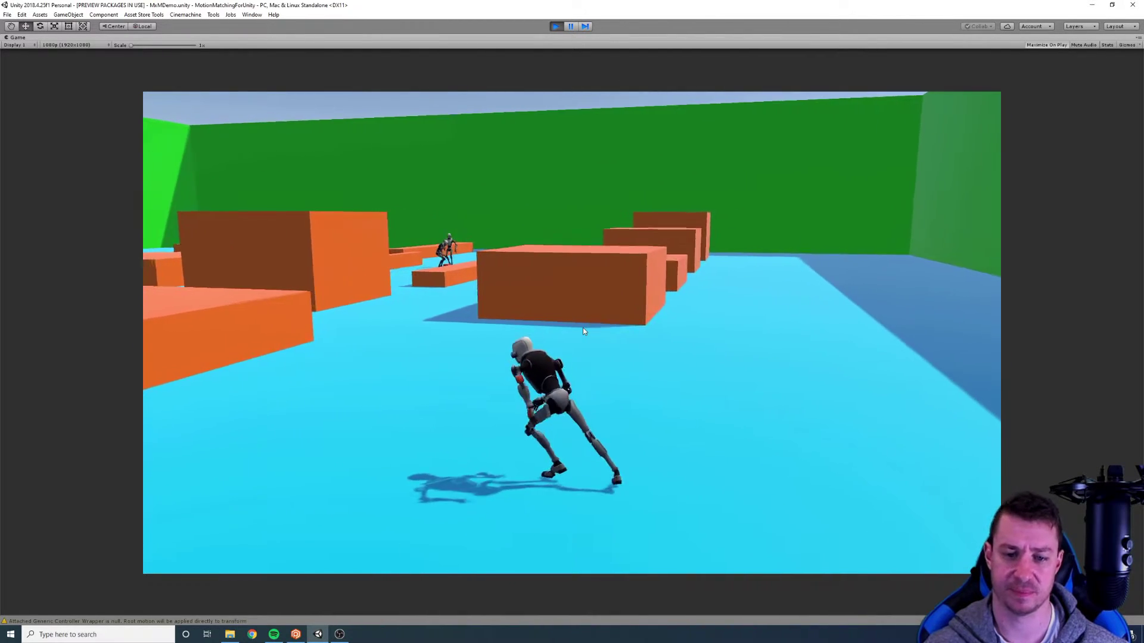
pyautogui.press('d')
pyautogui.press('a')
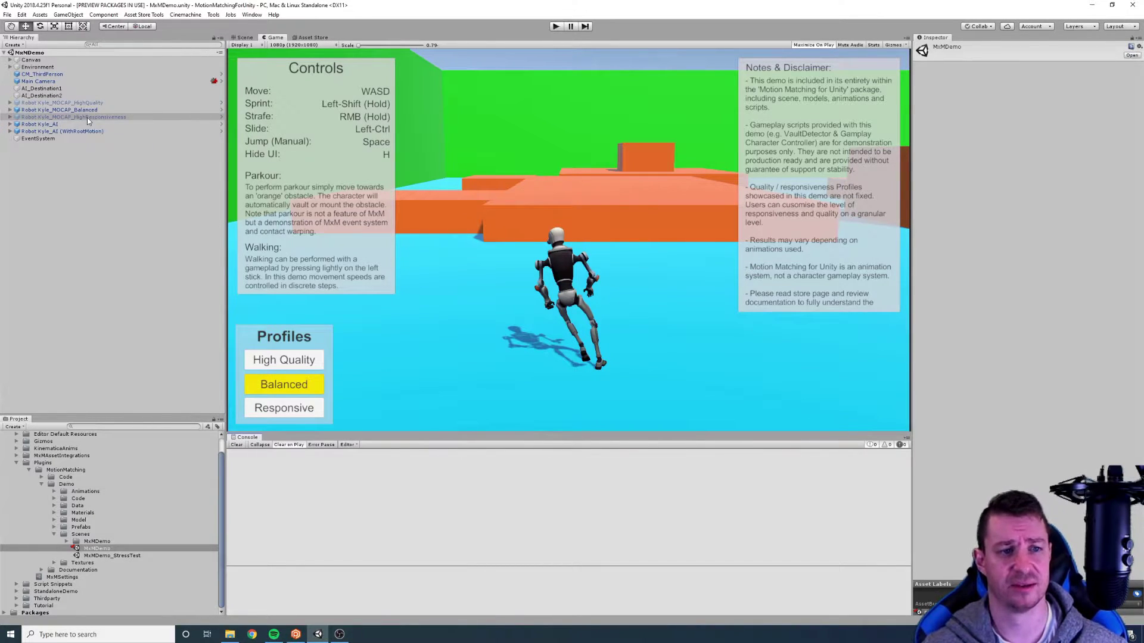
# Select Robot Kyle_MOCAP_Balanced and collapse its components from Character Controller through Locomotion Speed Ramp, keeping the MxMTIPExtension settings open
pyautogui.click(86, 111)
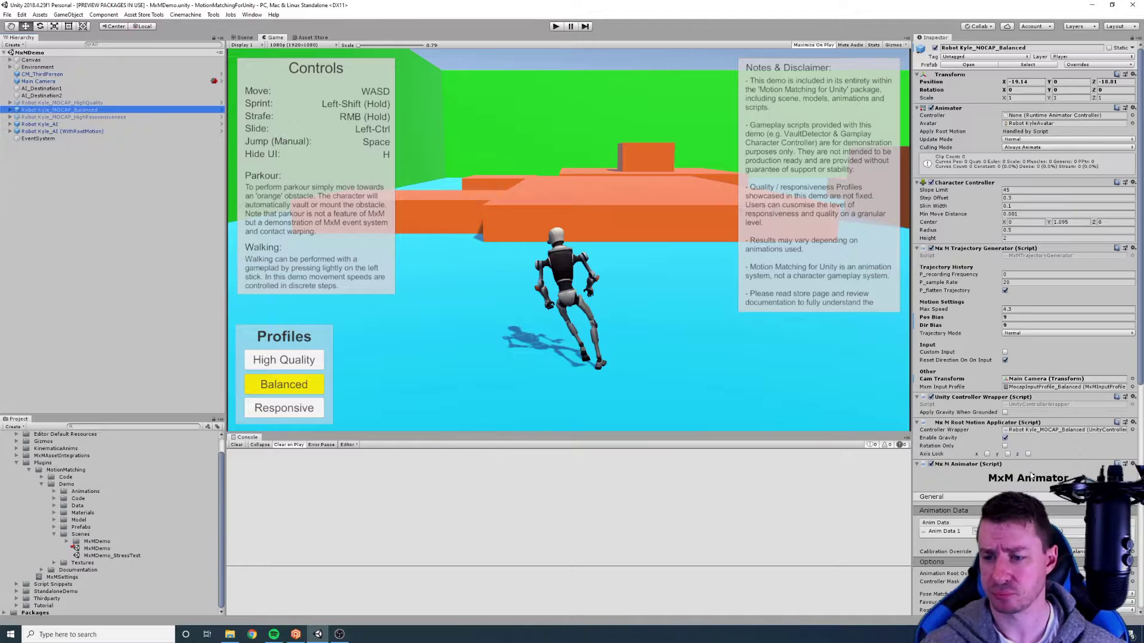
pyautogui.click(917, 183)
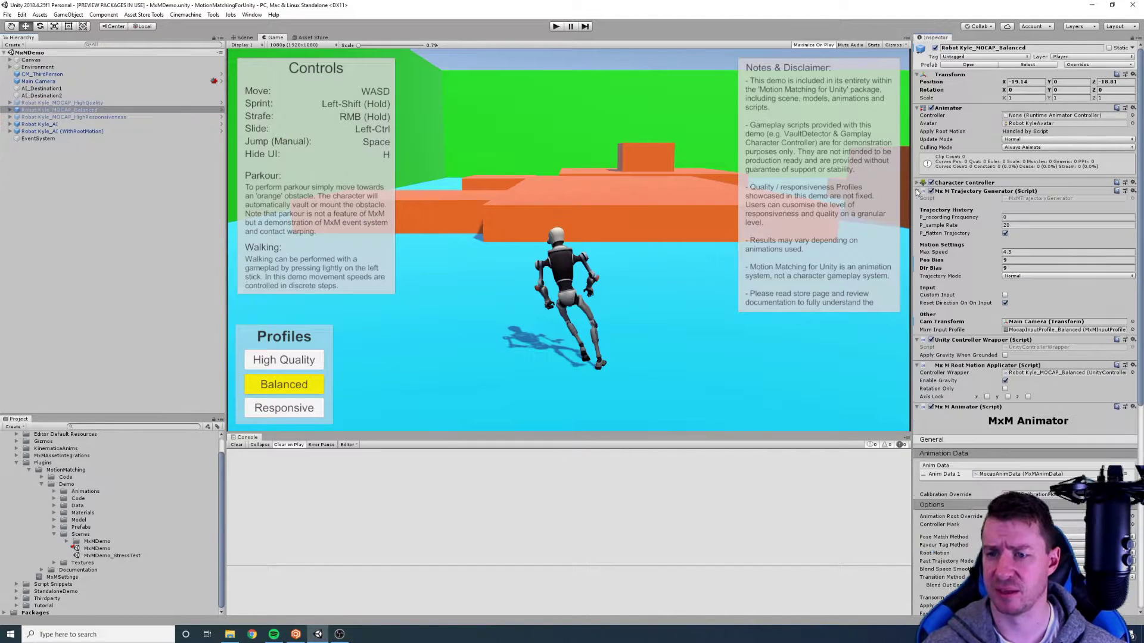
pyautogui.click(916, 191)
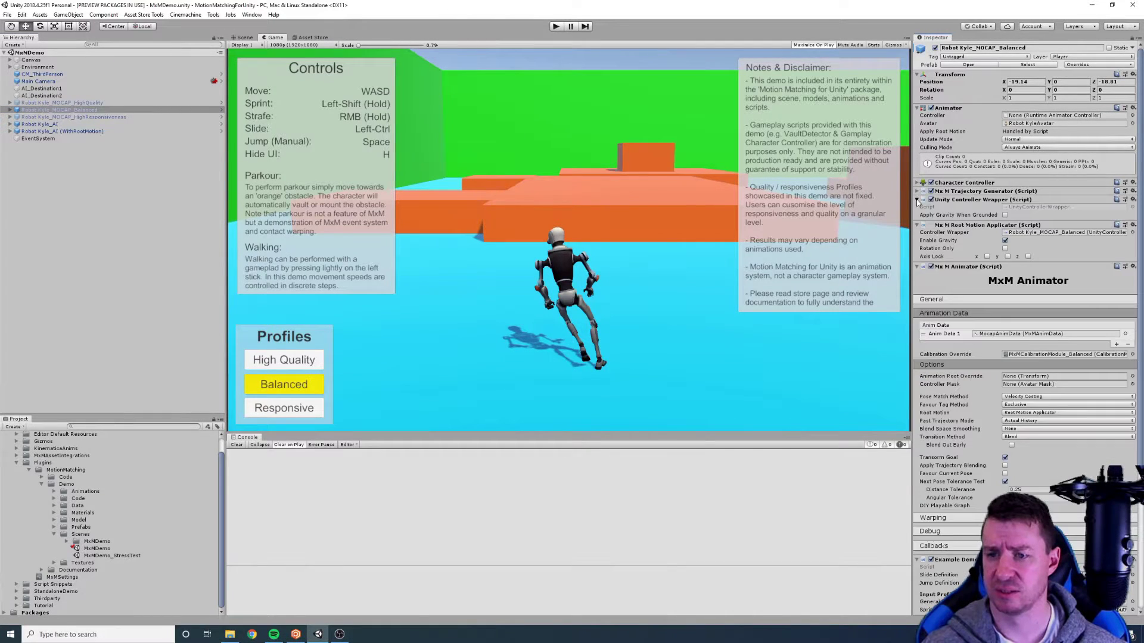
pyautogui.click(918, 200)
pyautogui.click(918, 208)
pyautogui.click(918, 216)
pyautogui.click(918, 225)
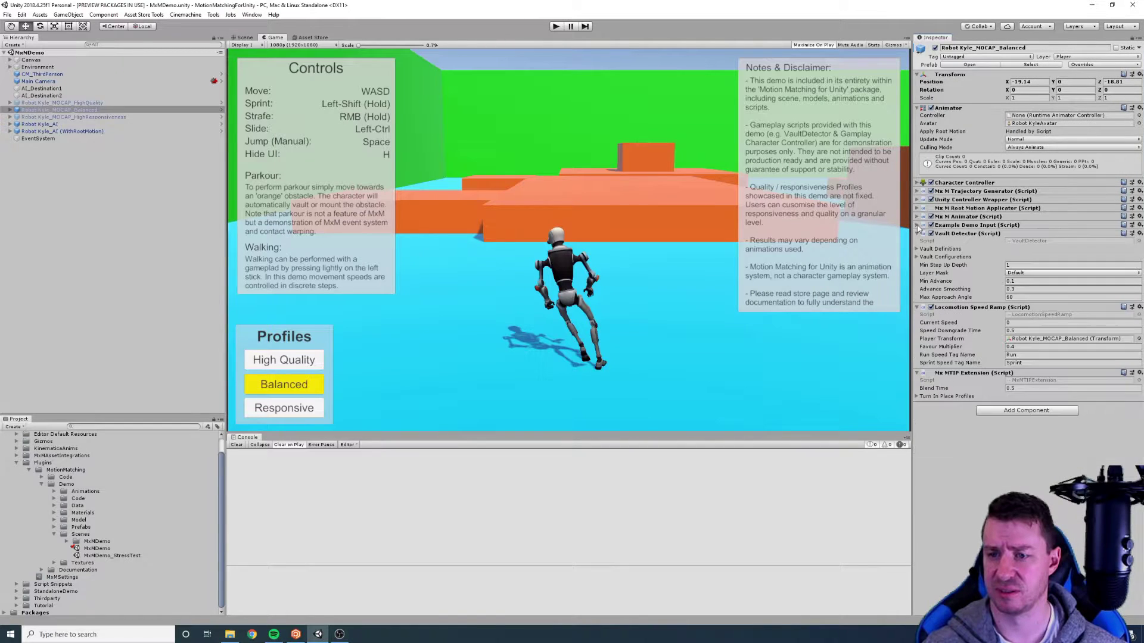
pyautogui.click(917, 234)
pyautogui.click(917, 242)
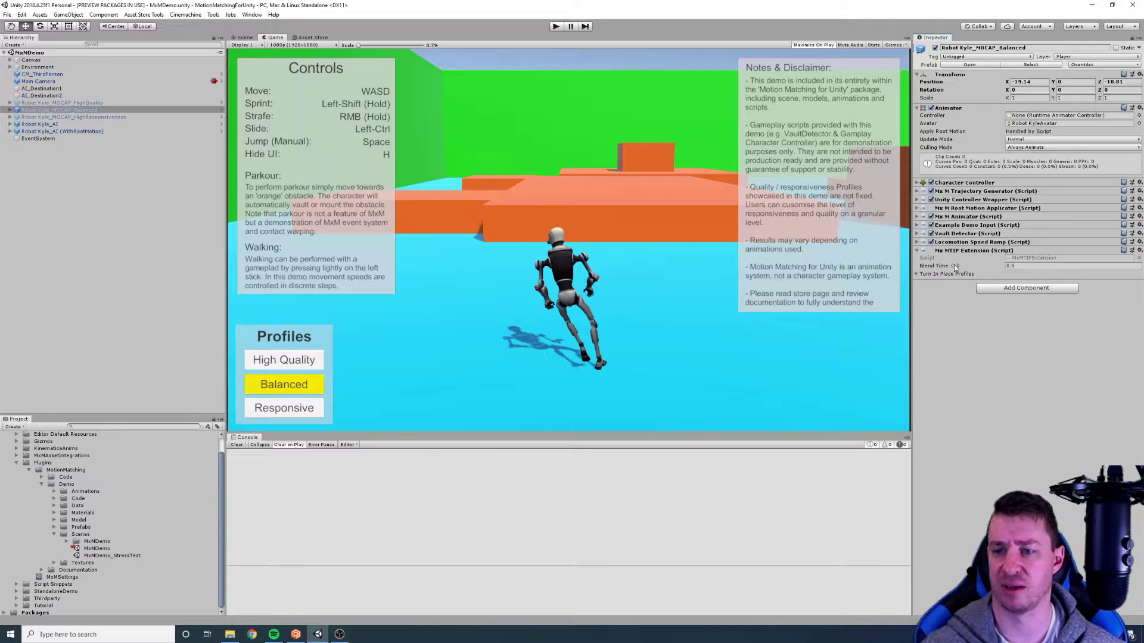
# Expand the MxMTIPExtension's Turn In Place Profiles and inspect its Blend Time setting
pyautogui.click(917, 275)
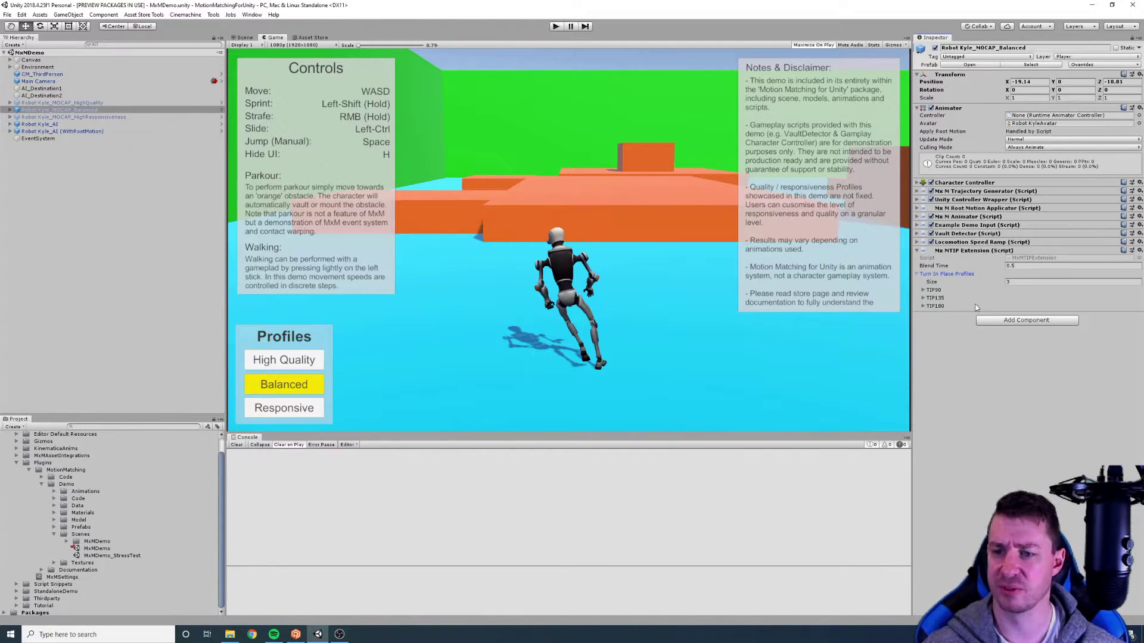
pyautogui.click(1023, 266)
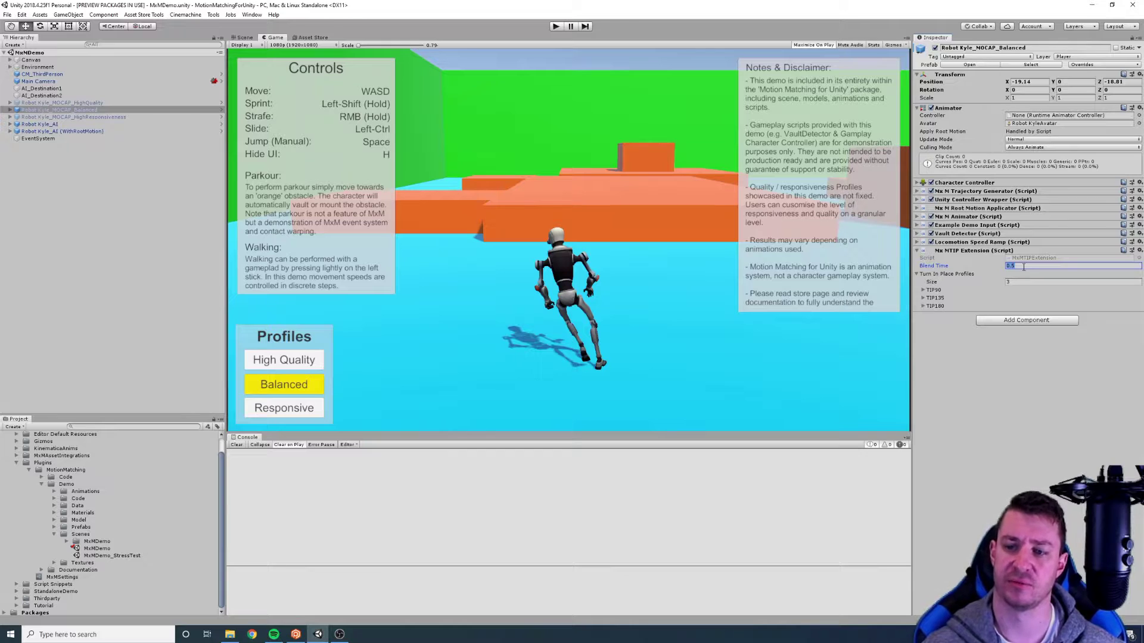
pyautogui.click(1023, 267)
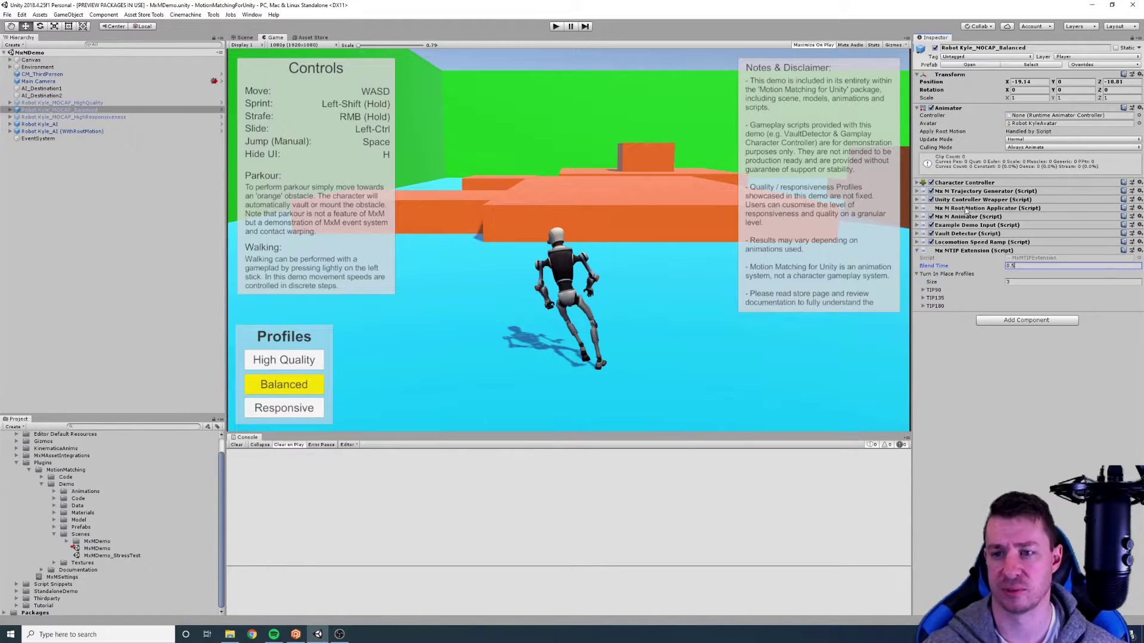
# Check the blend time and turn in place threshold in the MxM Animator's General settings, closing the component when done
pyautogui.click(917, 216)
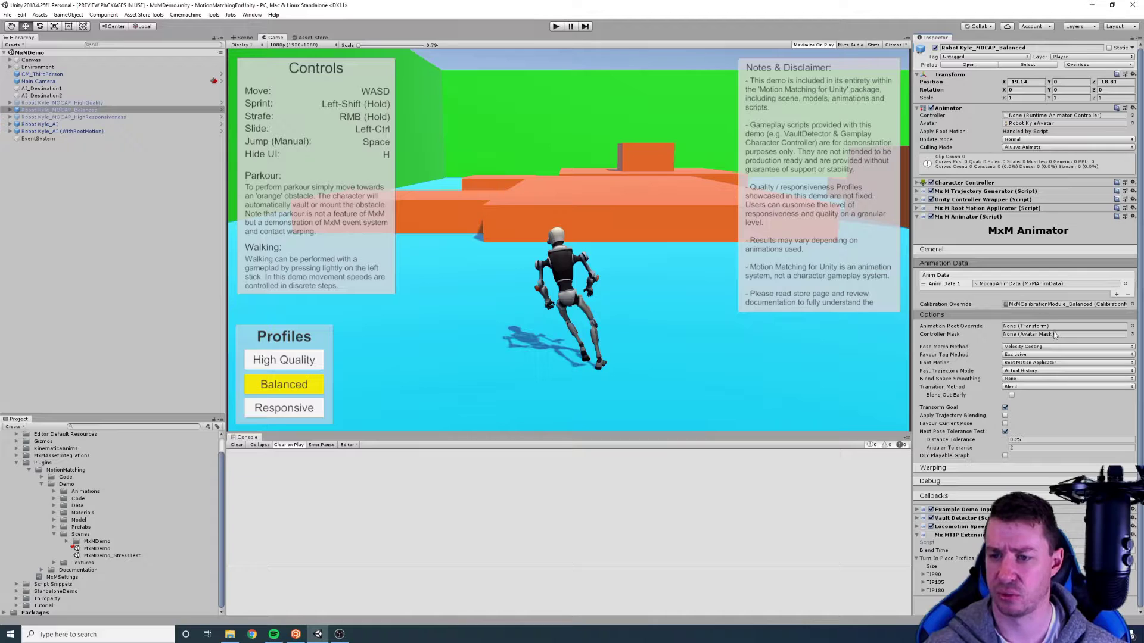
pyautogui.click(934, 251)
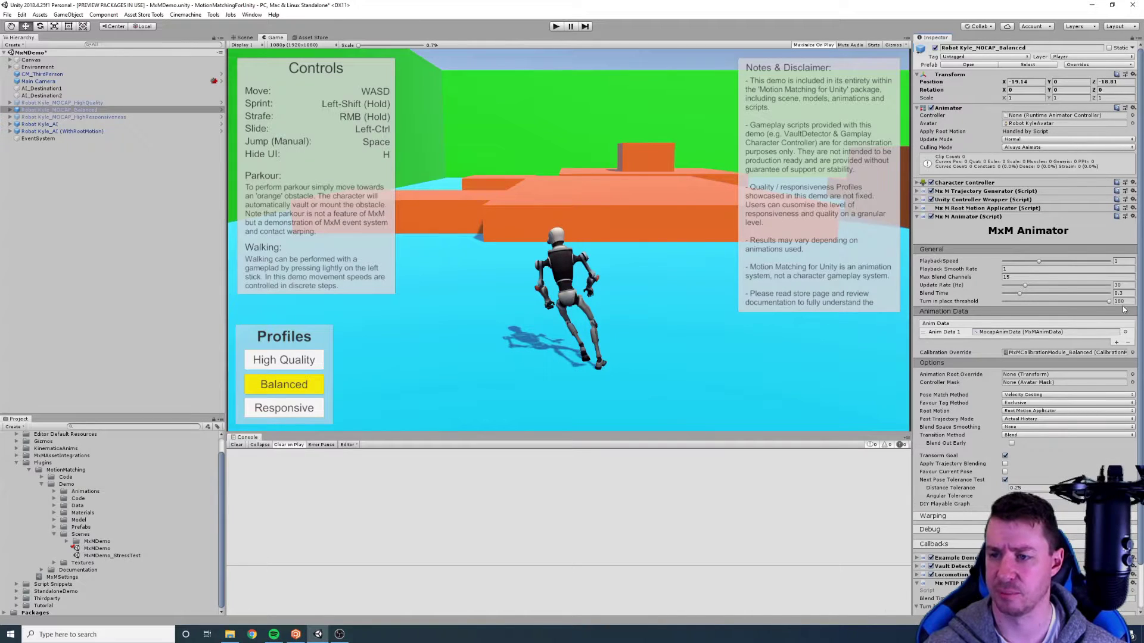
pyautogui.click(968, 217)
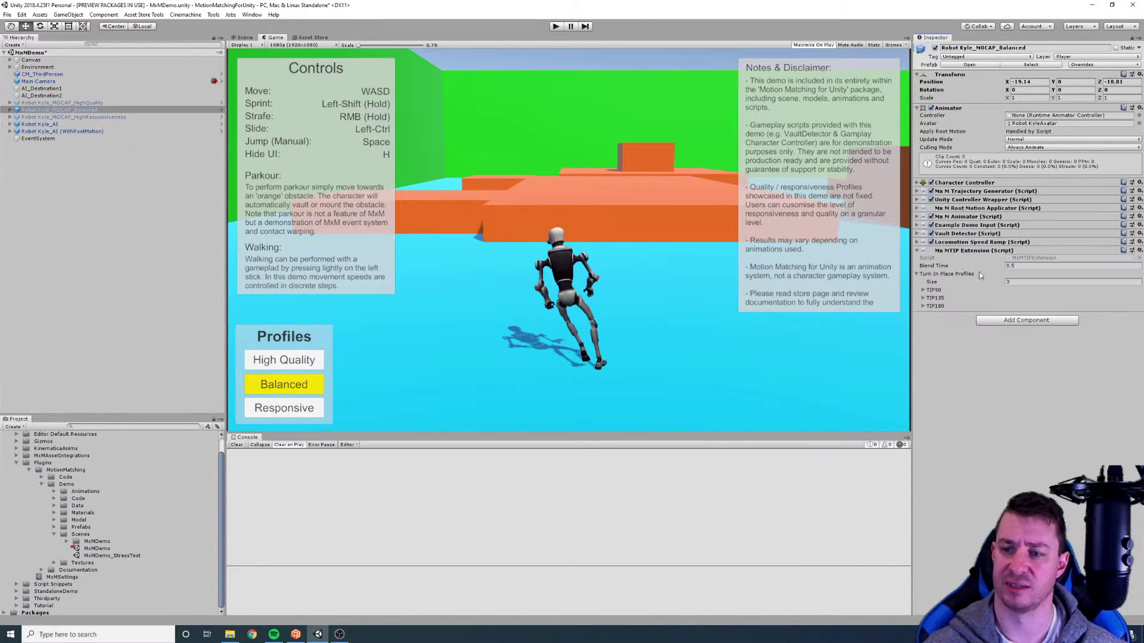
# Review the extension's Blend Time and expand the TIP90, TIP135 and TIP180 profiles to show their settings
pyautogui.click(1006, 266)
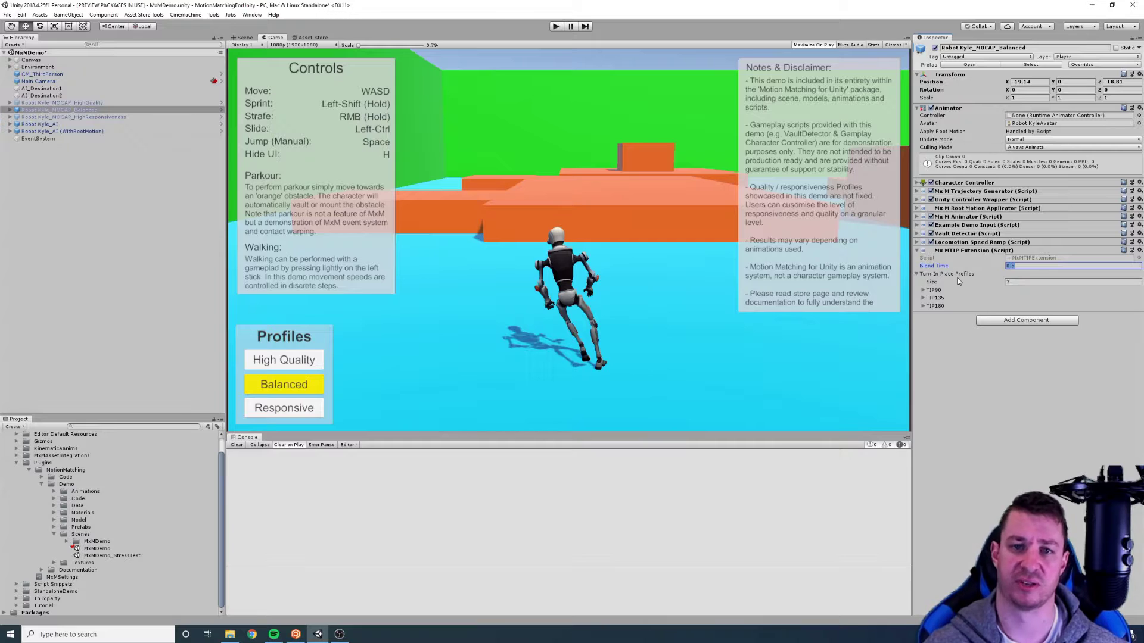
pyautogui.click(920, 290)
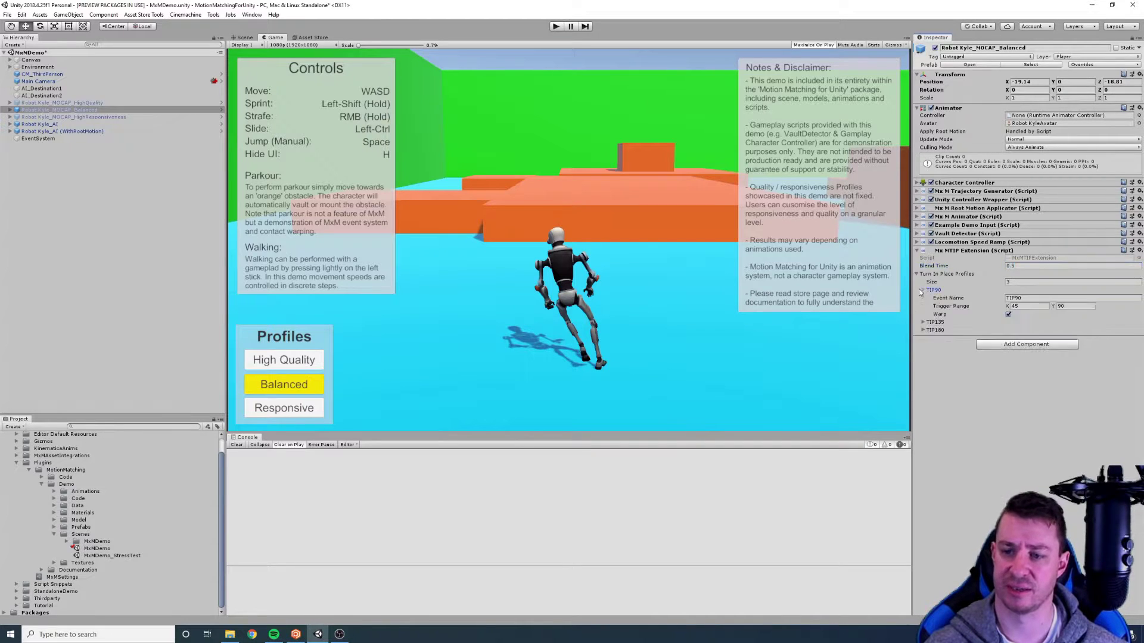
pyautogui.click(921, 321)
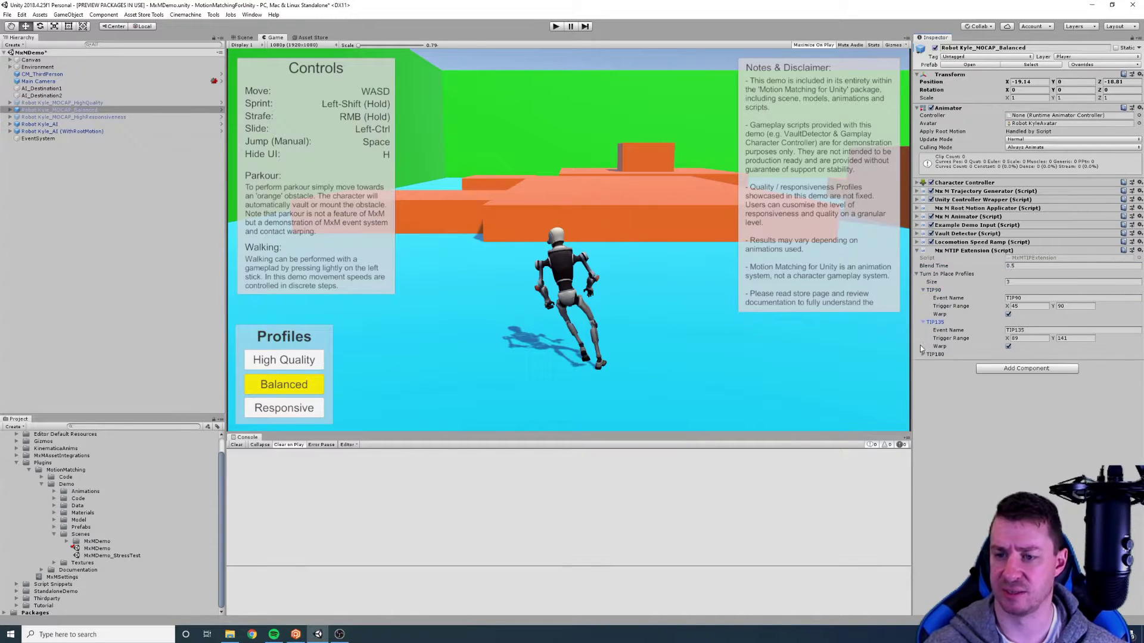
pyautogui.click(922, 355)
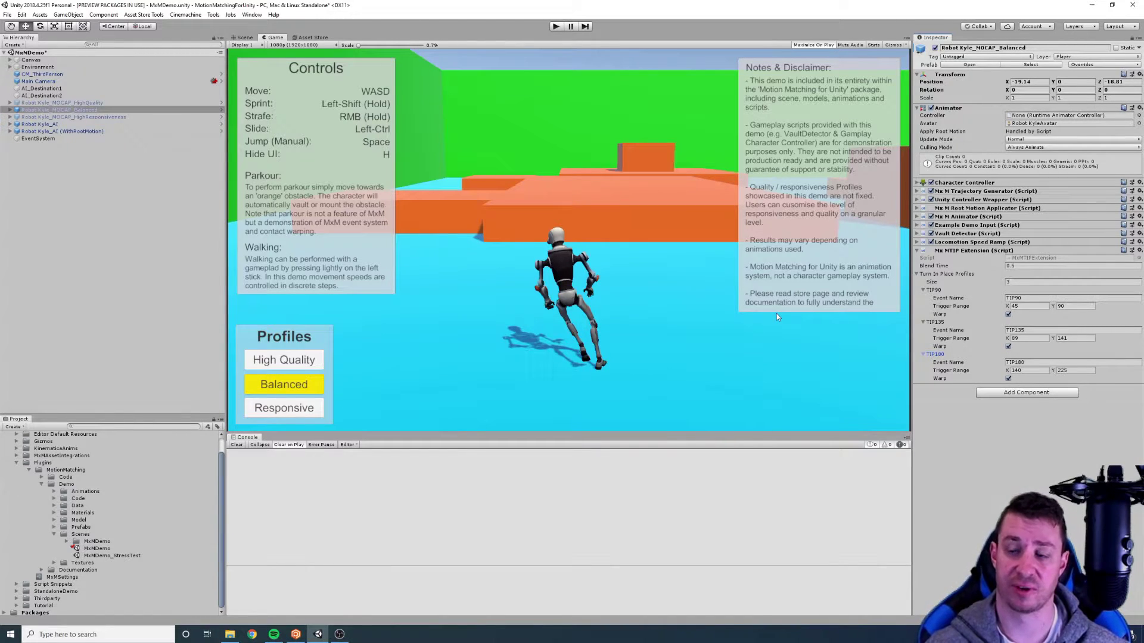
# Examine the Turn In Place Profiles' size, event names and trigger ranges, focusing on the TIP90 range limits
pyautogui.click(1023, 305)
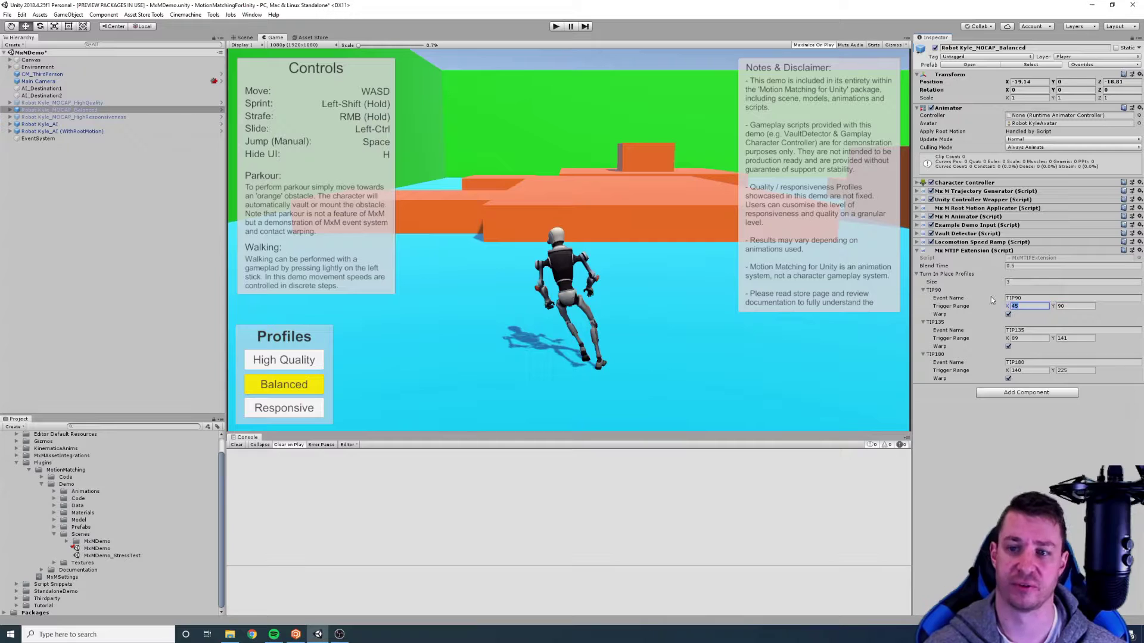
pyautogui.press('Return')
pyautogui.click(1008, 282)
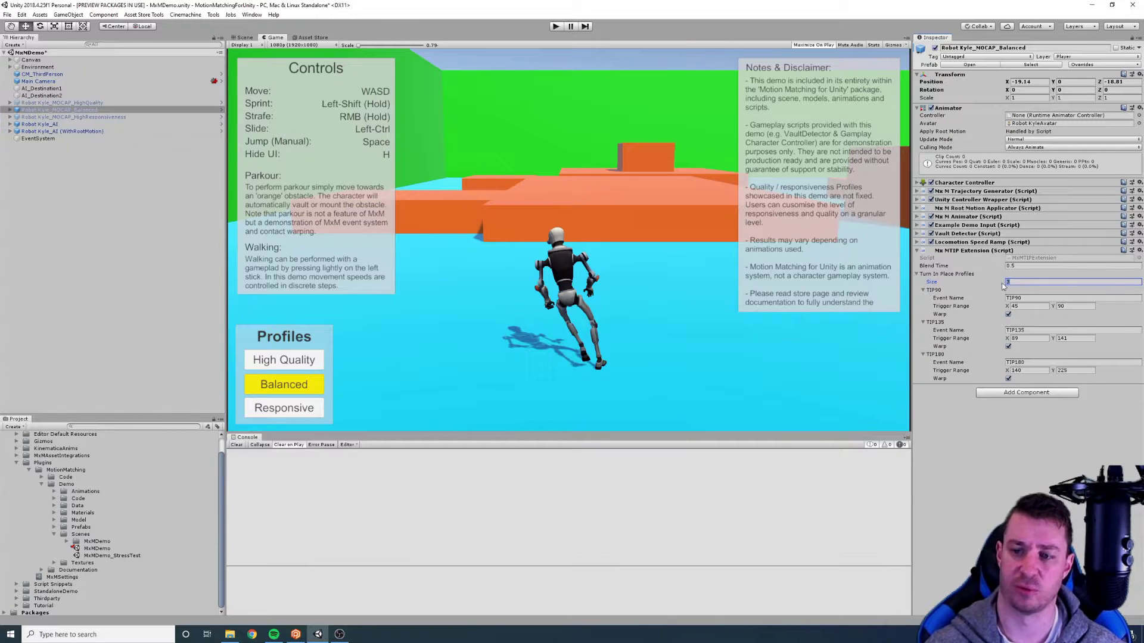
pyautogui.click(1026, 298)
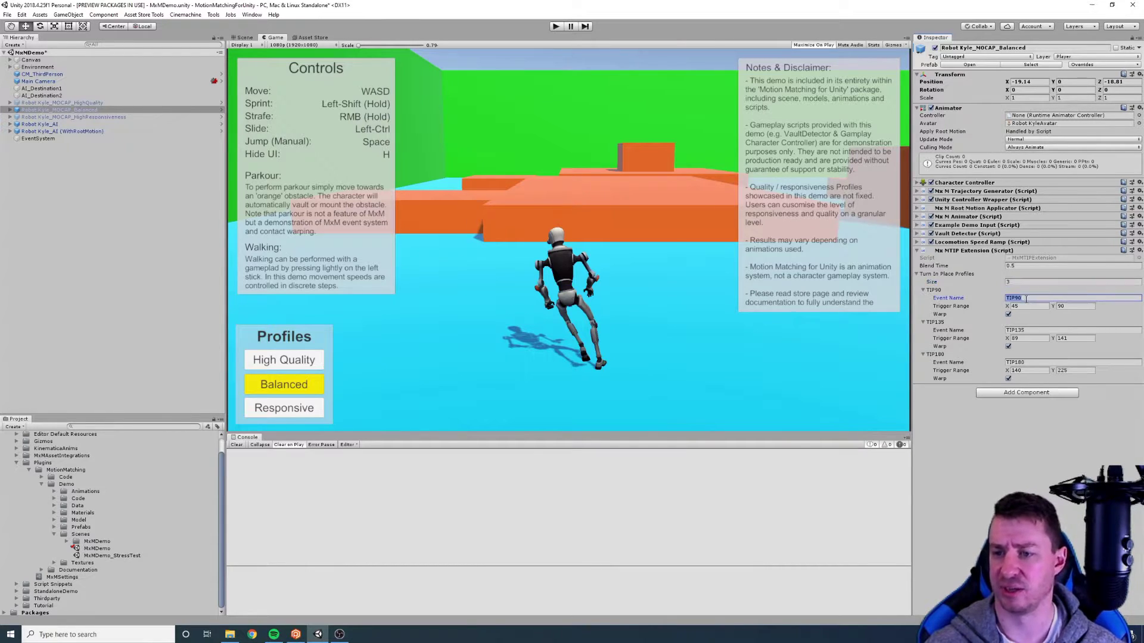
pyautogui.click(1029, 331)
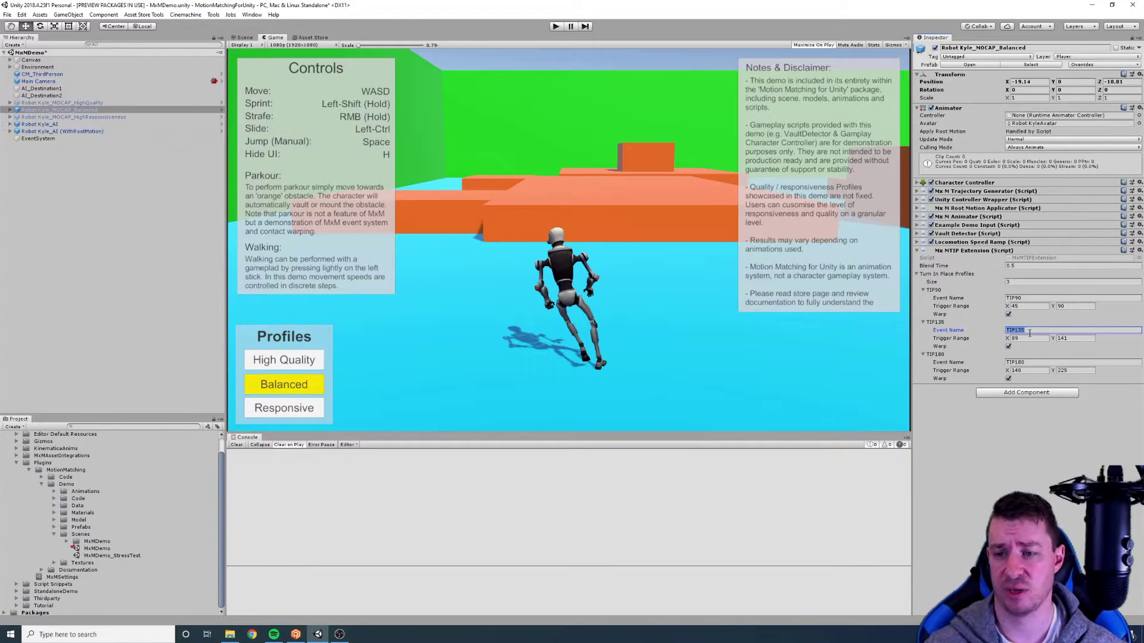
pyautogui.press('Tab')
pyautogui.press('Tab')
pyautogui.press('Tab')
pyautogui.click(1028, 306)
pyautogui.click(1066, 306)
pyautogui.click(1034, 307)
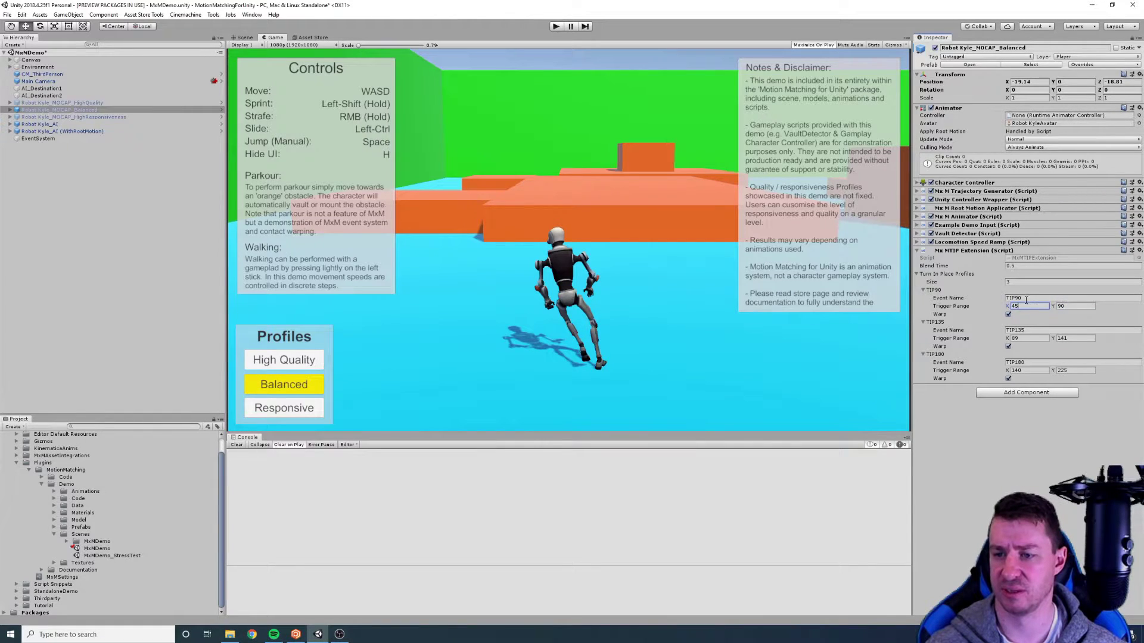
# Change the TIP90 profile's event name to TIP90_Left and select the _Left suffix
pyautogui.click(1035, 297)
pyautogui.click(1035, 299)
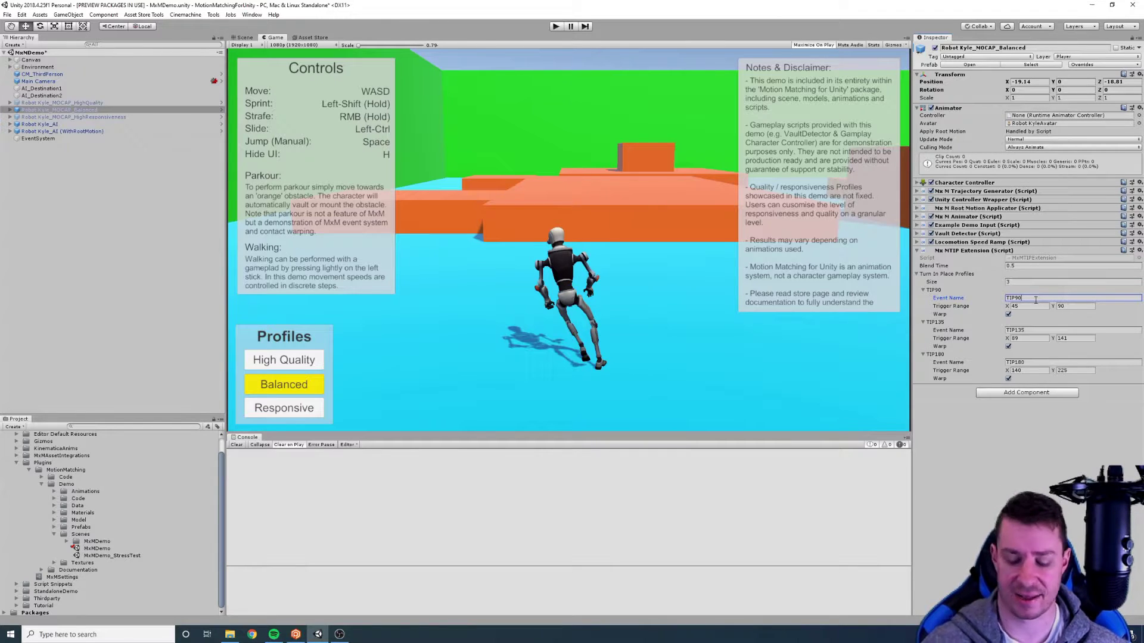
pyautogui.write('_Left')
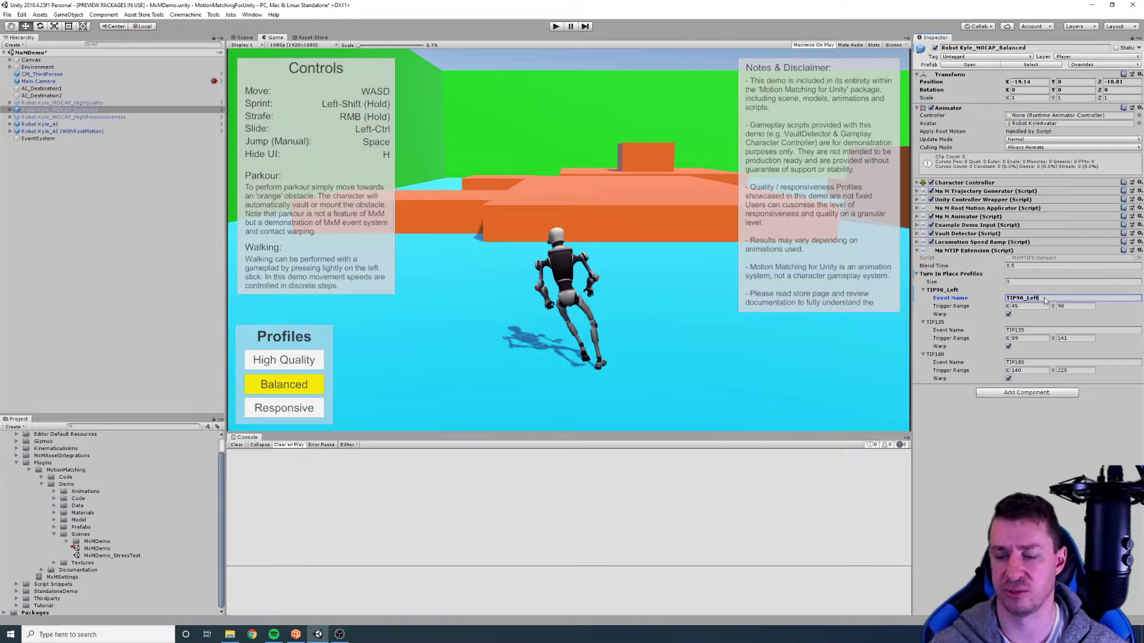
pyautogui.moveTo(1042, 298); pyautogui.dragTo(1024, 301)
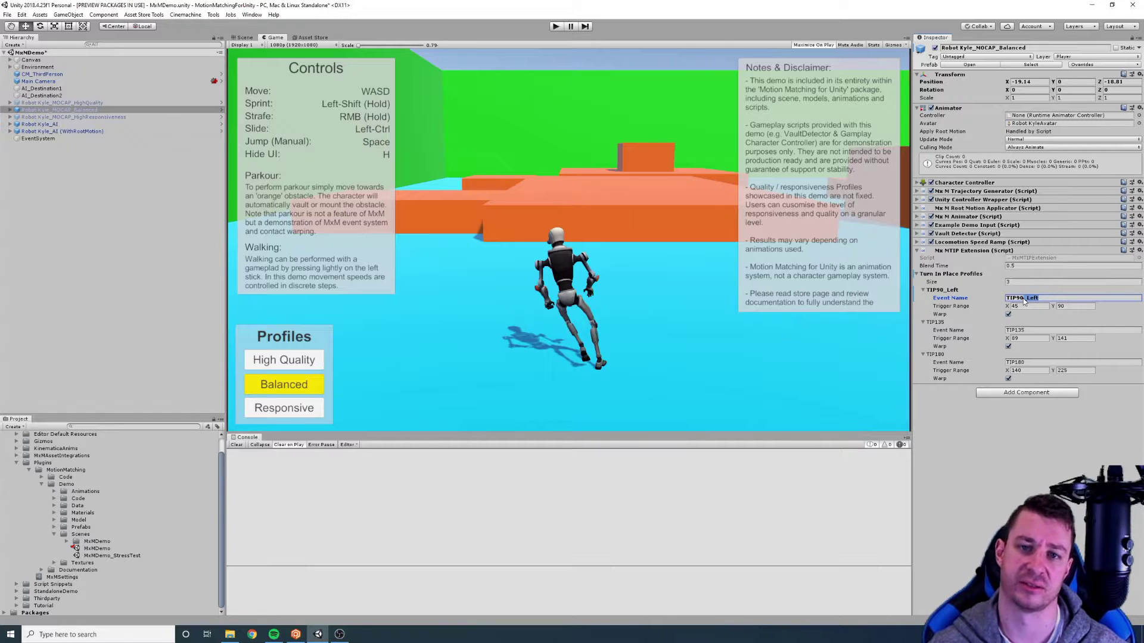
# Restore the TIP90 profile's event name to TIP90 and check both limits of the TIP135 trigger range
pyautogui.press('BackSpace')
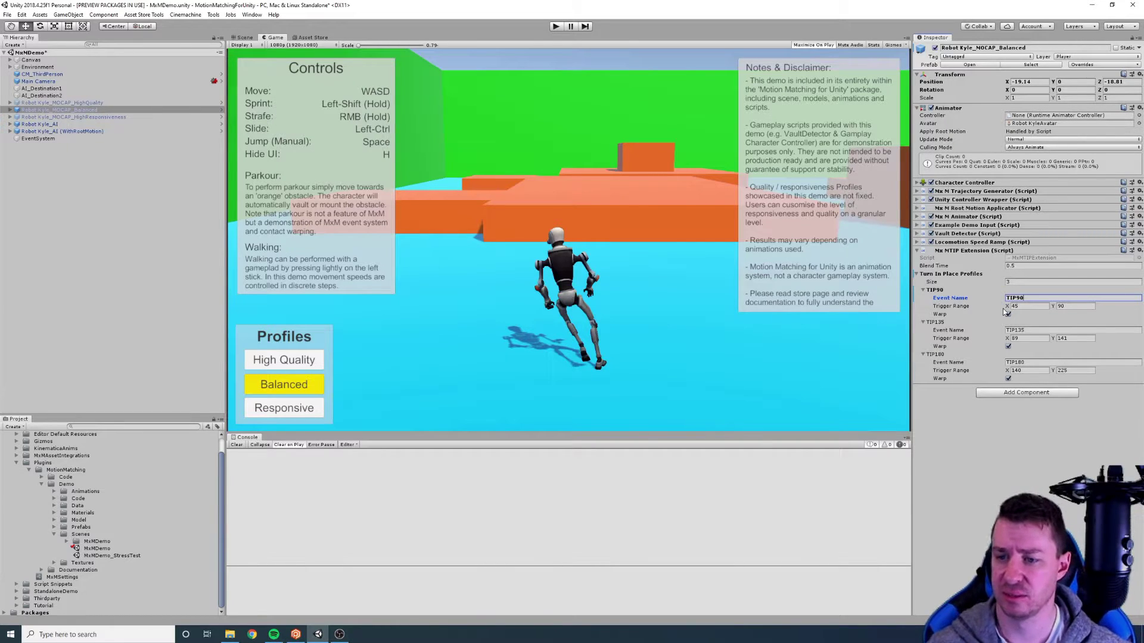
pyautogui.click(1022, 338)
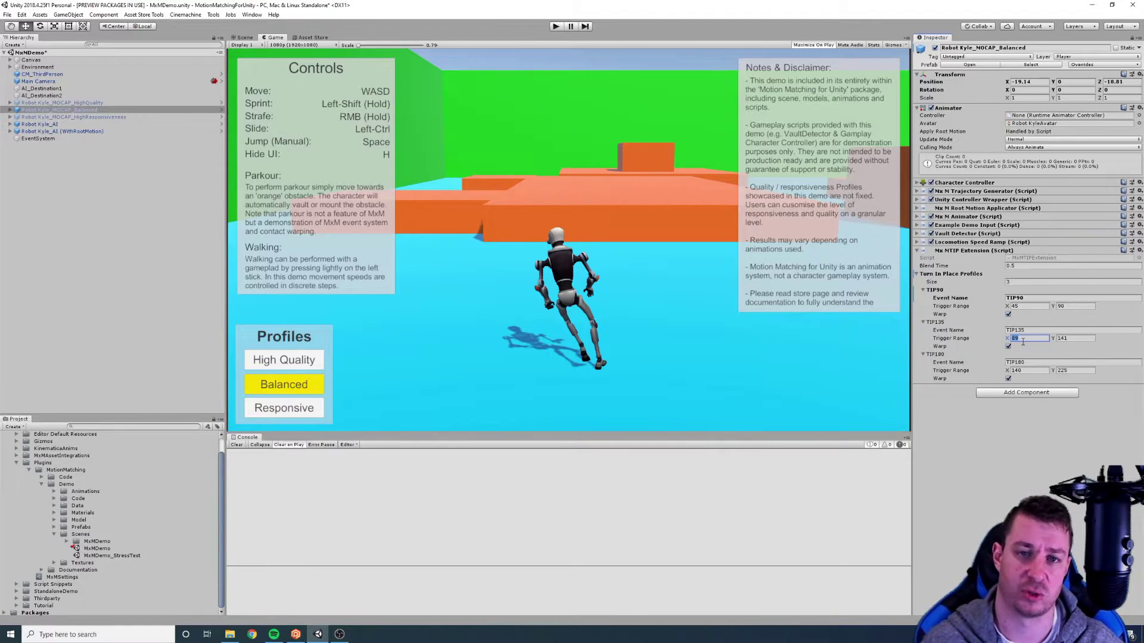
pyautogui.click(1037, 339)
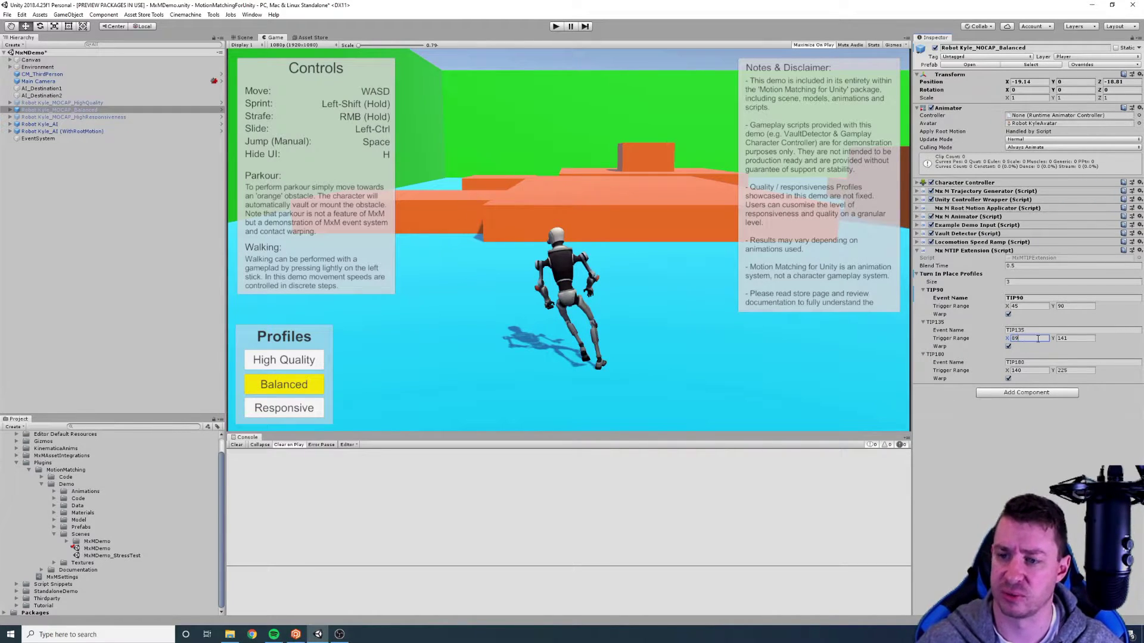
pyautogui.click(1084, 338)
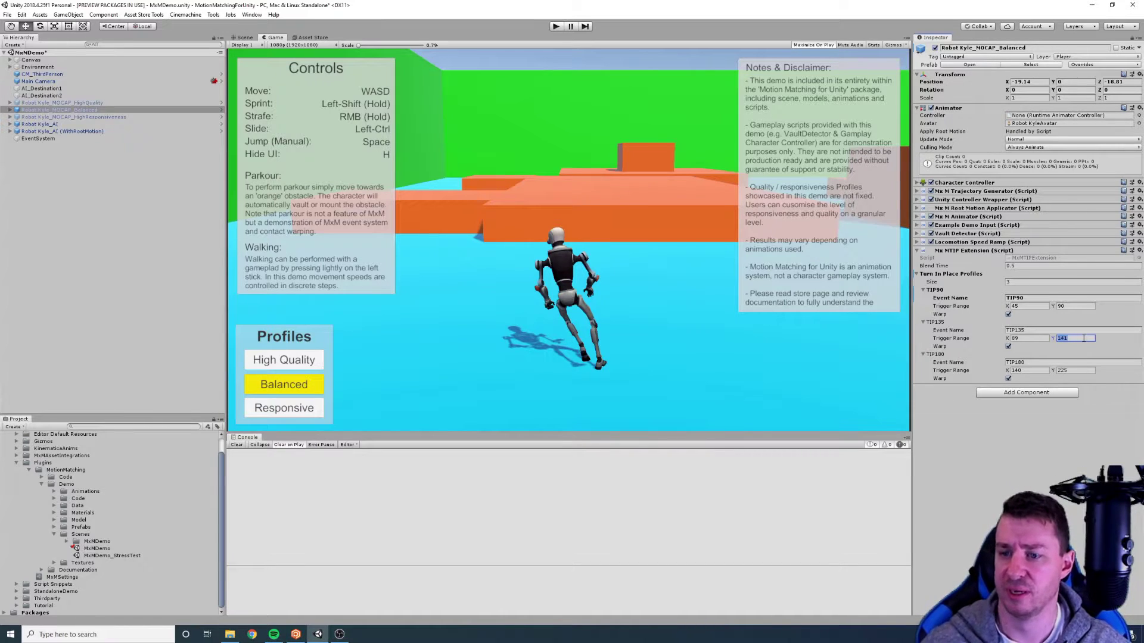
# Turn the TIP90 profile's Warp option off and back on
pyautogui.click(1007, 315)
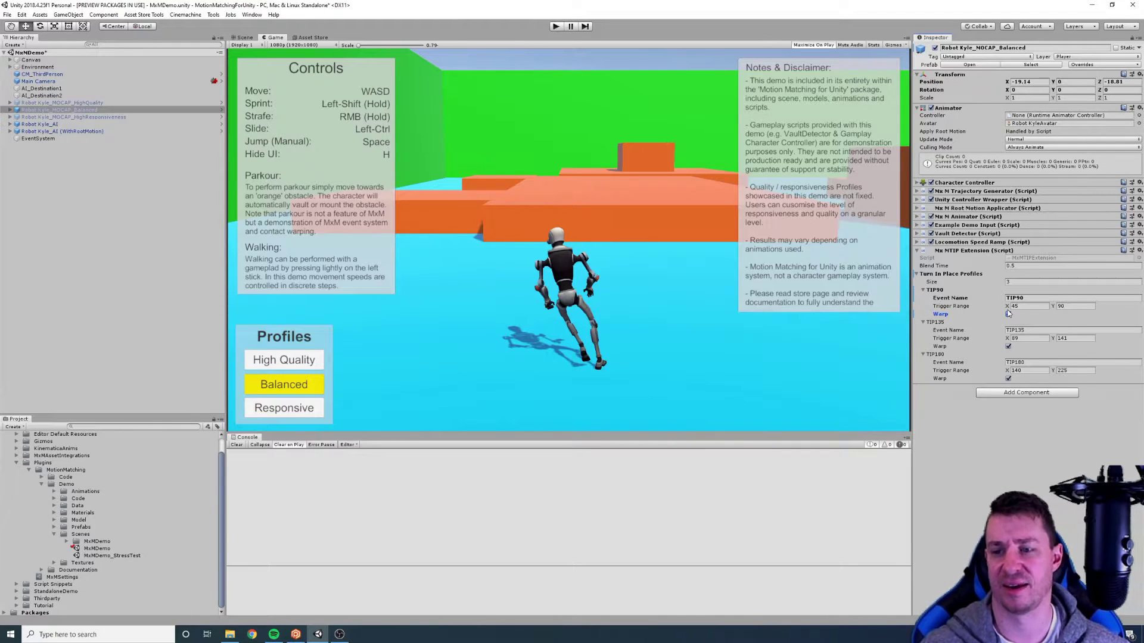
pyautogui.click(1009, 314)
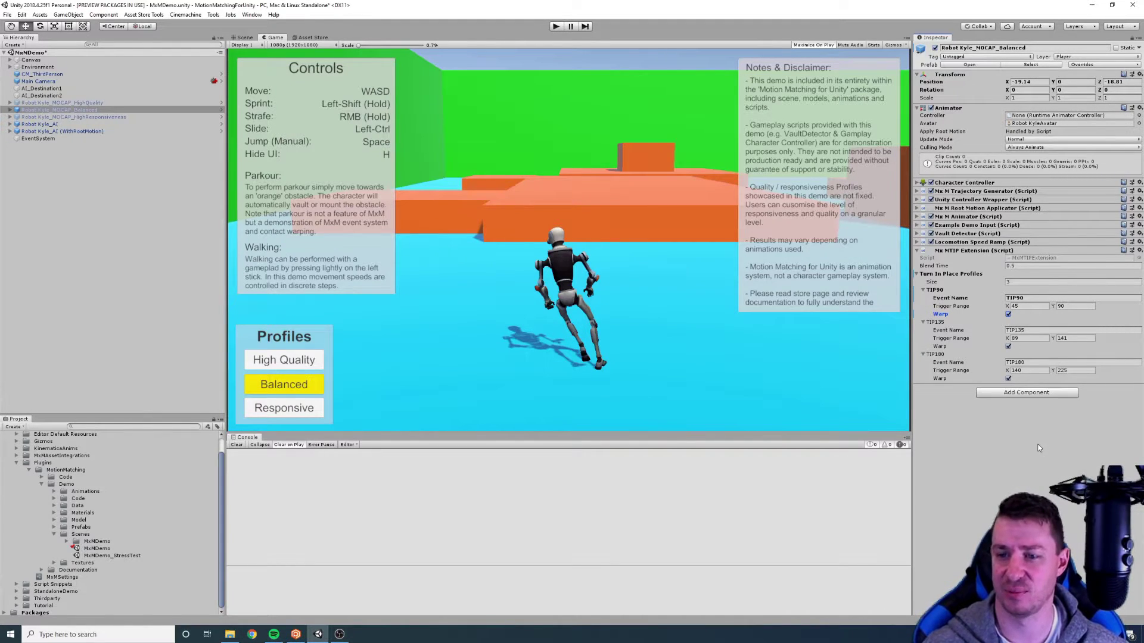
# Collapse the individual turn in place profiles, their list and the MxMTIPExtension component
pyautogui.click(922, 290)
pyautogui.click(922, 298)
pyautogui.click(923, 304)
pyautogui.click(917, 275)
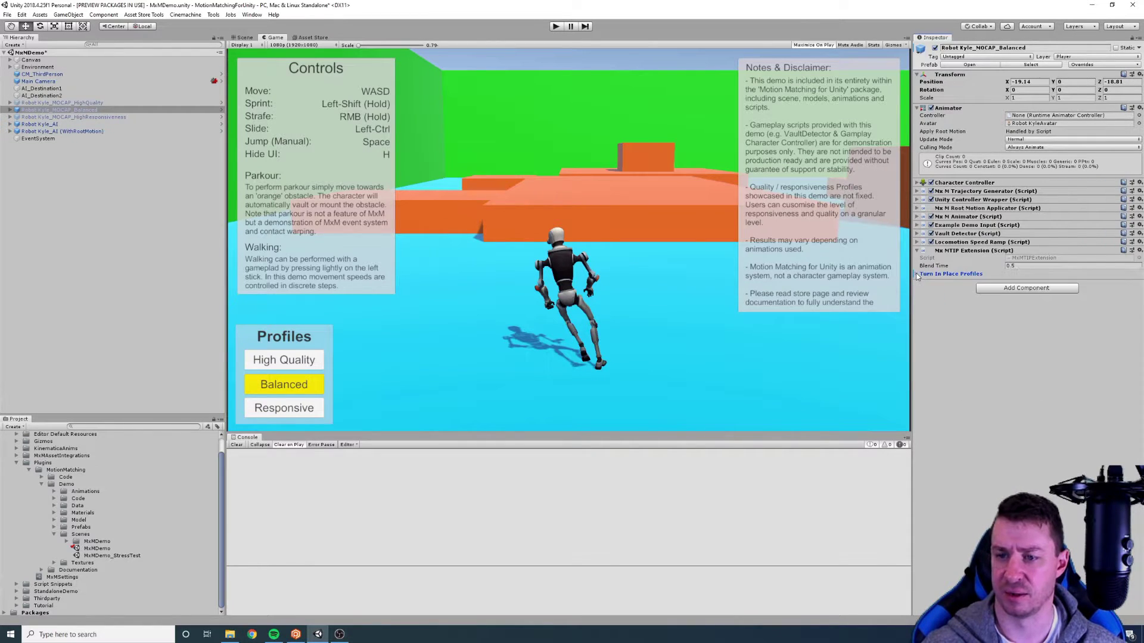
pyautogui.click(953, 250)
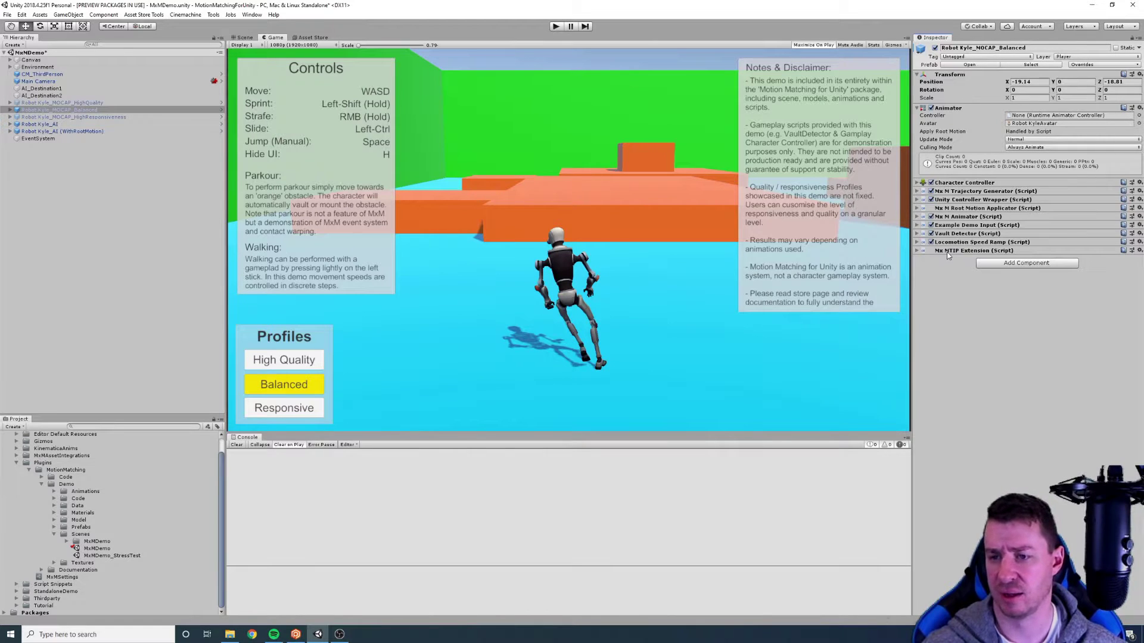
# Search for MxM Event components and add the MxM Event Layers script to Robot Kyle_MOCAP_Balanced
pyautogui.click(1006, 266)
pyautogui.write('MxM')
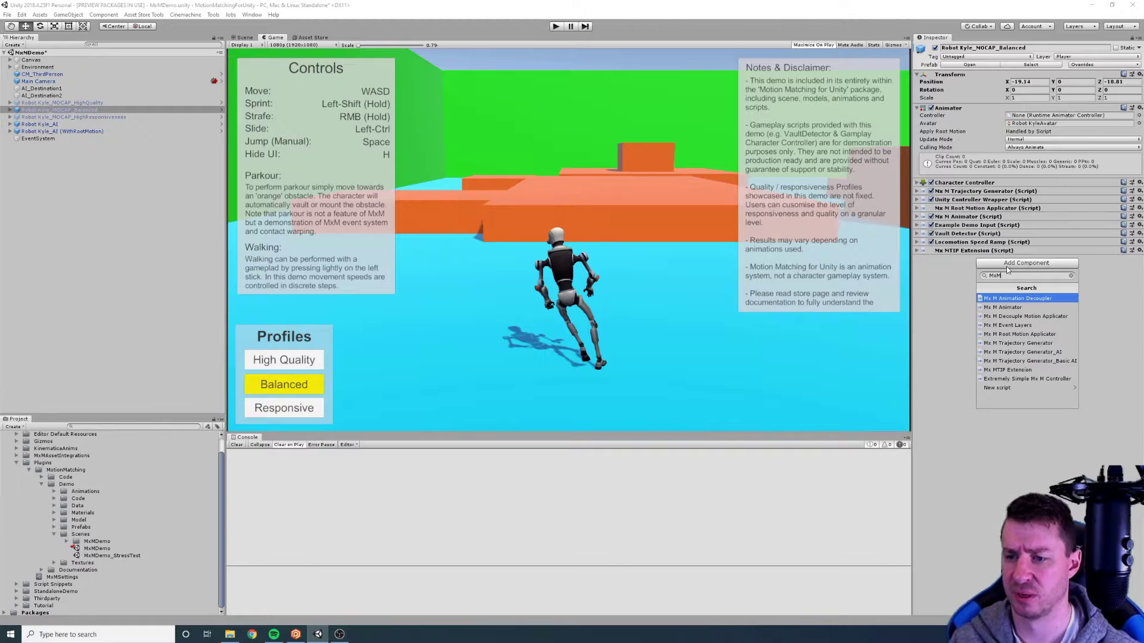
pyautogui.write('Event')
pyautogui.press('Return')
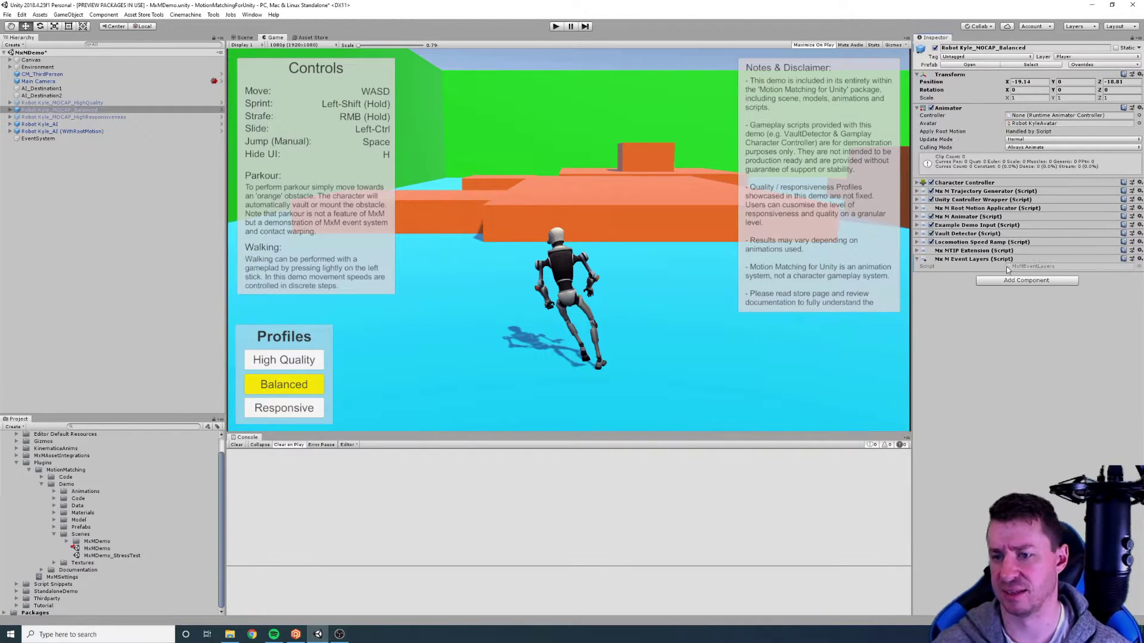
# Remove the MxM Event Layers component from the Balanced character
pyautogui.click(917, 259)
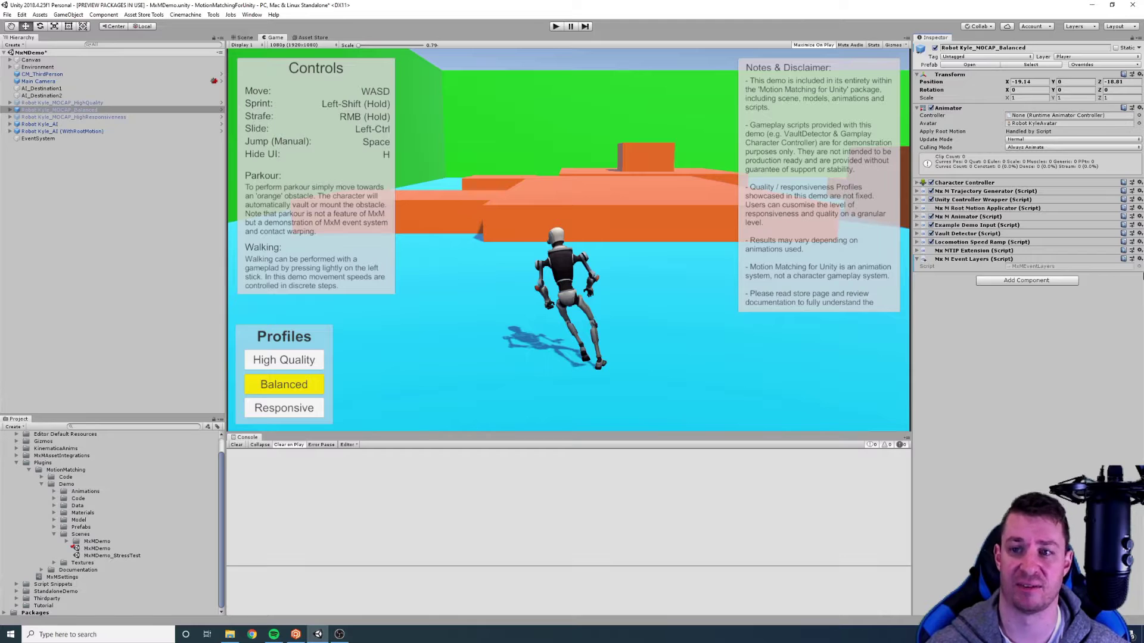
pyautogui.click(1138, 260)
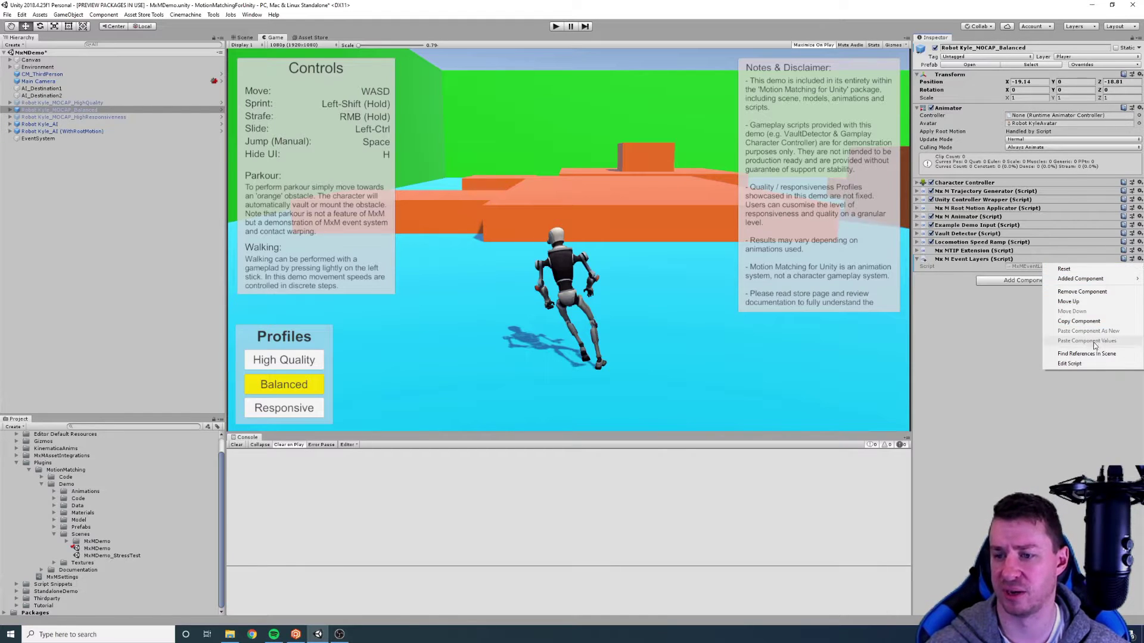
pyautogui.click(1095, 294)
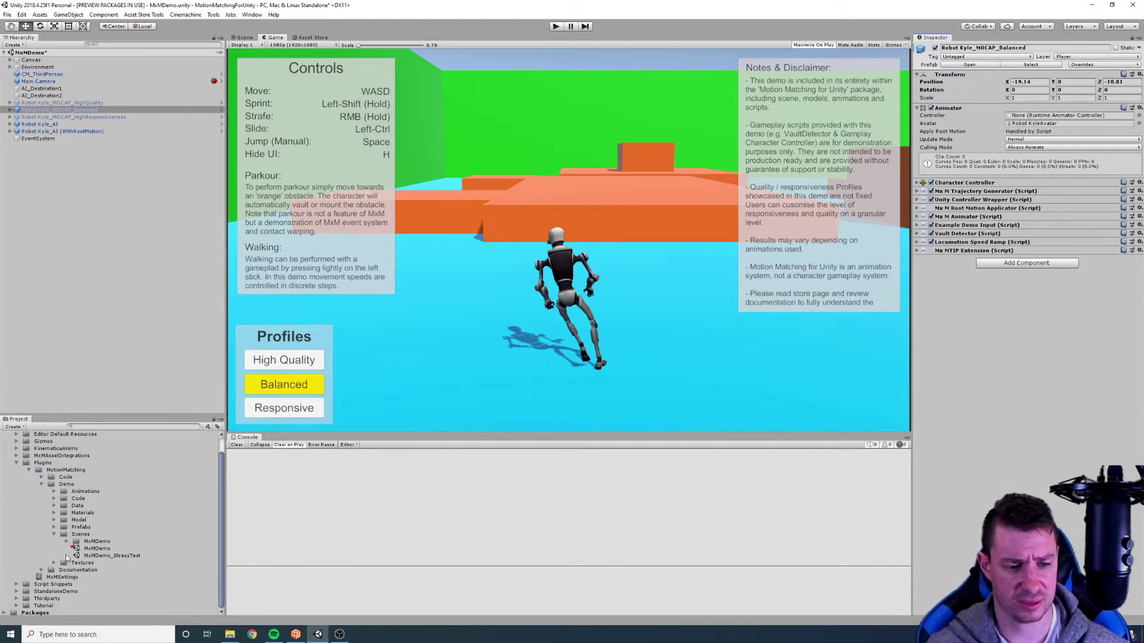
# Browse the demo's Data folder to its MotionMatching assets and inspect MocapPreProcessData
pyautogui.click(53, 534)
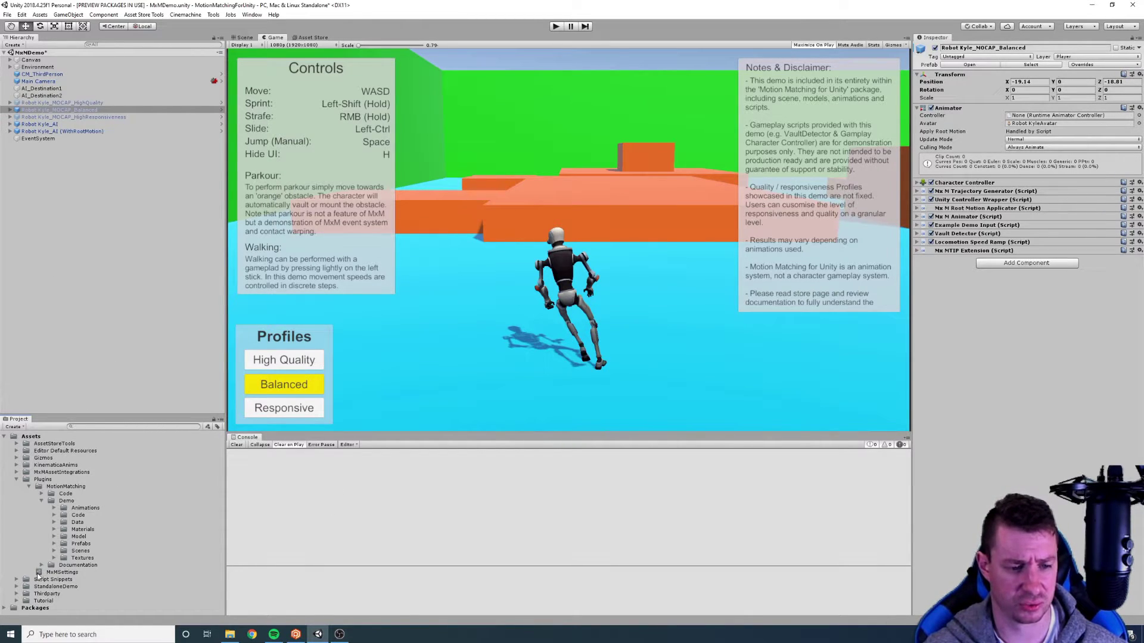
pyautogui.click(44, 502)
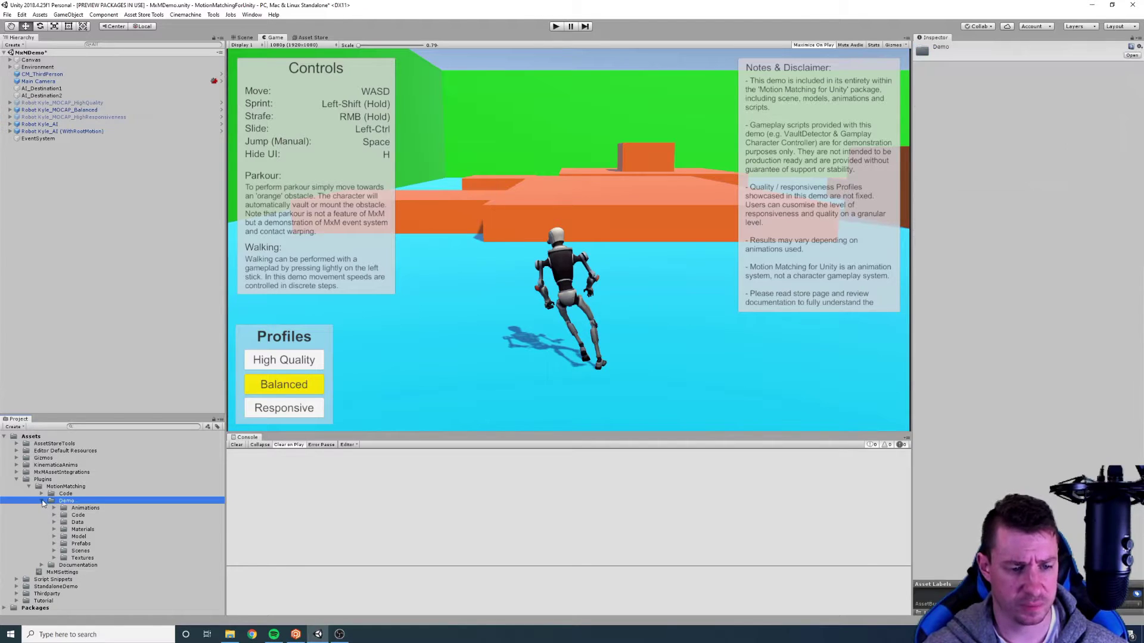
pyautogui.click(54, 522)
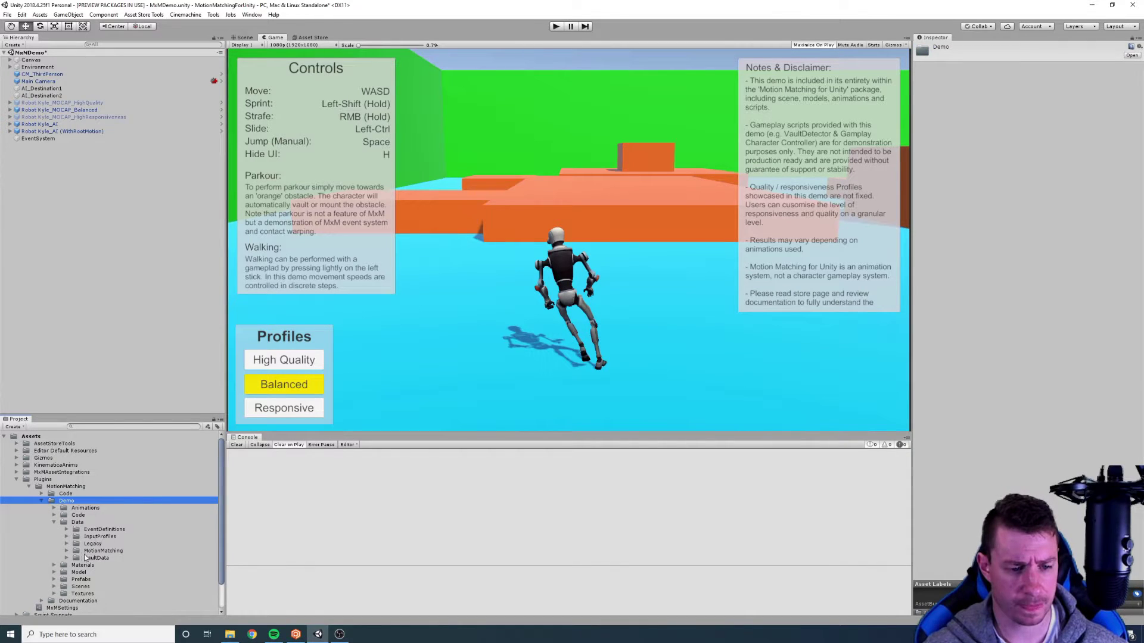
pyautogui.click(65, 550)
pyautogui.scroll(-3, 89, 536)
pyautogui.click(125, 512)
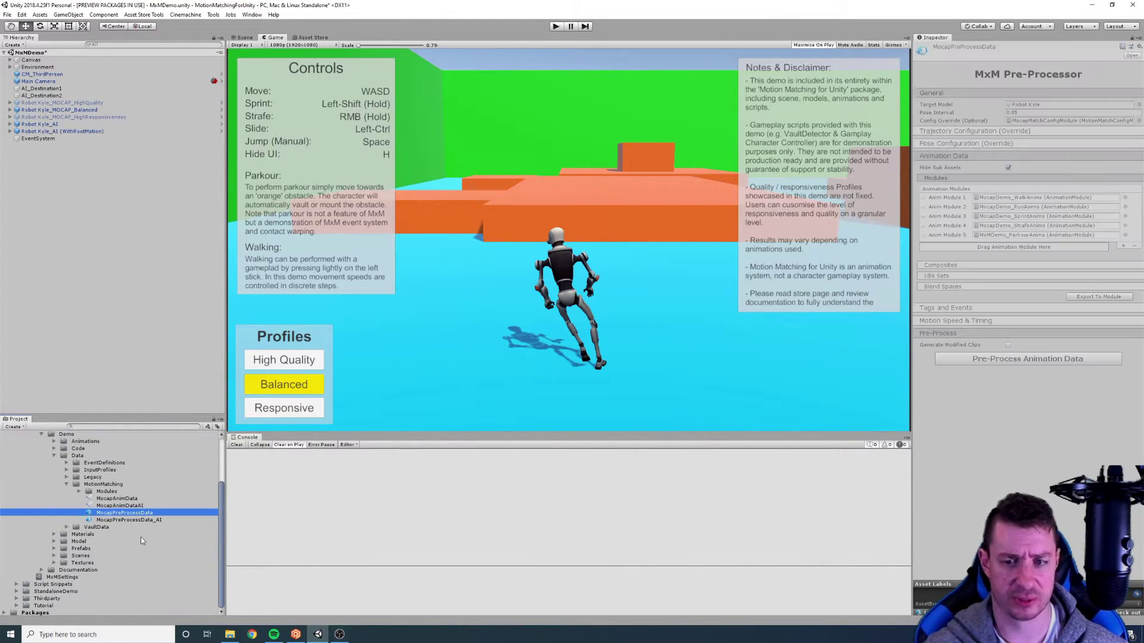
# Open the MocapDemo_StrafeAnims module from the AnimModules folder and check it out for editing
pyautogui.click(78, 491)
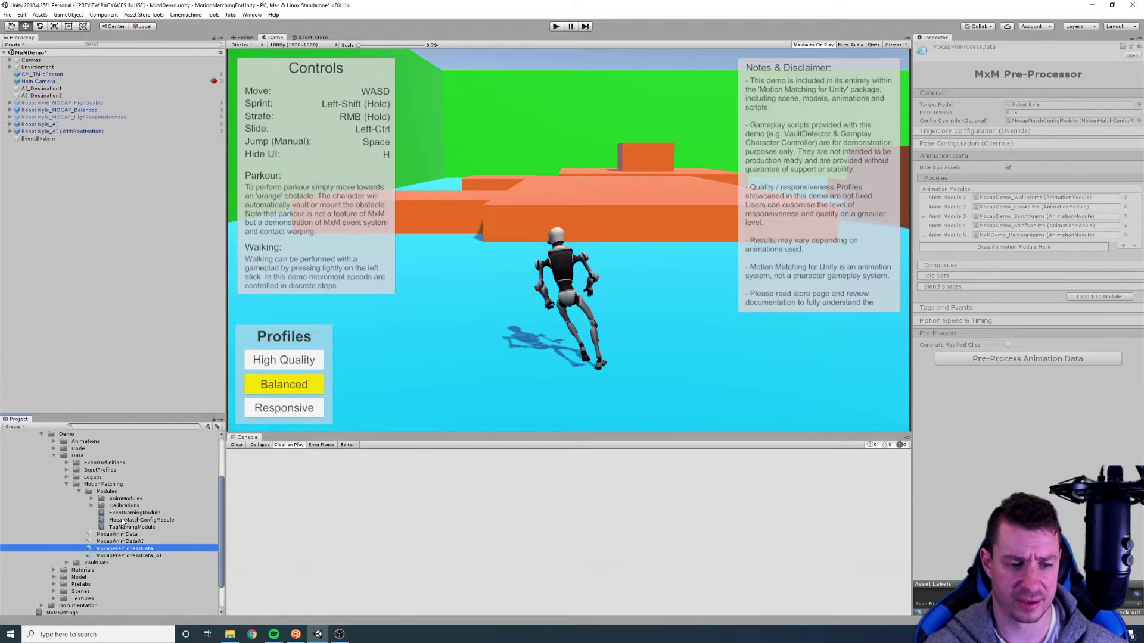
pyautogui.click(92, 498)
pyautogui.click(169, 528)
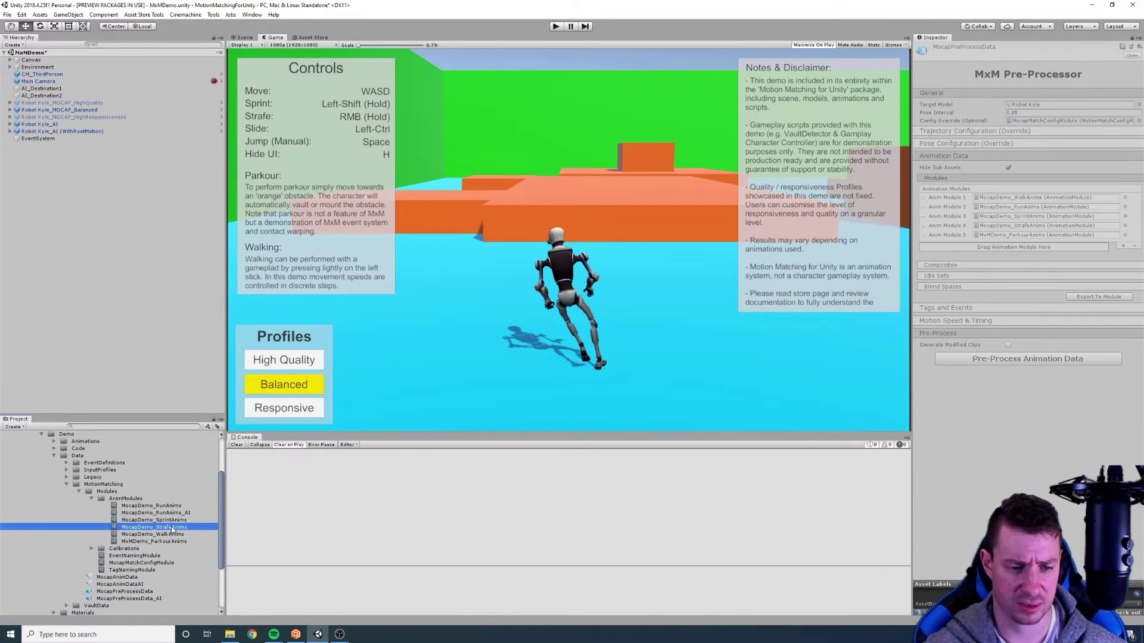
pyautogui.click(1127, 619)
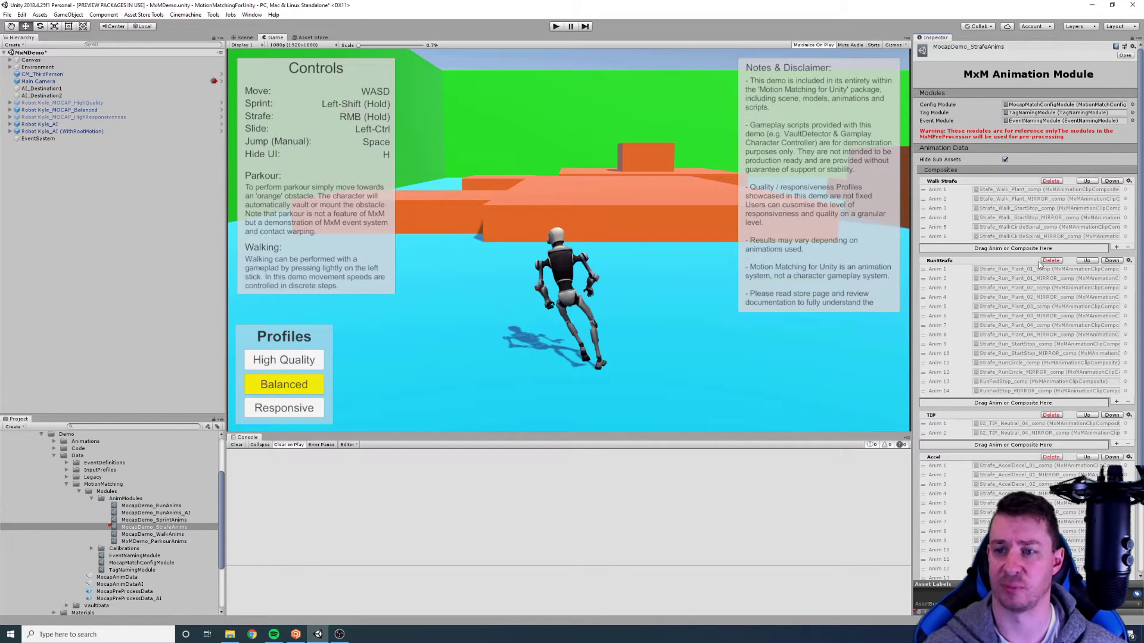
# Open the first TIP composite, 02_TIP_Neutral_04, and view the available event IDs for its first event marker
pyautogui.scroll(-5, 1141, 161)
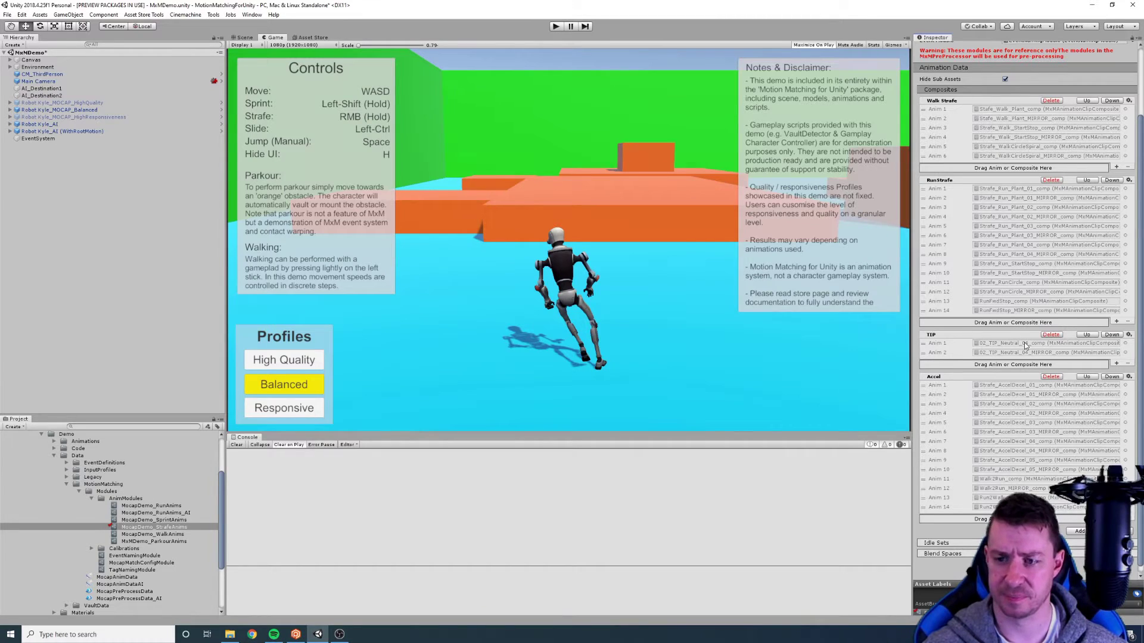
pyautogui.doubleClick(1024, 344)
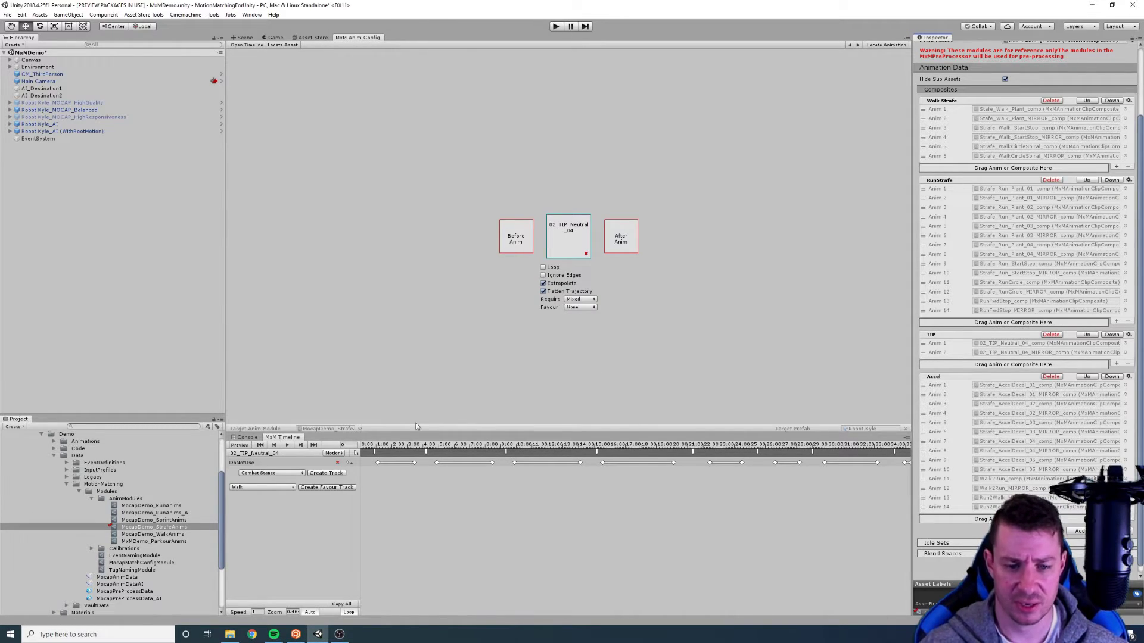
pyautogui.click(376, 455)
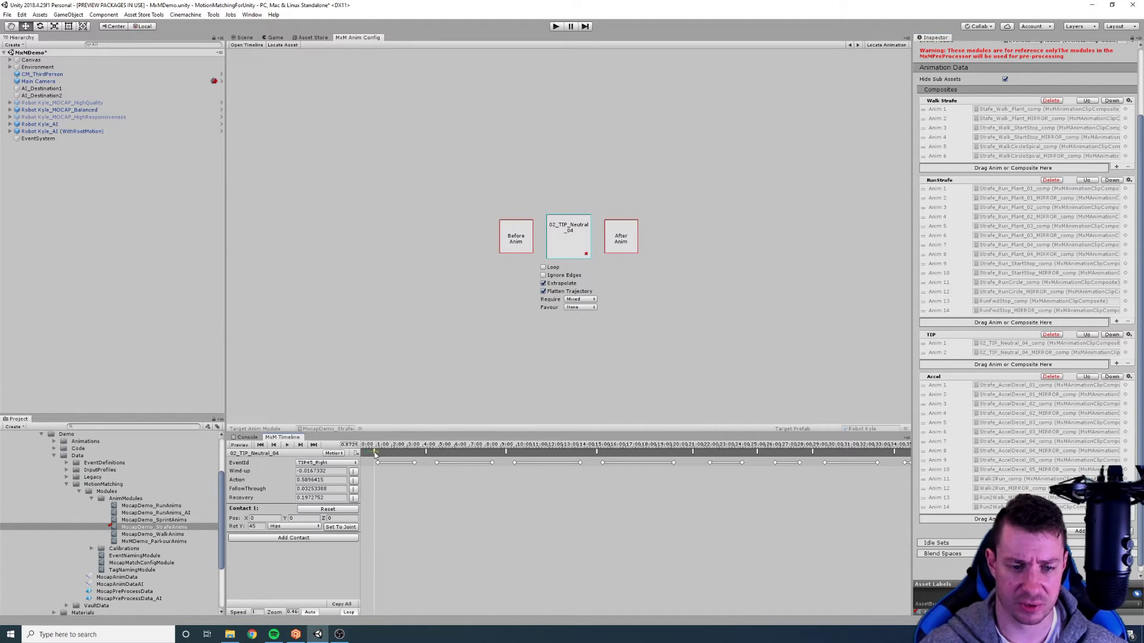
pyautogui.click(331, 464)
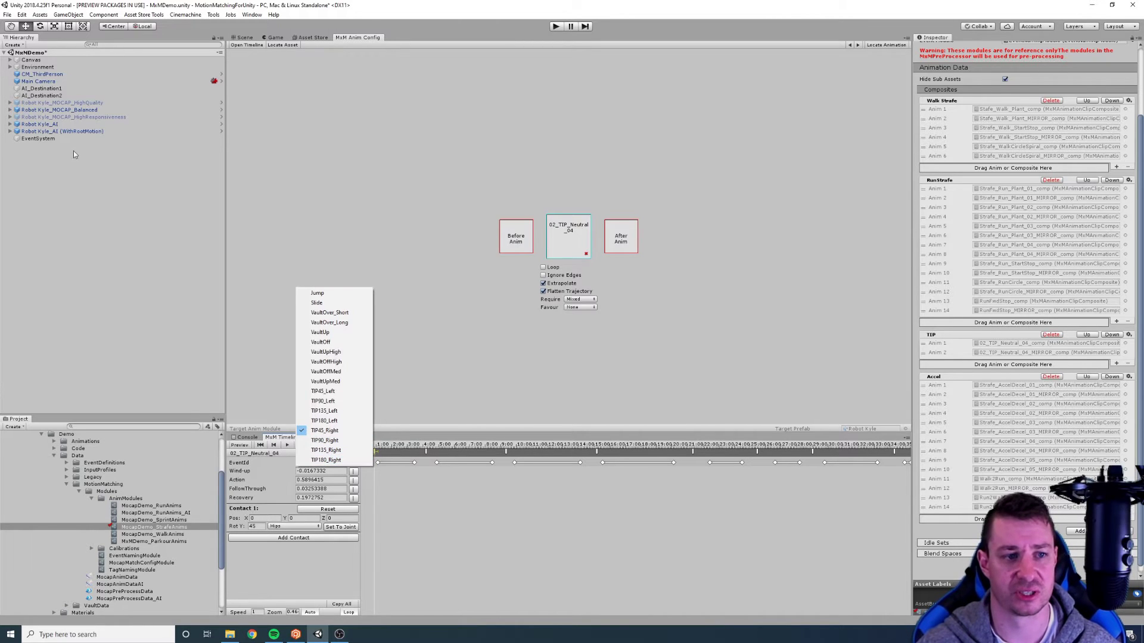
# Check the TIP90 profile's event name in the MTIP extension of Robot Kyle_MOCAP_HighResponsiveness, collapsing the profiles when done
pyautogui.click(79, 110)
pyautogui.click(80, 117)
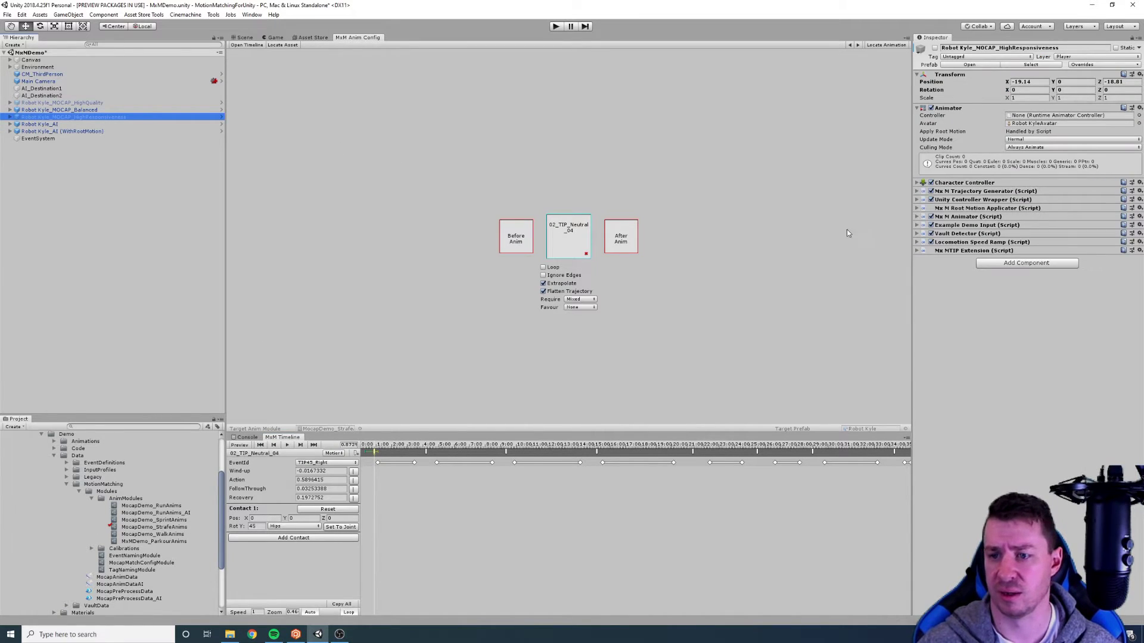
pyautogui.click(917, 250)
pyautogui.click(917, 274)
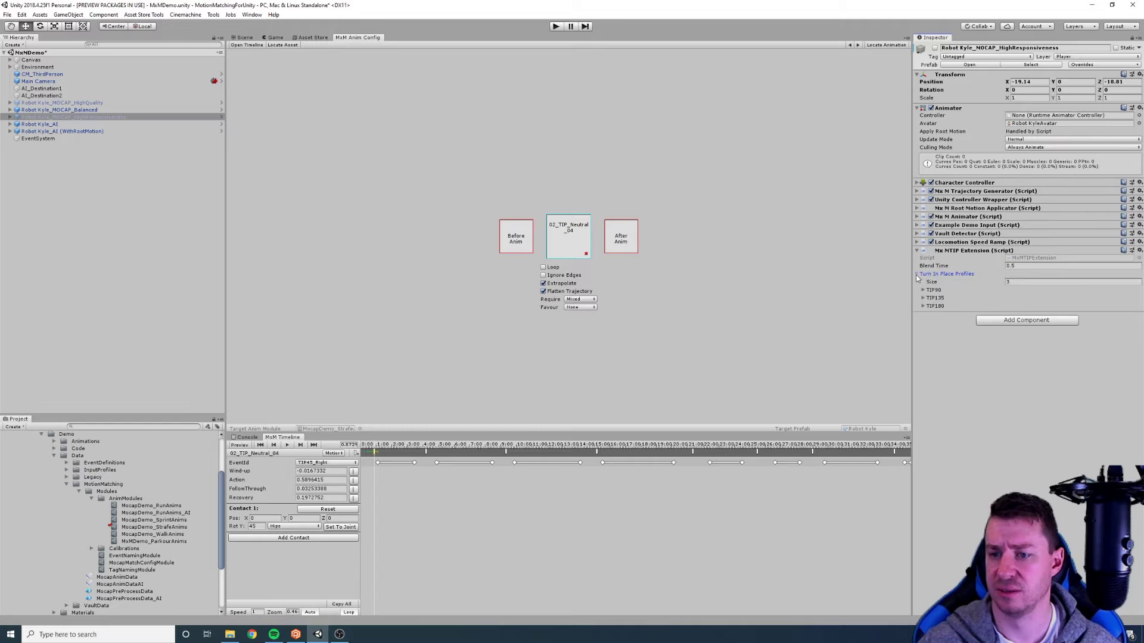
pyautogui.click(929, 292)
pyautogui.click(1022, 299)
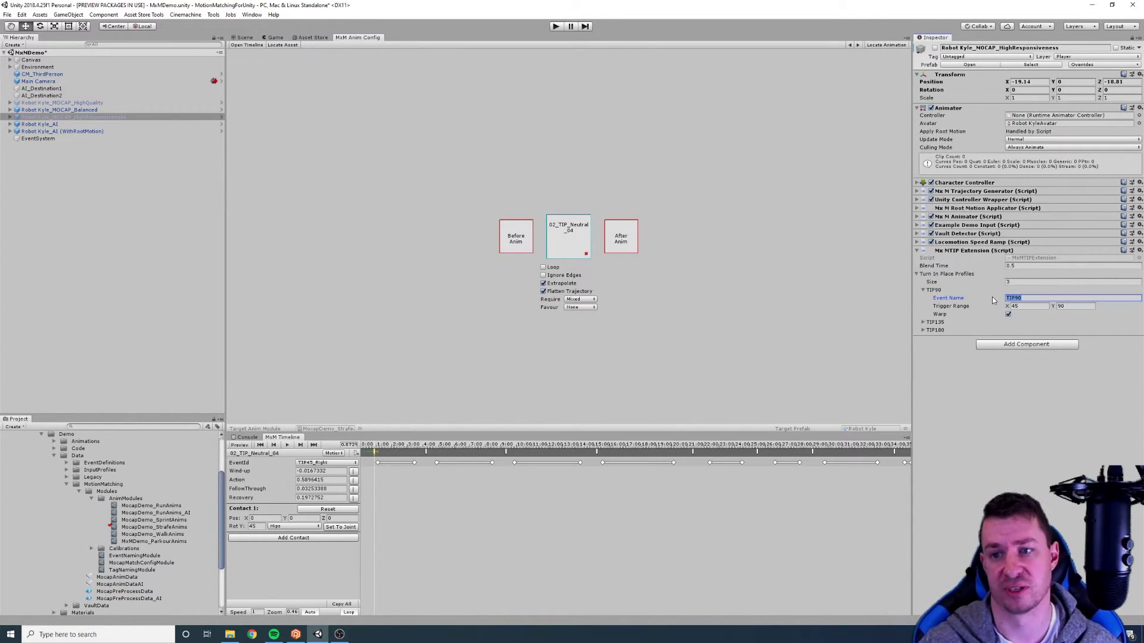
pyautogui.click(918, 274)
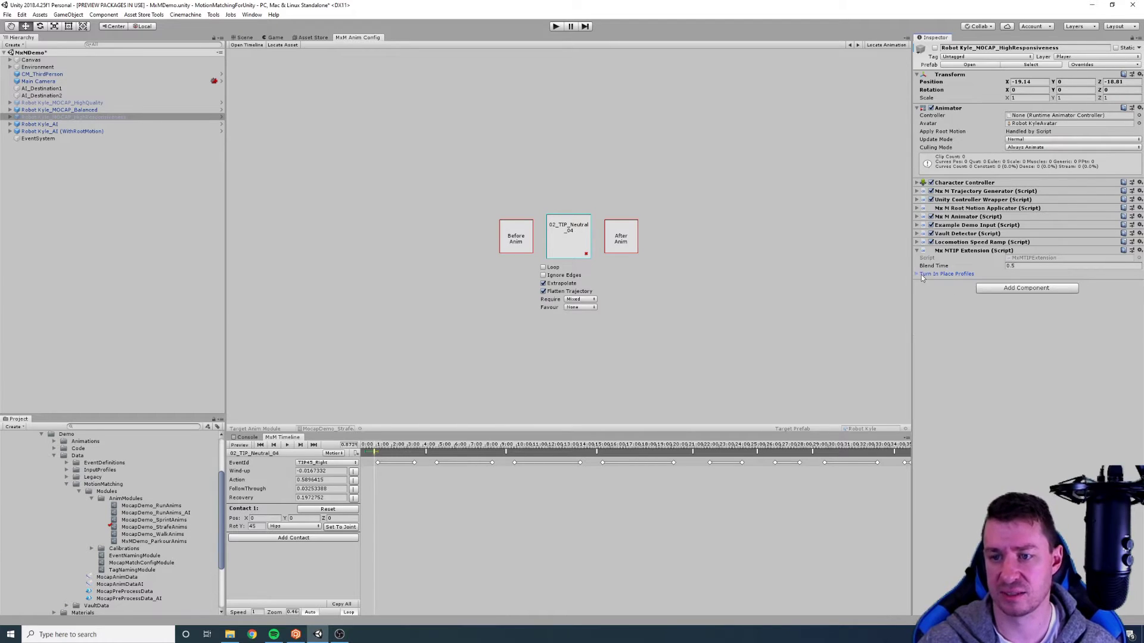
# Reselect the first event of 02_TIP_Neutral_04 and start the animation preview without saving the scene changes
pyautogui.click(389, 501)
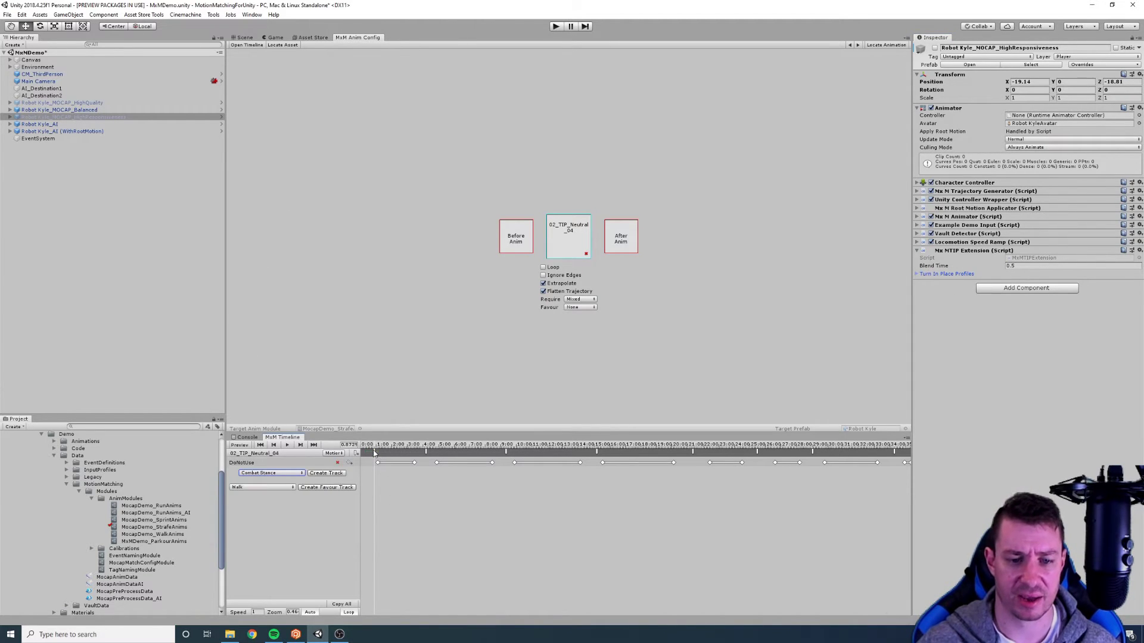
pyautogui.click(374, 452)
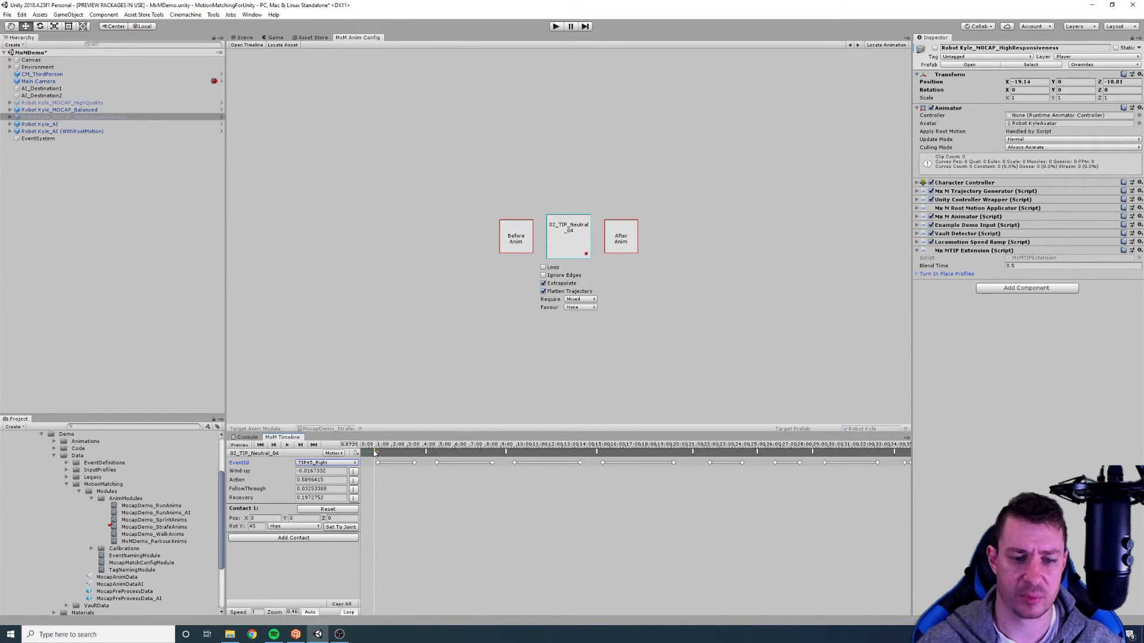
pyautogui.click(239, 447)
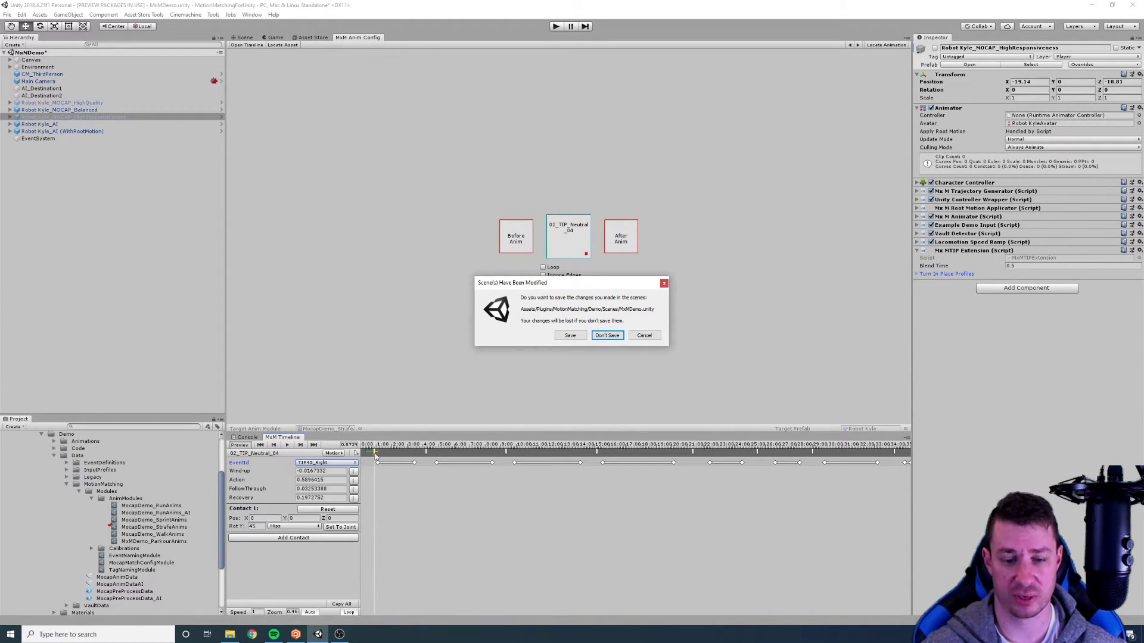
pyautogui.click(608, 337)
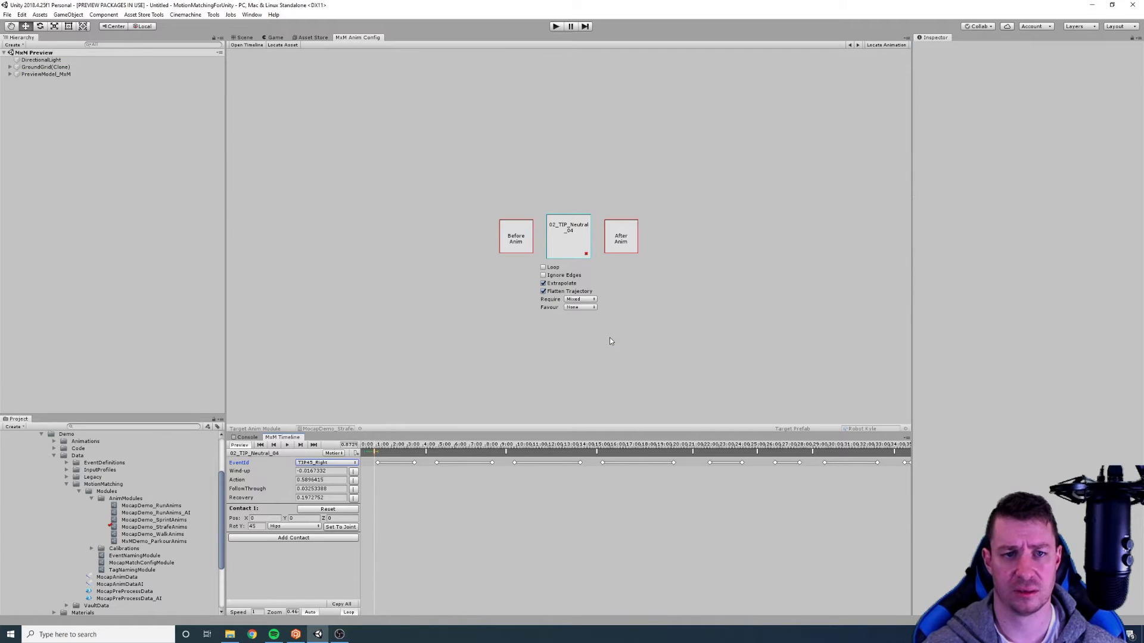
# View the preview model in the scene and scrub the timeline around the TIP45_Right event to examine its pose
pyautogui.click(244, 40)
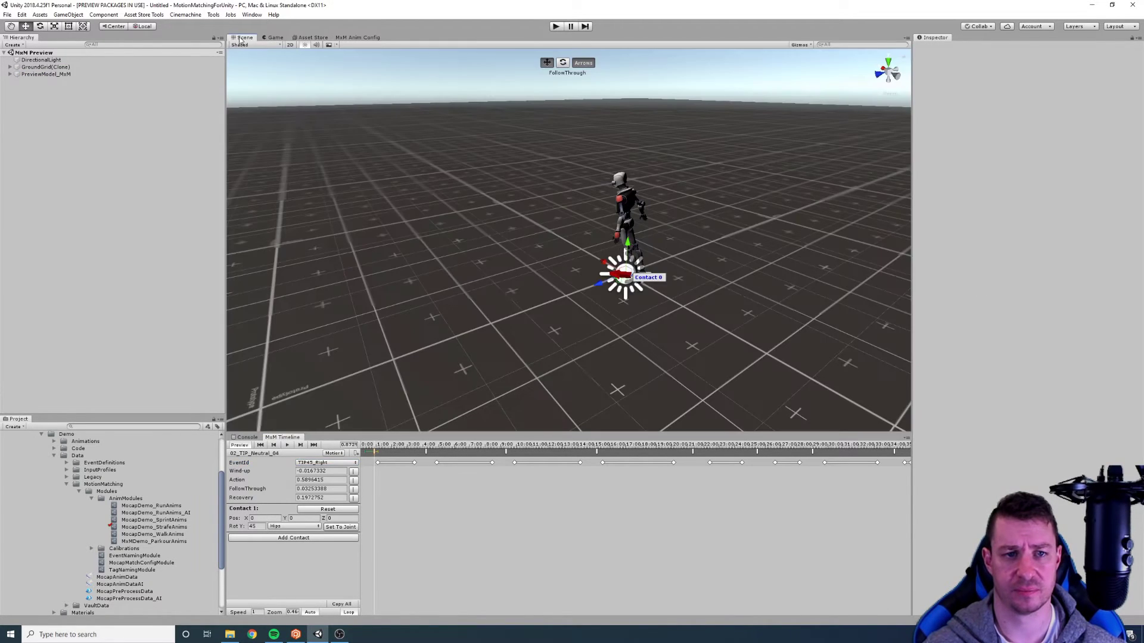
pyautogui.moveTo(533, 207); pyautogui.dragTo(536, 308, button='right')
pyautogui.moveTo(393, 447)
pyautogui.mouseDown()
pyautogui.moveTo(366, 447)
pyautogui.moveTo(377, 449)
pyautogui.mouseUp()
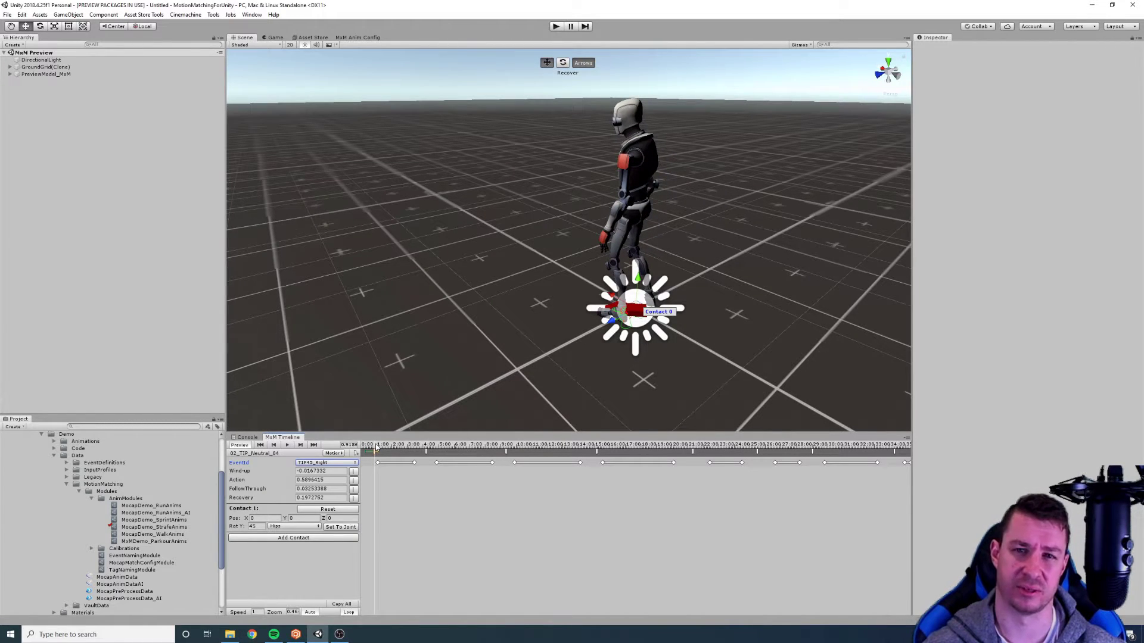
pyautogui.moveTo(475, 261); pyautogui.dragTo(496, 251, button='right')
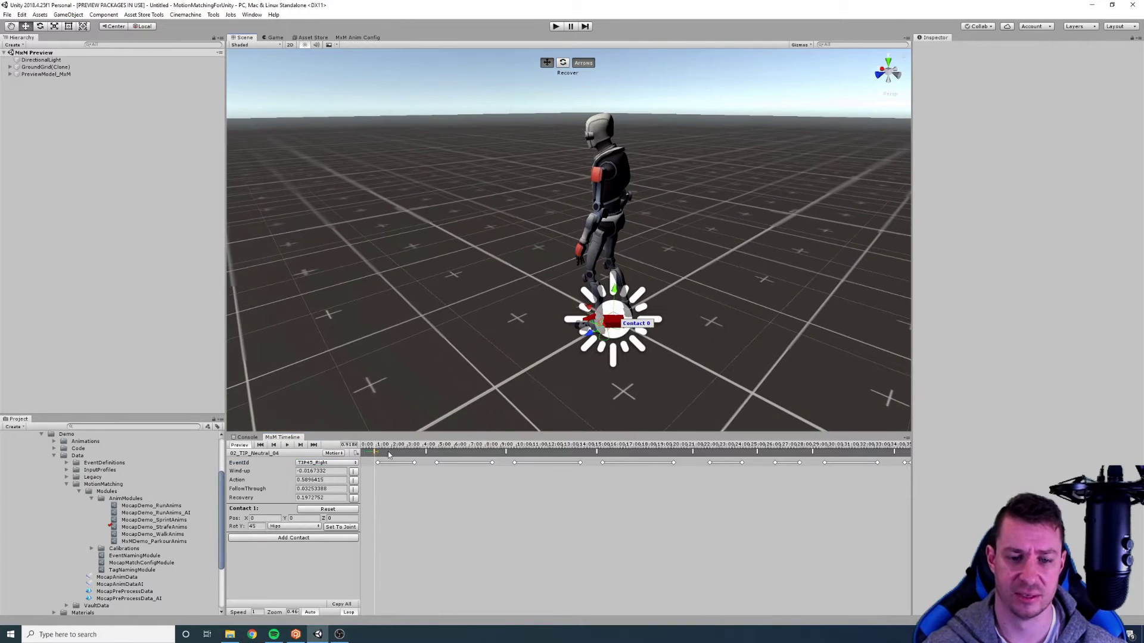
# Scrub the preview to the Action point of the TIP45_Right event and view the model from another angle
pyautogui.scroll(7, 384, 467)
pyautogui.moveTo(577, 445)
pyautogui.mouseDown()
pyautogui.moveTo(634, 453)
pyautogui.moveTo(561, 469)
pyautogui.moveTo(577, 467)
pyautogui.mouseUp()
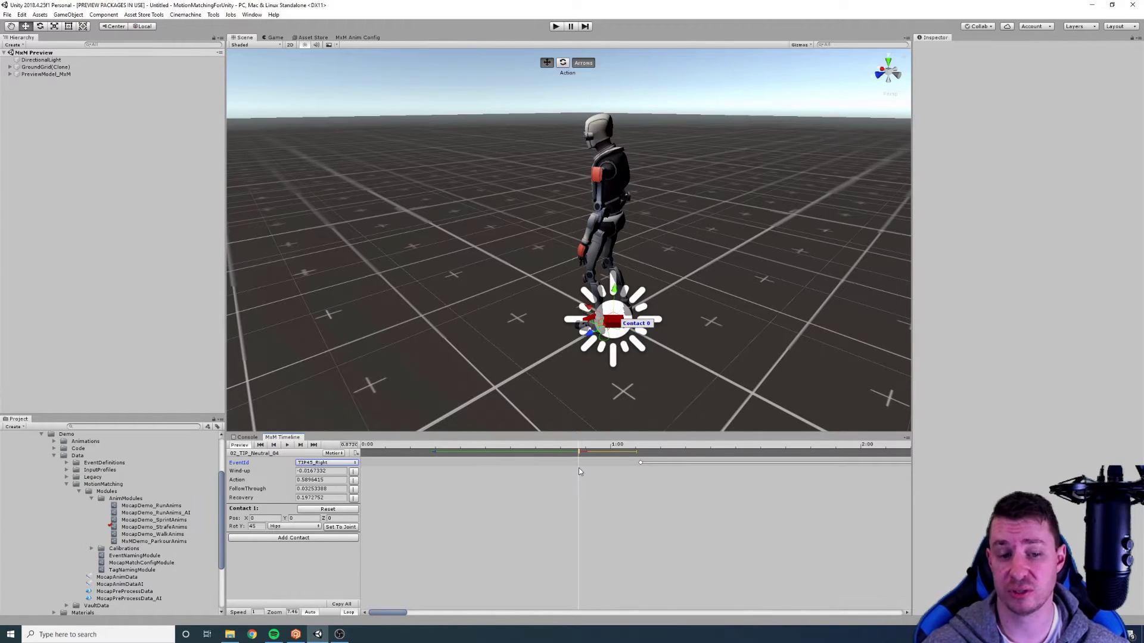
pyautogui.moveTo(590, 328); pyautogui.dragTo(677, 325, button='right')
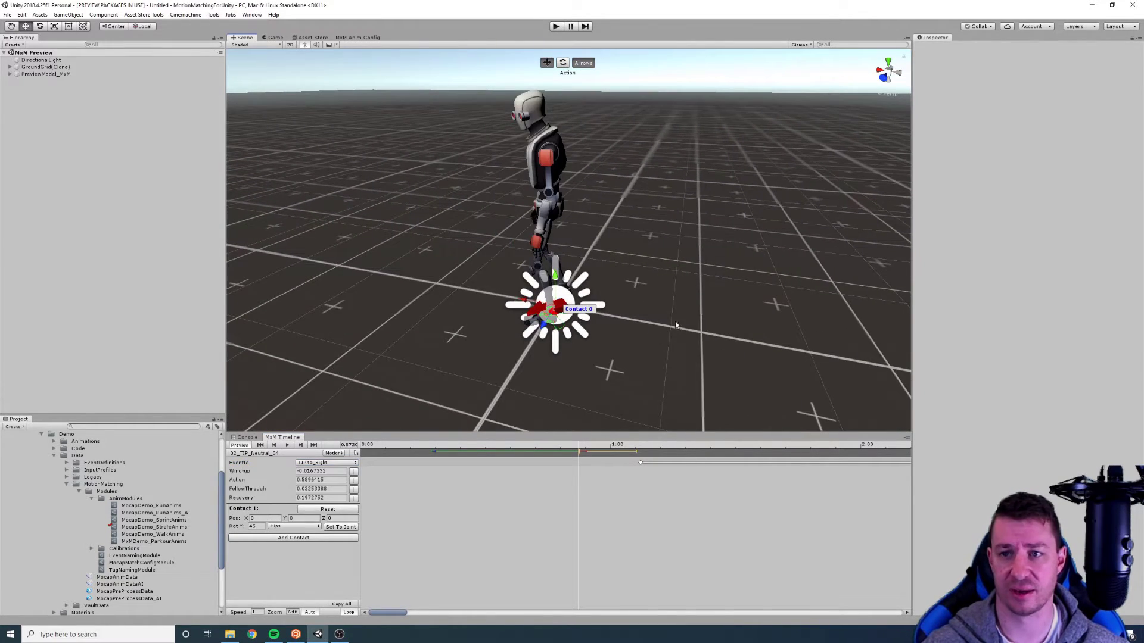
# Turn off 3D Icons in the scene gizmo settings and view the contact marker at the model's feet up close
pyautogui.click(811, 46)
pyautogui.click(797, 56)
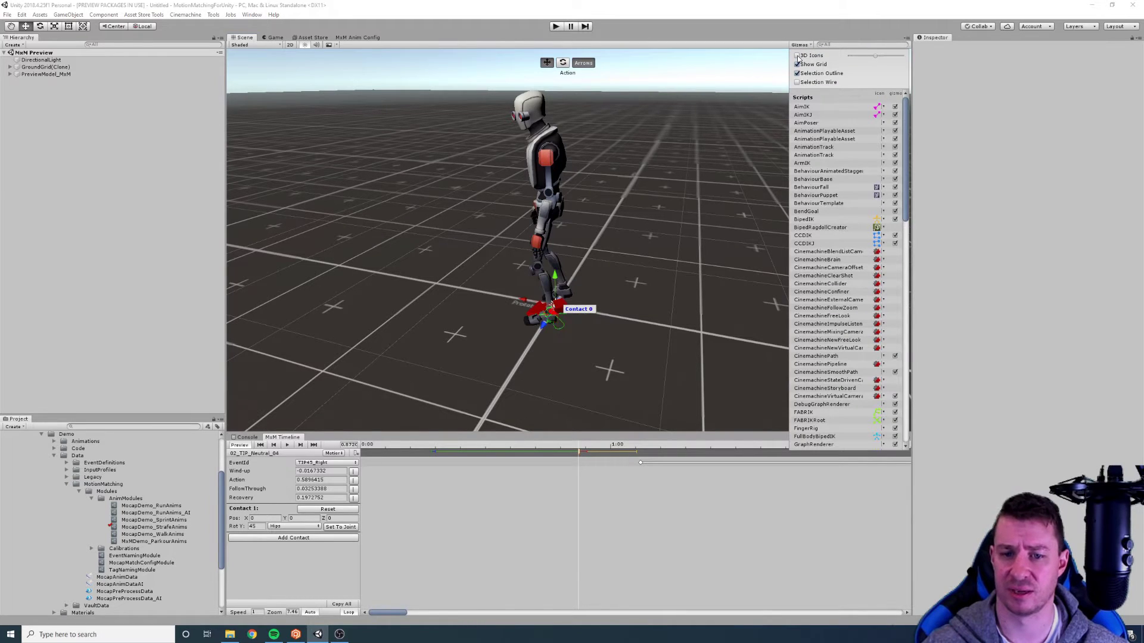
pyautogui.press('w')
pyautogui.moveTo(616, 295)
pyautogui.mouseDown(button='right')
pyautogui.moveTo(671, 325)
pyautogui.moveTo(620, 314)
pyautogui.mouseUp(button='right')
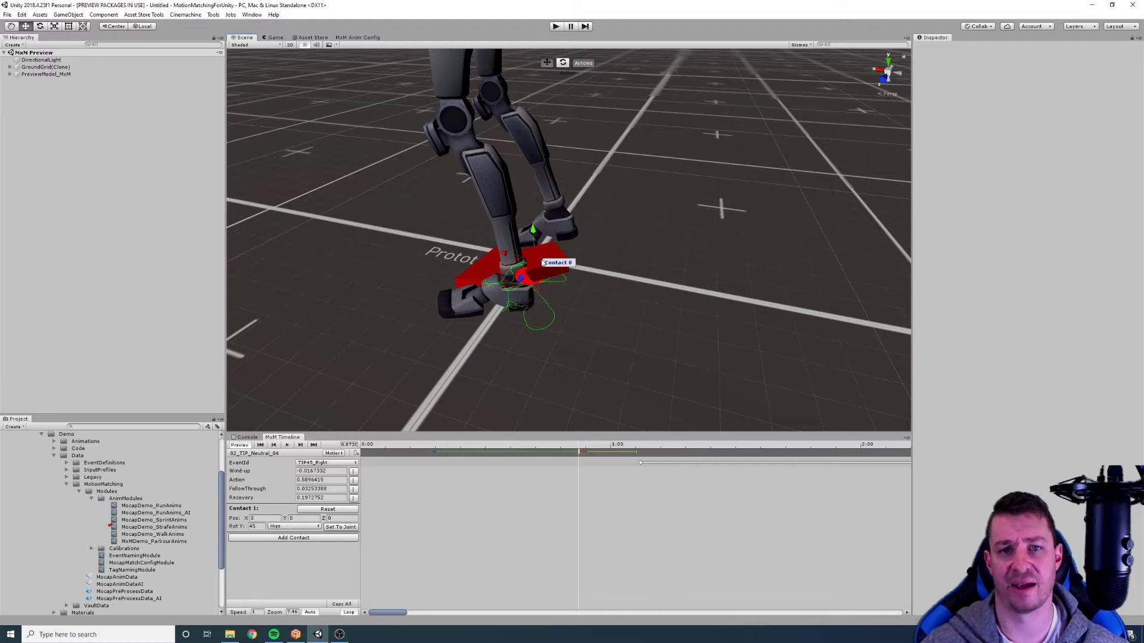
# Check the TIP45_Right contact's Y rotation value and compare it with the preview model seen from behind
pyautogui.click(253, 526)
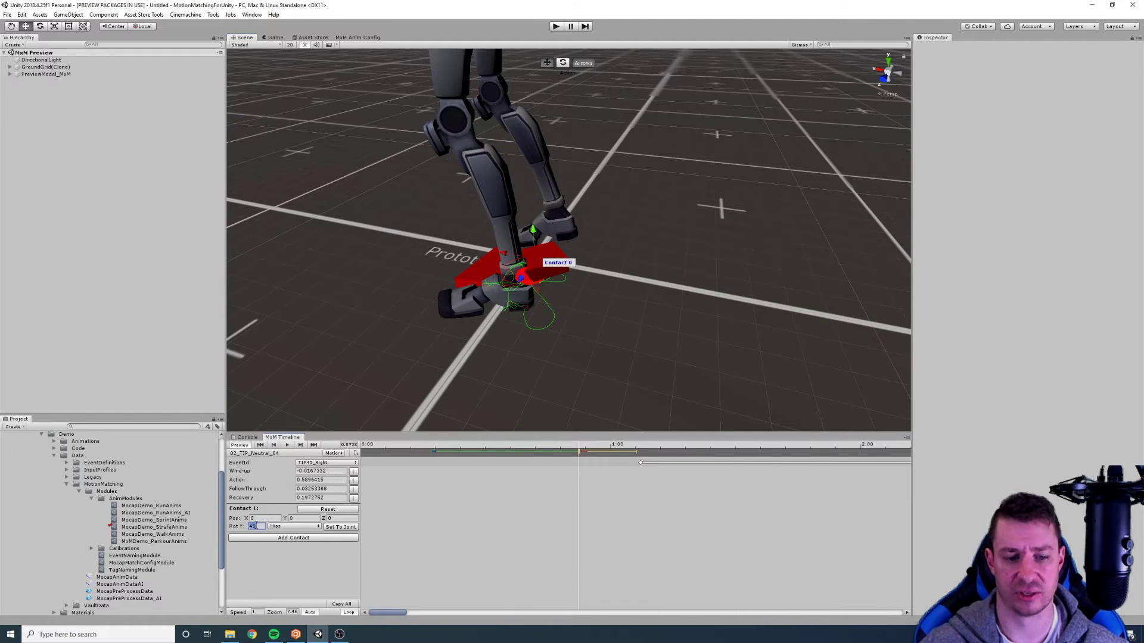
pyautogui.moveTo(614, 253); pyautogui.dragTo(402, 175, button='right')
pyautogui.press('s')
pyautogui.press('d')
pyautogui.press('a')
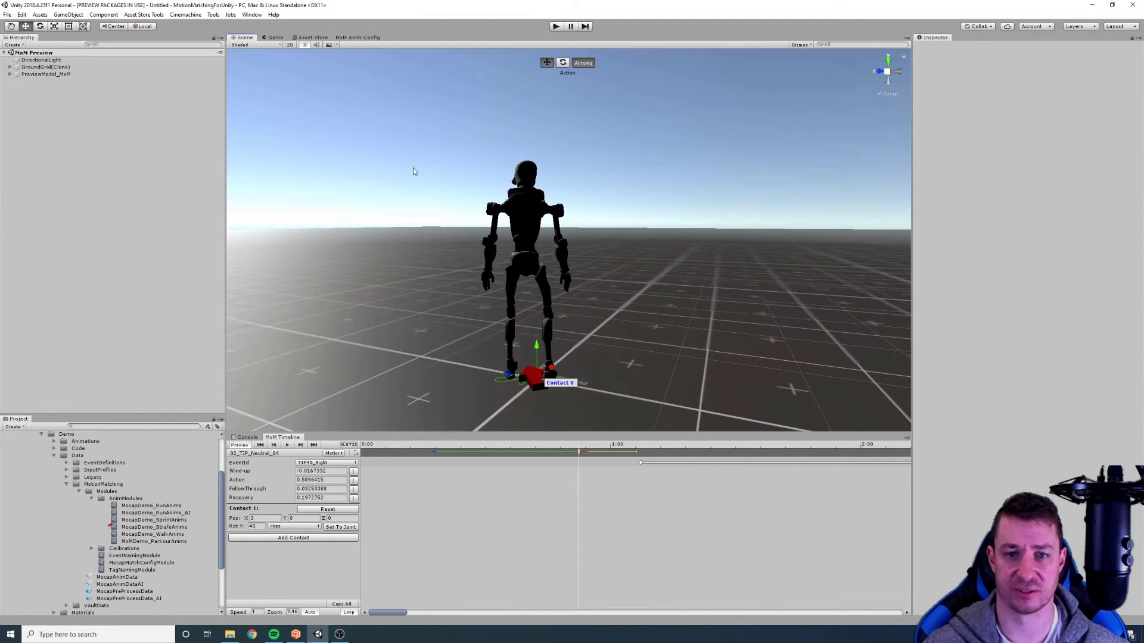
# Select the TIP90_Right event in 02_TIP_Neutral_04 and examine its turn, contact rotation and position on the full timeline
pyautogui.scroll(-3, 565, 470)
pyautogui.moveTo(481, 445); pyautogui.dragTo(761, 446)
pyautogui.click(875, 453)
pyautogui.click(874, 453)
pyautogui.click(874, 453)
pyautogui.moveTo(871, 447)
pyautogui.mouseDown()
pyautogui.moveTo(759, 451)
pyautogui.moveTo(898, 451)
pyautogui.mouseUp()
pyautogui.keyDown('alt'); pyautogui.moveTo(635, 339); pyautogui.dragTo(784, 356); pyautogui.keyUp('alt')
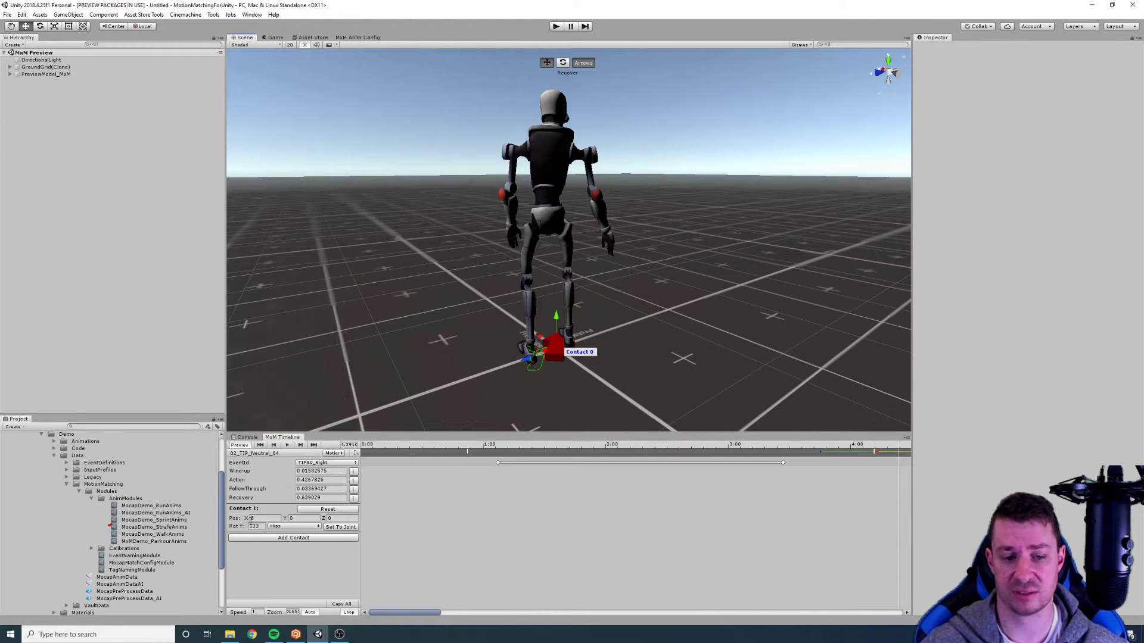
pyautogui.scroll(-5, 634, 492)
pyautogui.scroll(-5, 634, 492)
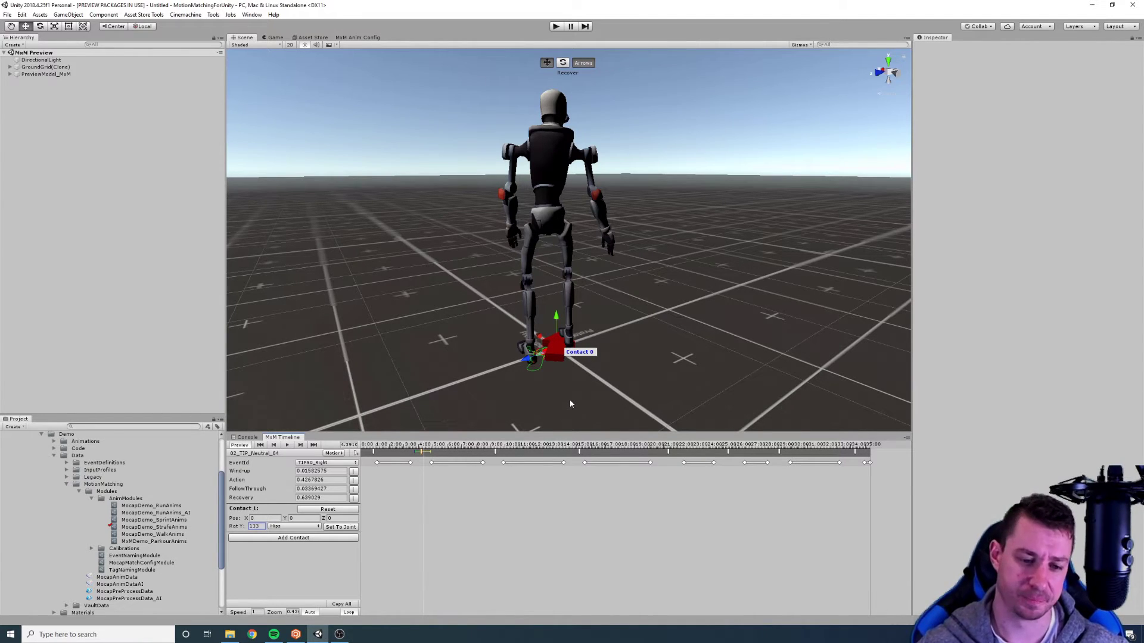
pyautogui.click(414, 497)
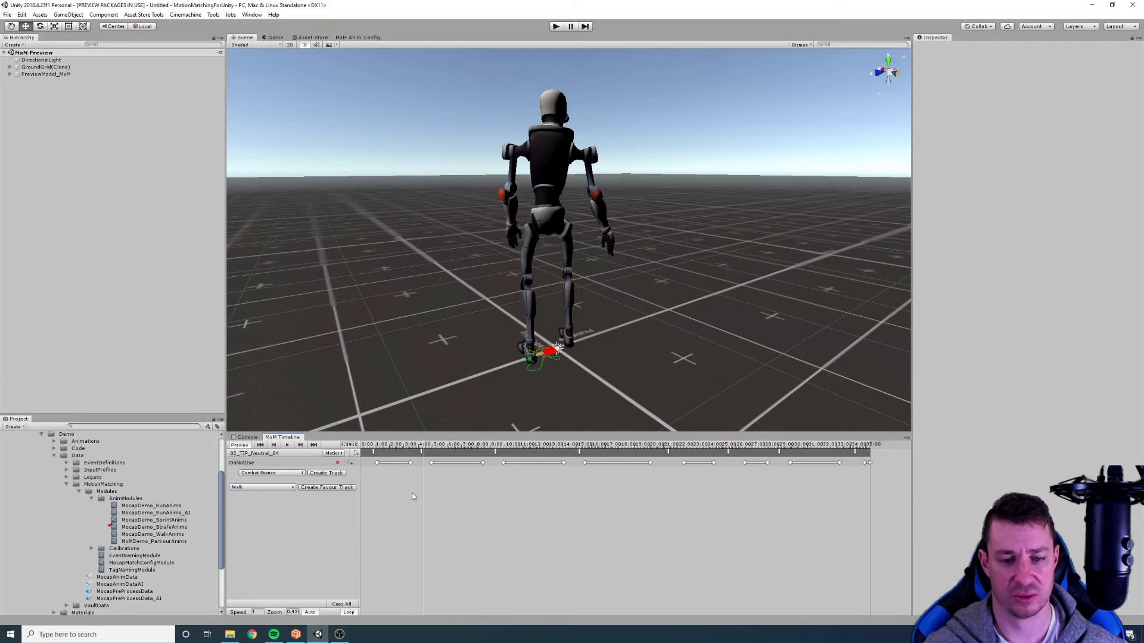
pyautogui.click(421, 453)
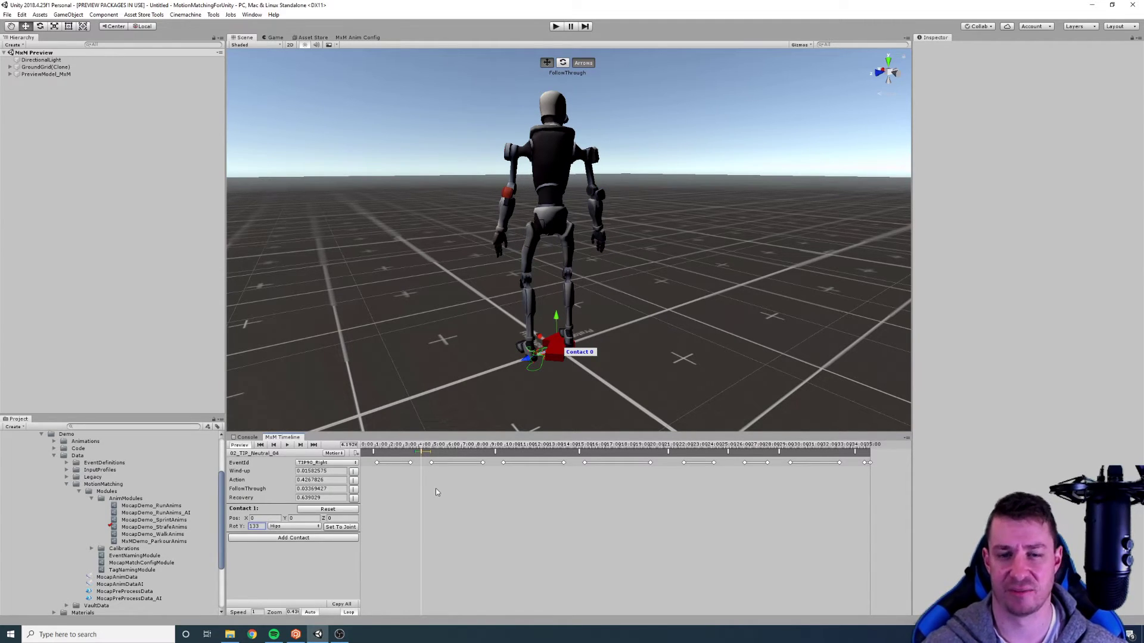
# End the animation preview, bring the demo scene's character into view and deselect the timeline event
pyautogui.click(240, 445)
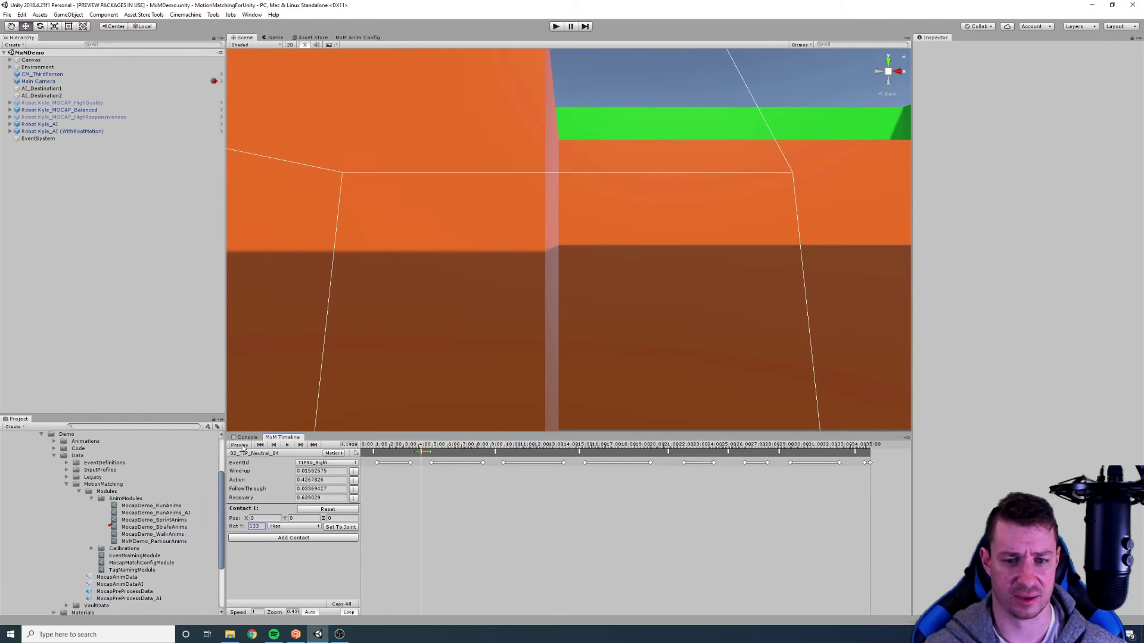
pyautogui.keyDown('alt'); pyautogui.moveTo(536, 294); pyautogui.dragTo(566, 431); pyautogui.keyUp('alt')
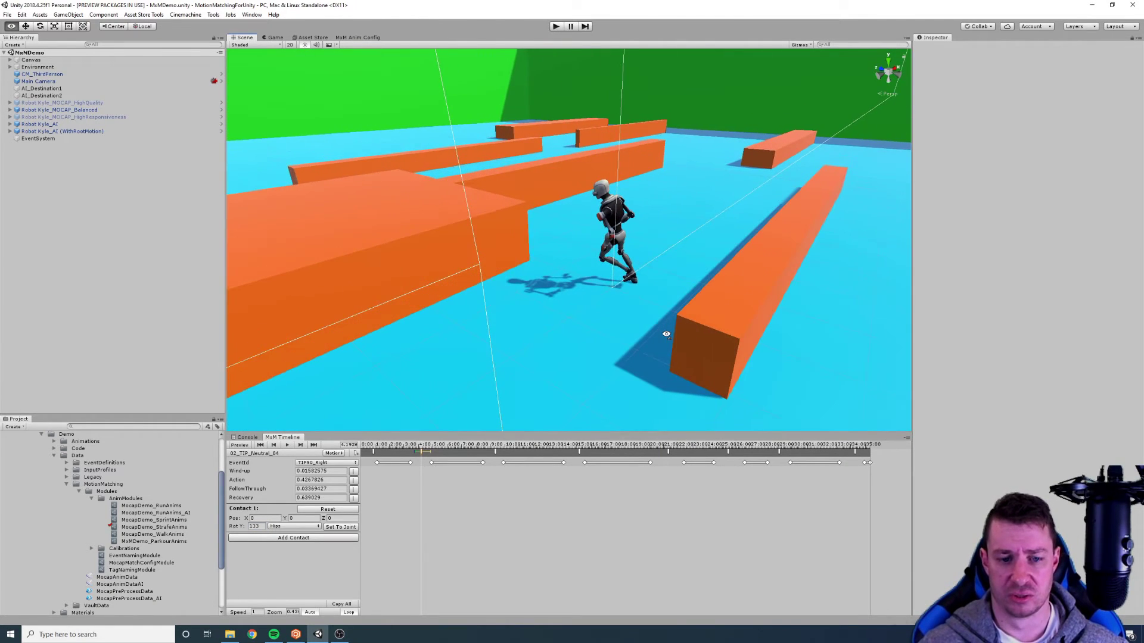
pyautogui.click(512, 563)
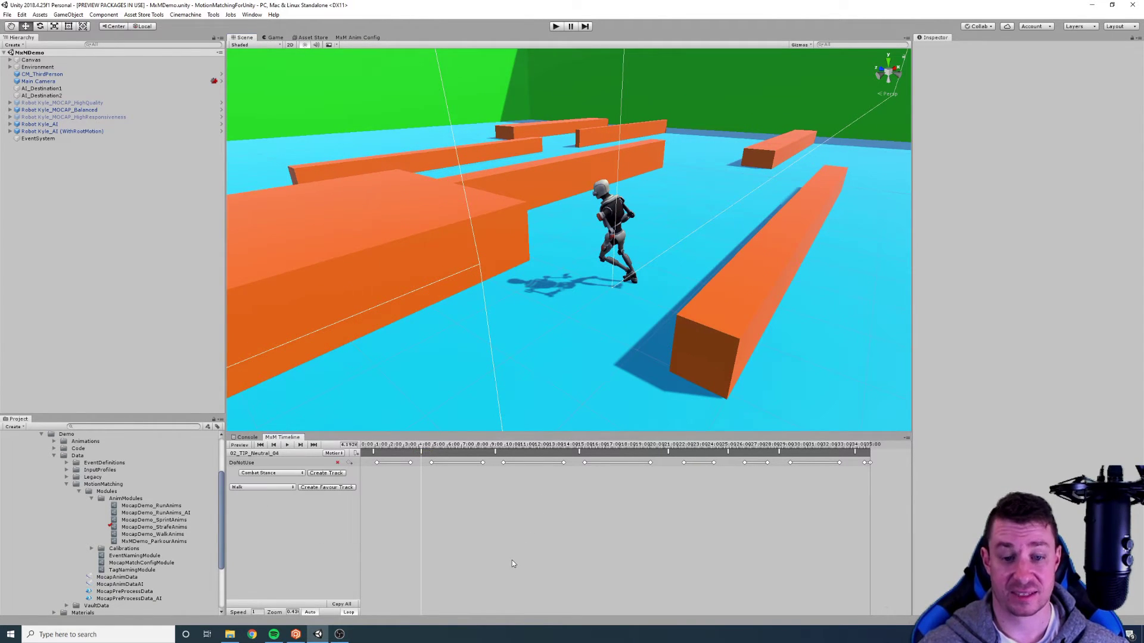
# Check out the MocapAnimData asset and collapse its general information, leaving the Calibration Sets expanded
pyautogui.click(128, 579)
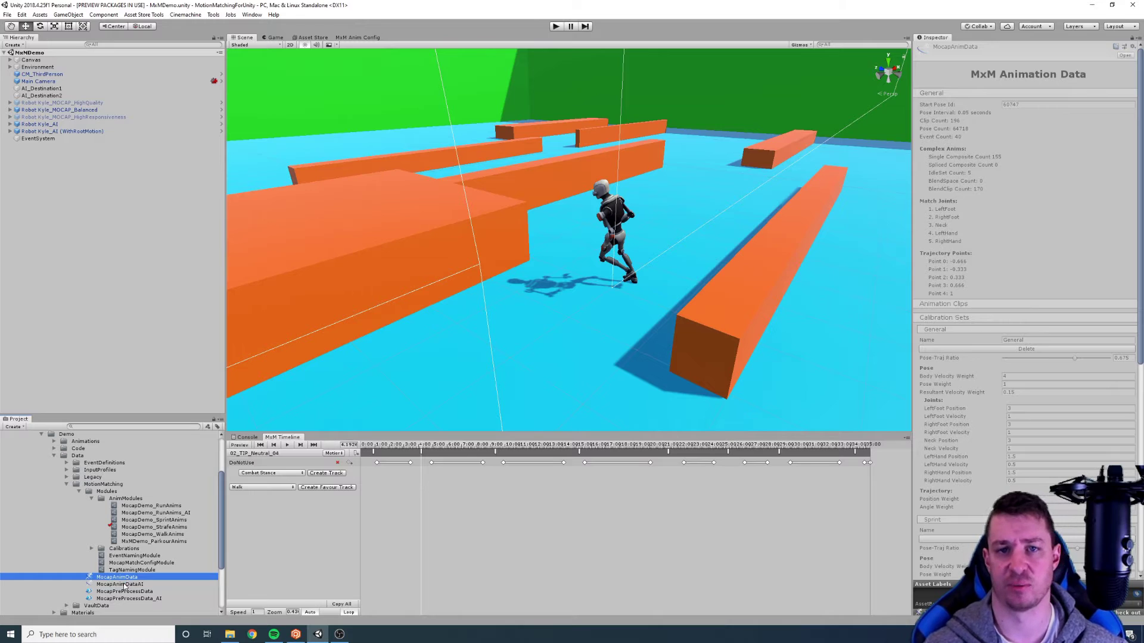
pyautogui.click(1127, 616)
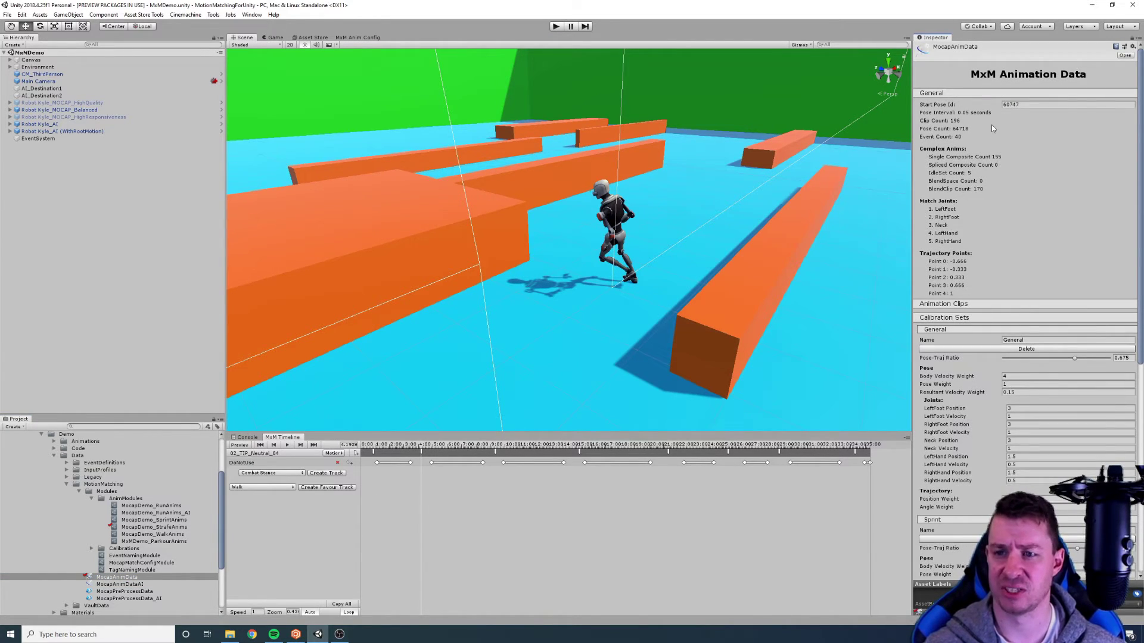
pyautogui.click(985, 94)
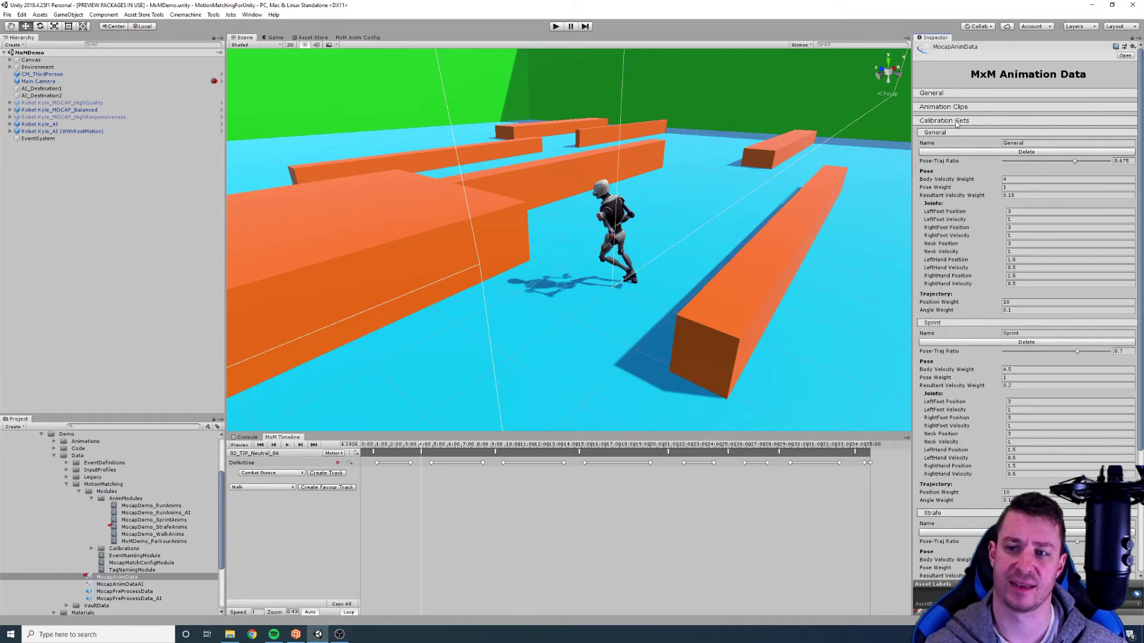
pyautogui.click(956, 121)
pyautogui.click(956, 121)
# Examine the foot and hand position and velocity weights in MocapAnimData's General calibration set
pyautogui.click(1009, 212)
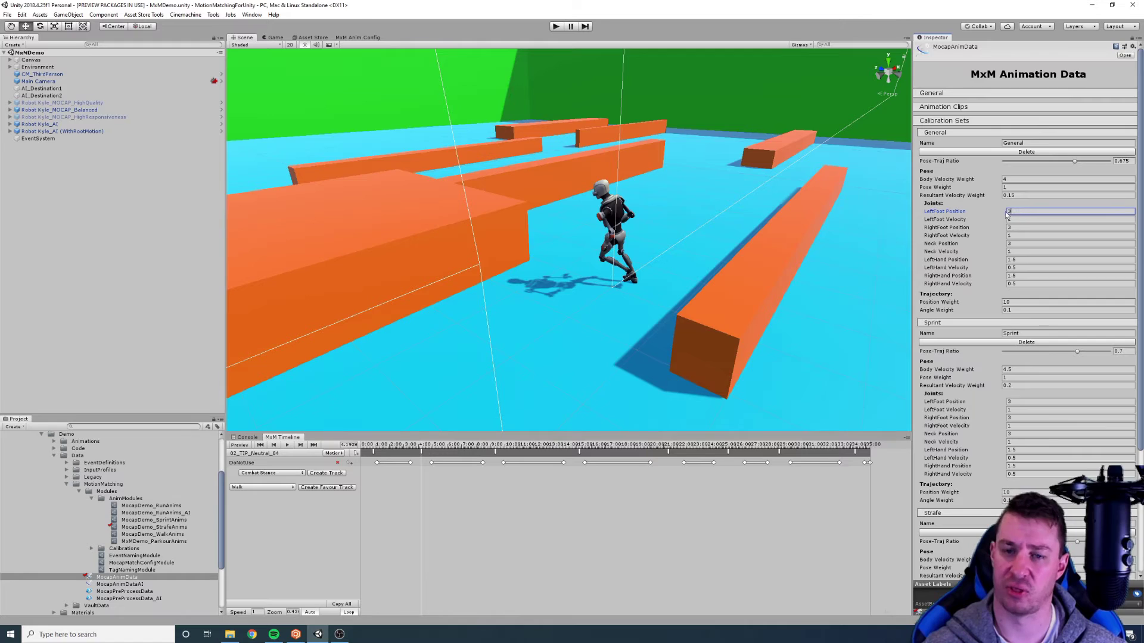
pyautogui.click(1033, 221)
pyautogui.press('Tab')
pyautogui.click(1015, 283)
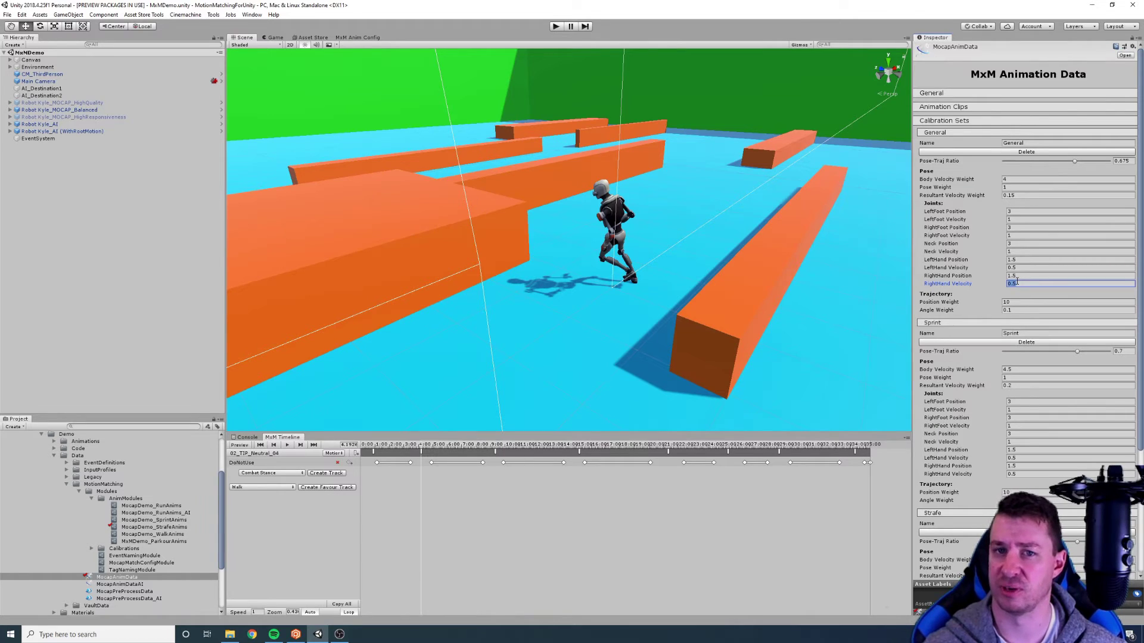
pyautogui.click(1020, 276)
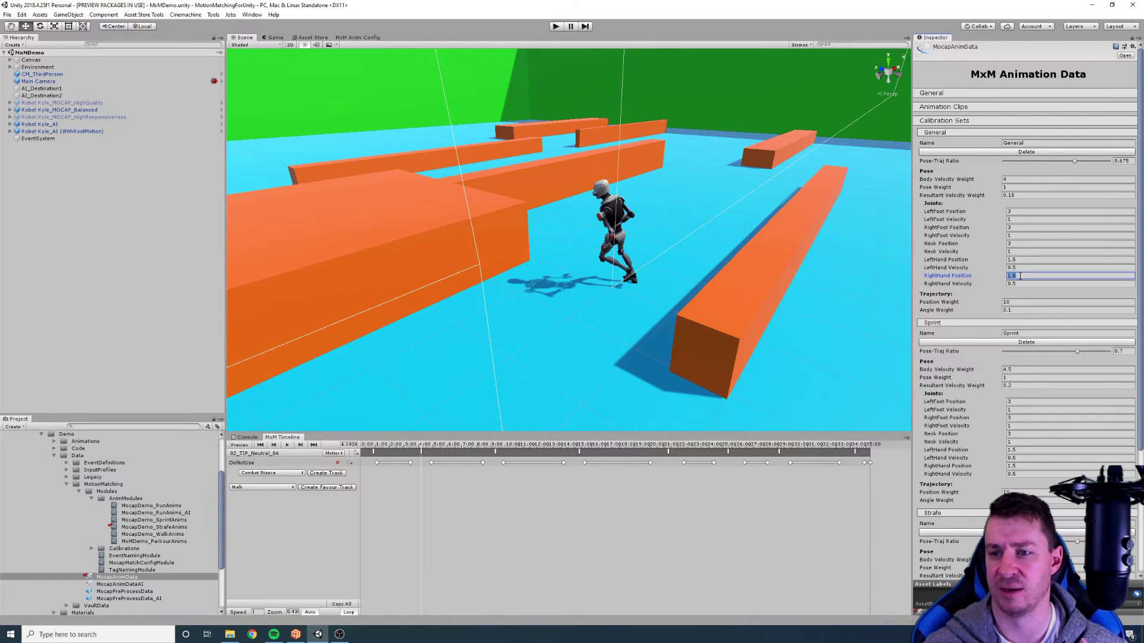
# Try a RightFoot Position weight of 5 in MocapAnimData's General calibration set and restore it to 3
pyautogui.click(1023, 228)
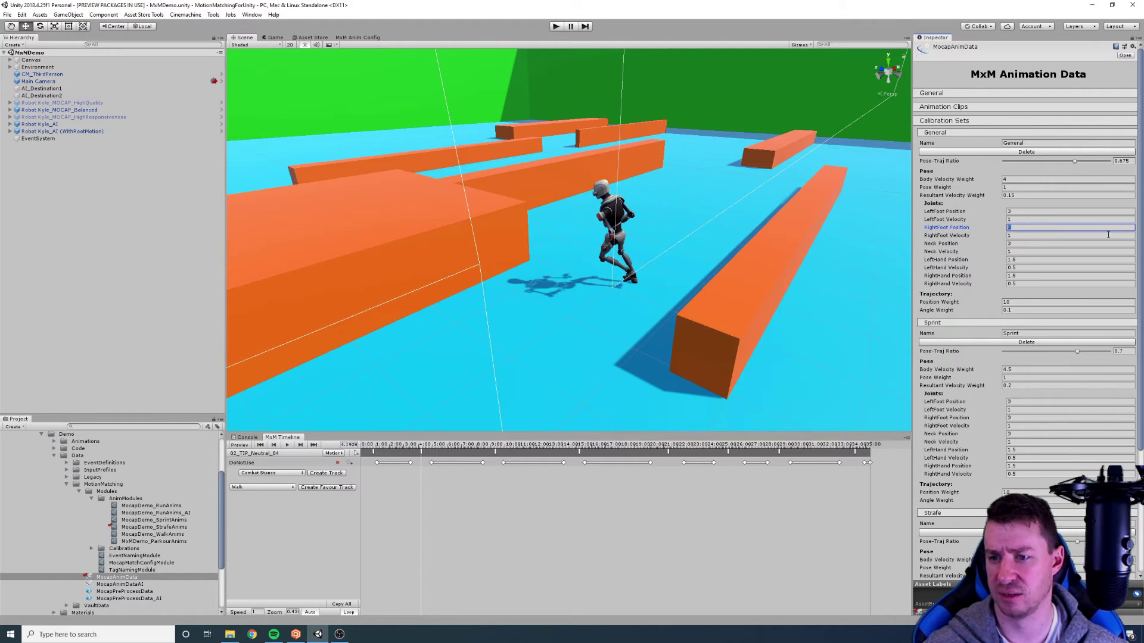
pyautogui.write('5')
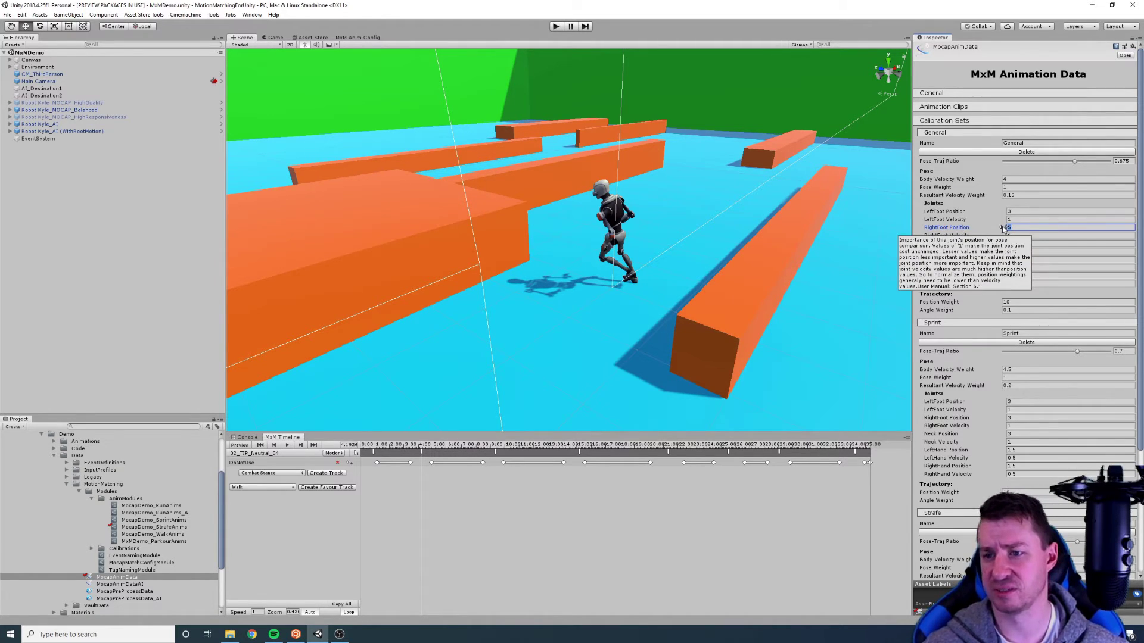
pyautogui.write('3')
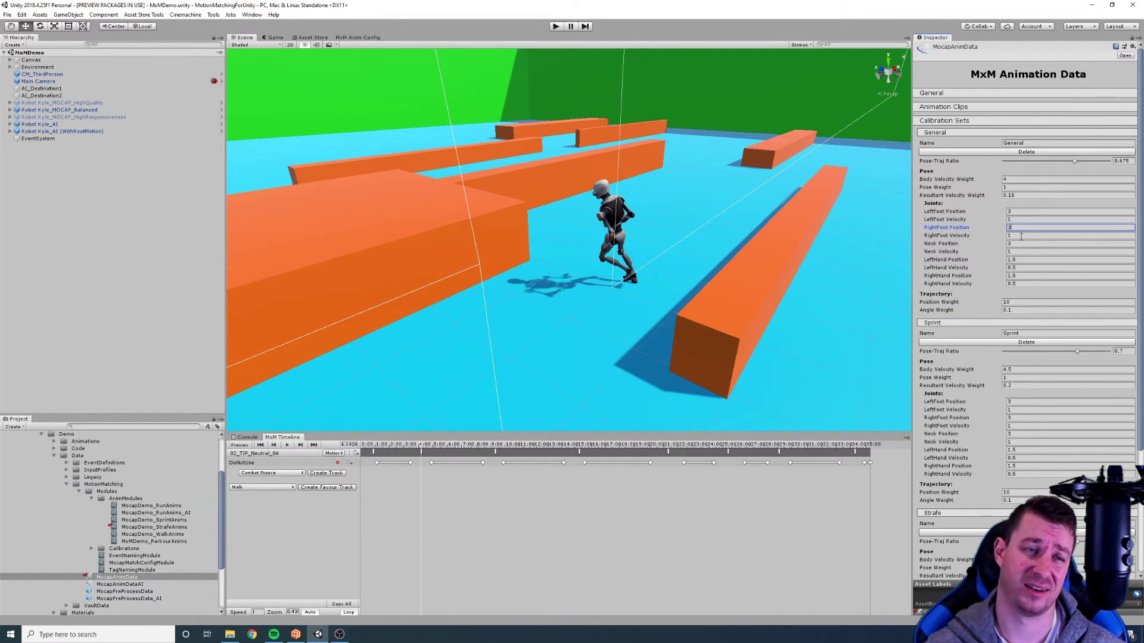
pyautogui.click(1018, 220)
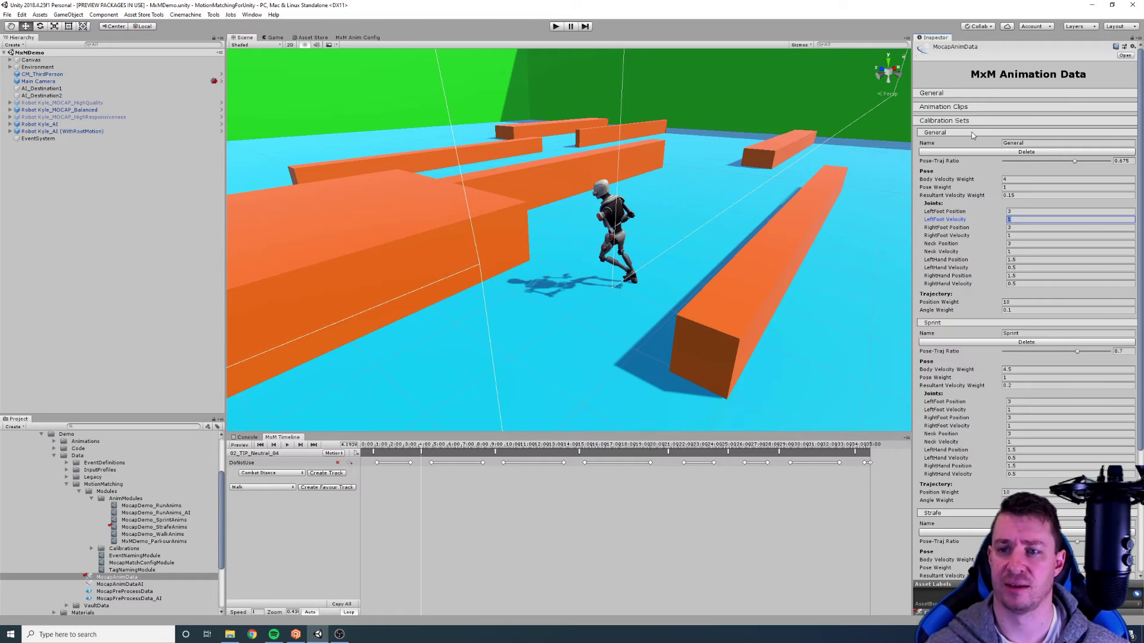
# Collapse the General, Sprint and Strafe calibrations of MocapAnimData along with the Calibration Sets section
pyautogui.click(953, 120)
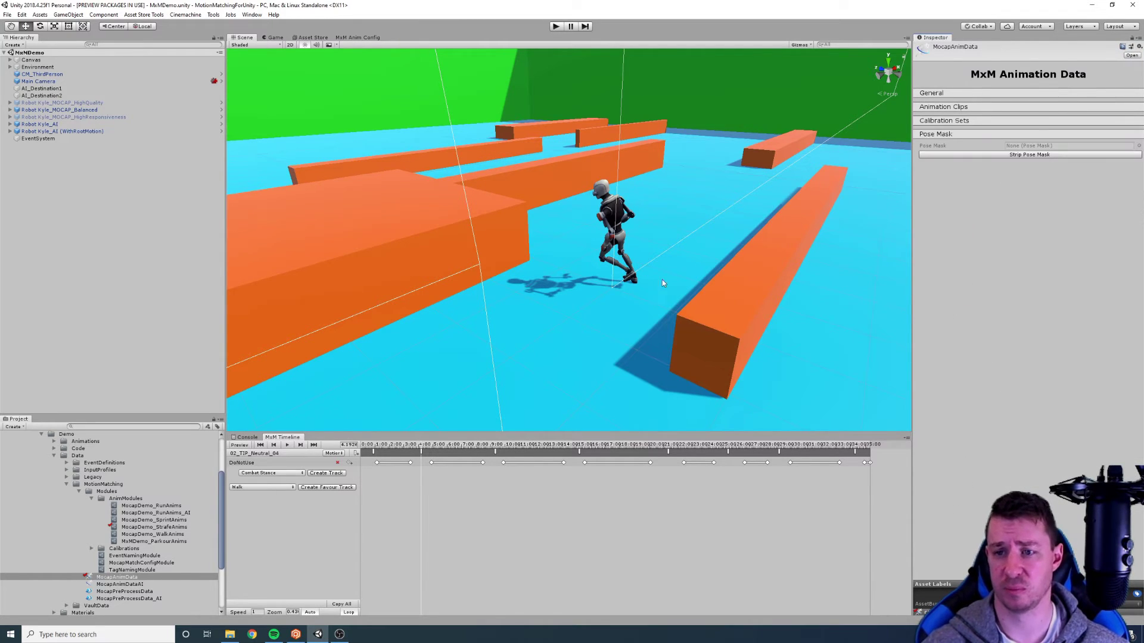
pyautogui.click(947, 121)
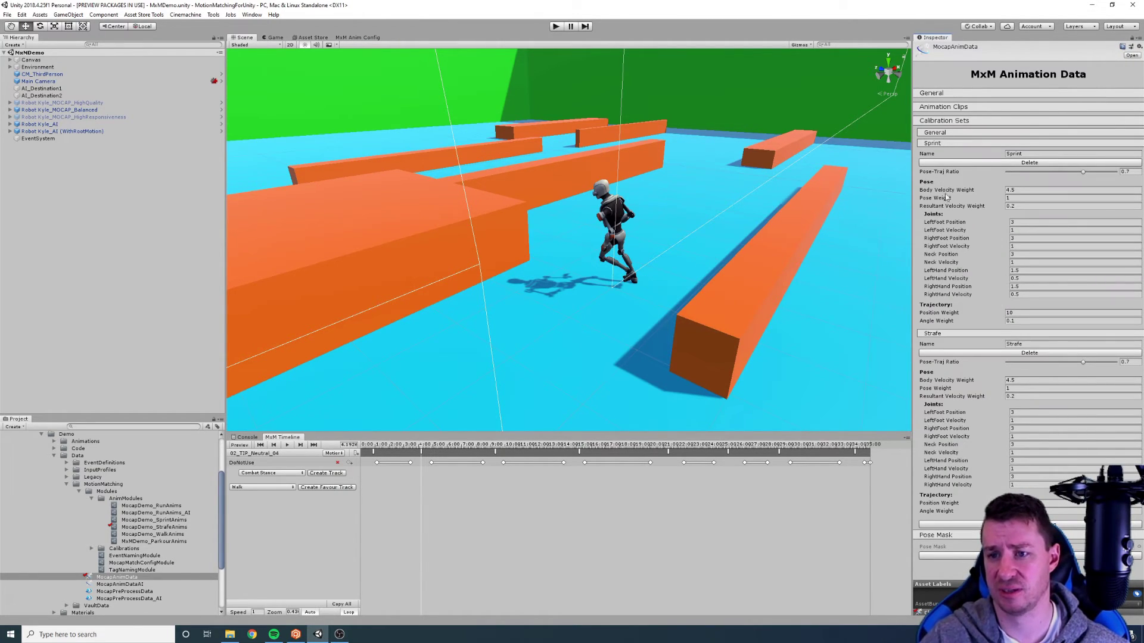
pyautogui.click(939, 144)
pyautogui.click(945, 156)
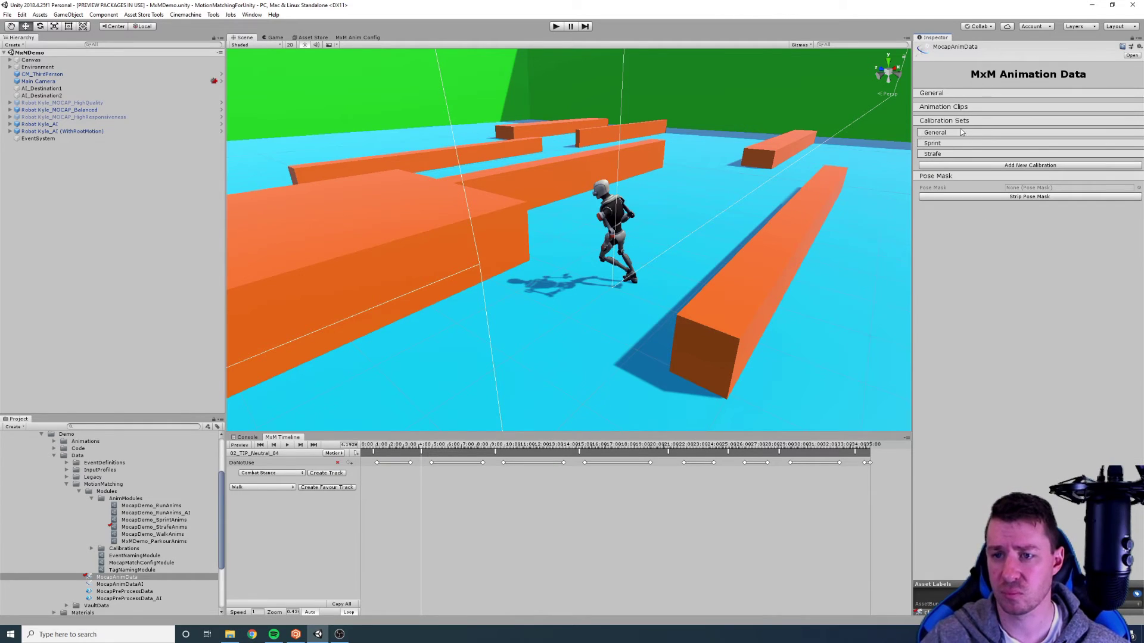
pyautogui.click(1012, 120)
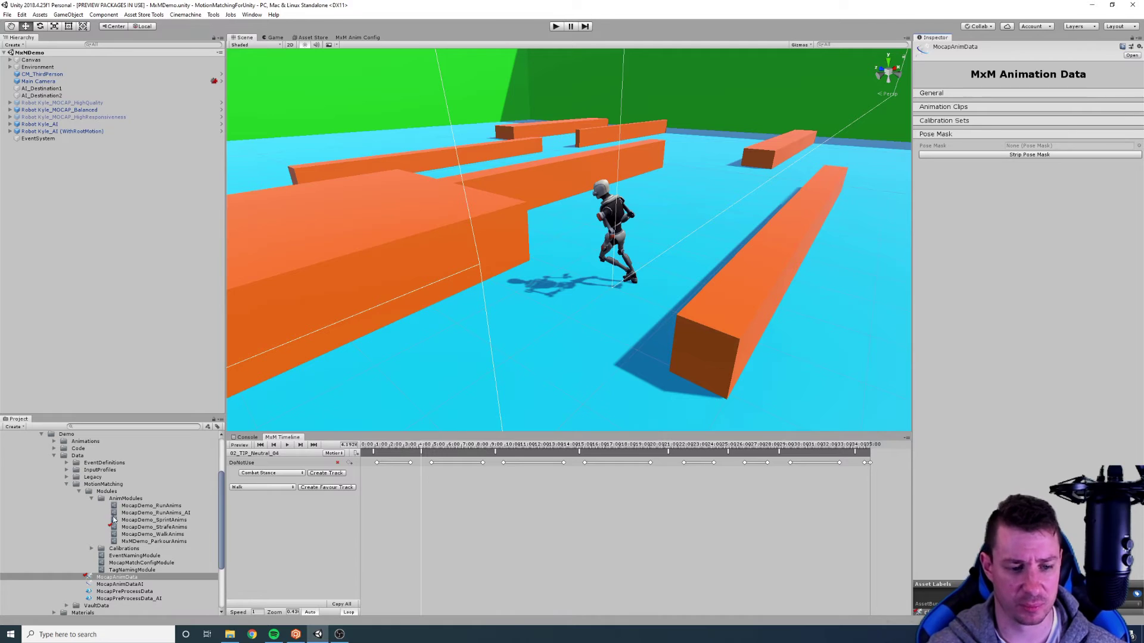
# Expand the Calibrations folder in Modules, collapsing AnimModules, and check out MxMCalibrationModule_Balanced
pyautogui.click(92, 499)
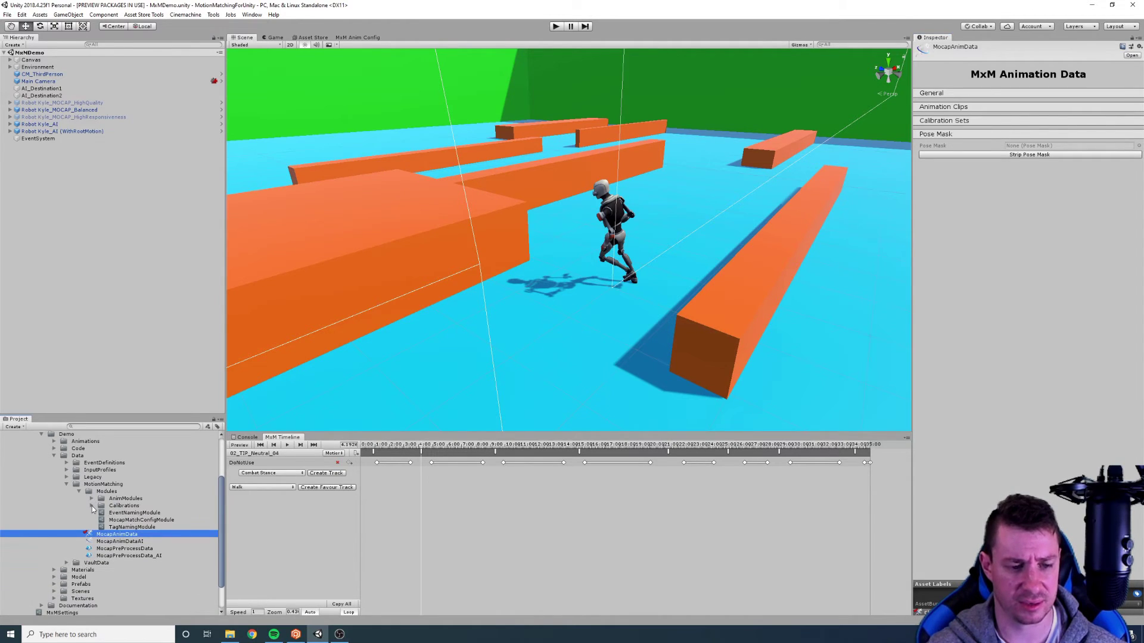
pyautogui.doubleClick(110, 507)
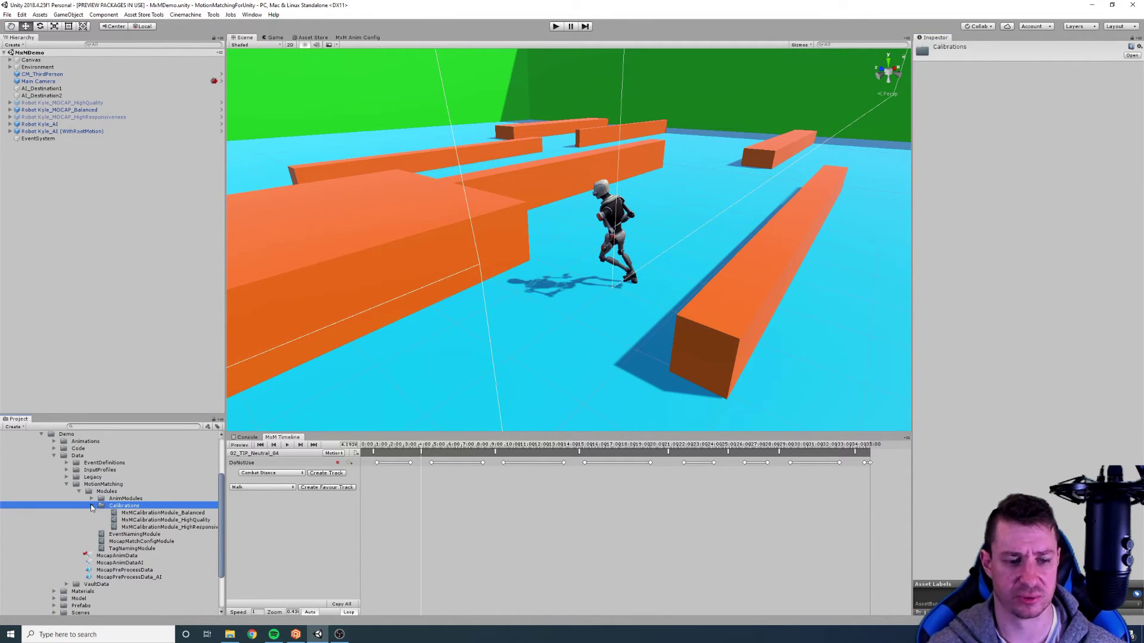
pyautogui.click(138, 514)
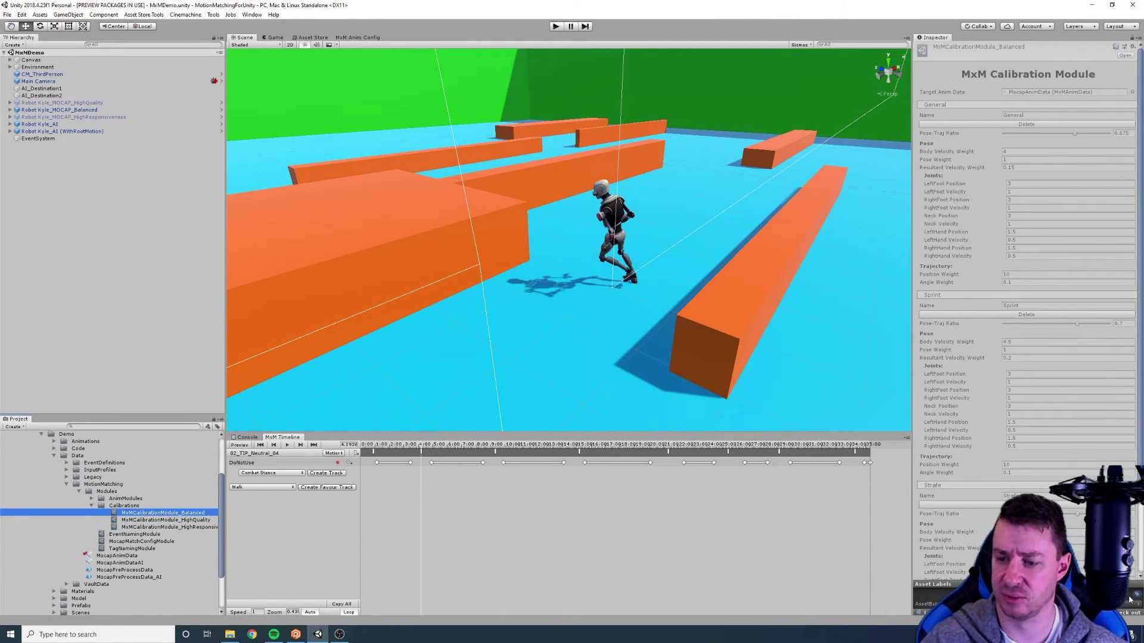
pyautogui.click(1128, 616)
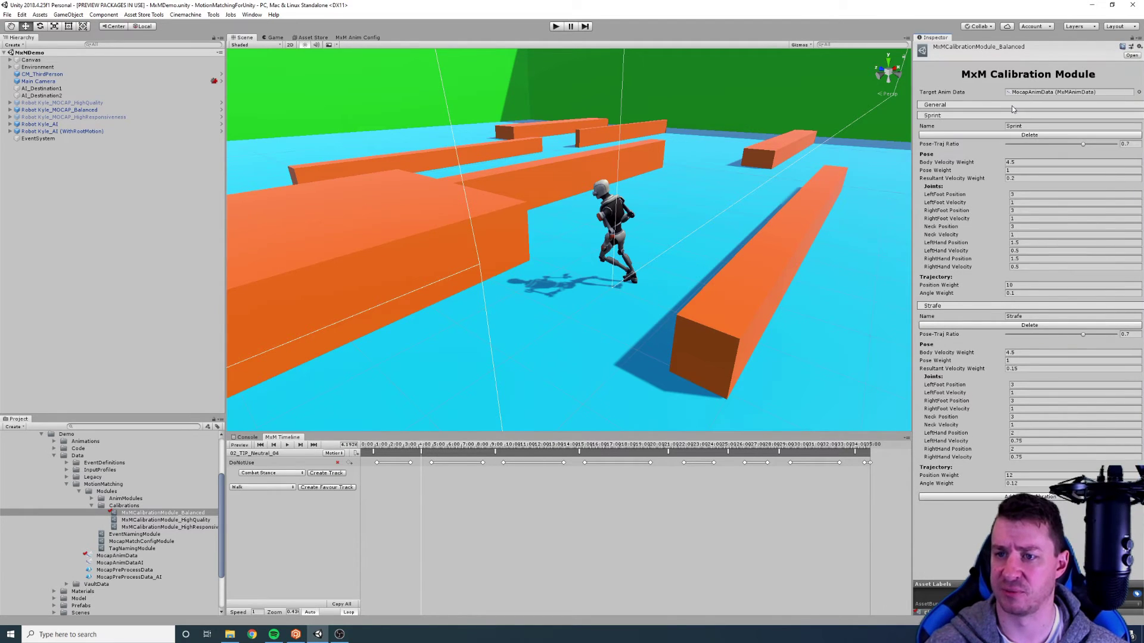
# Try a LeftFoot Velocity weight of 5 in the balanced module's General calibration and restore it to 1
pyautogui.click(1018, 193)
pyautogui.doubleClick(1017, 192)
pyautogui.write('5')
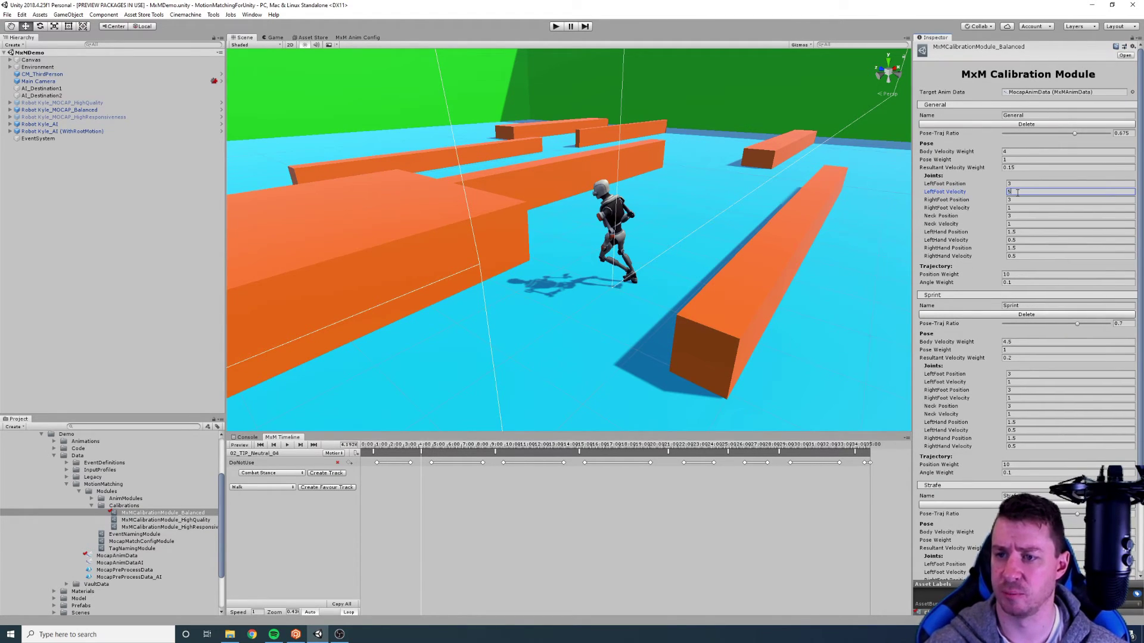
pyautogui.press('BackSpace')
pyautogui.write('1')
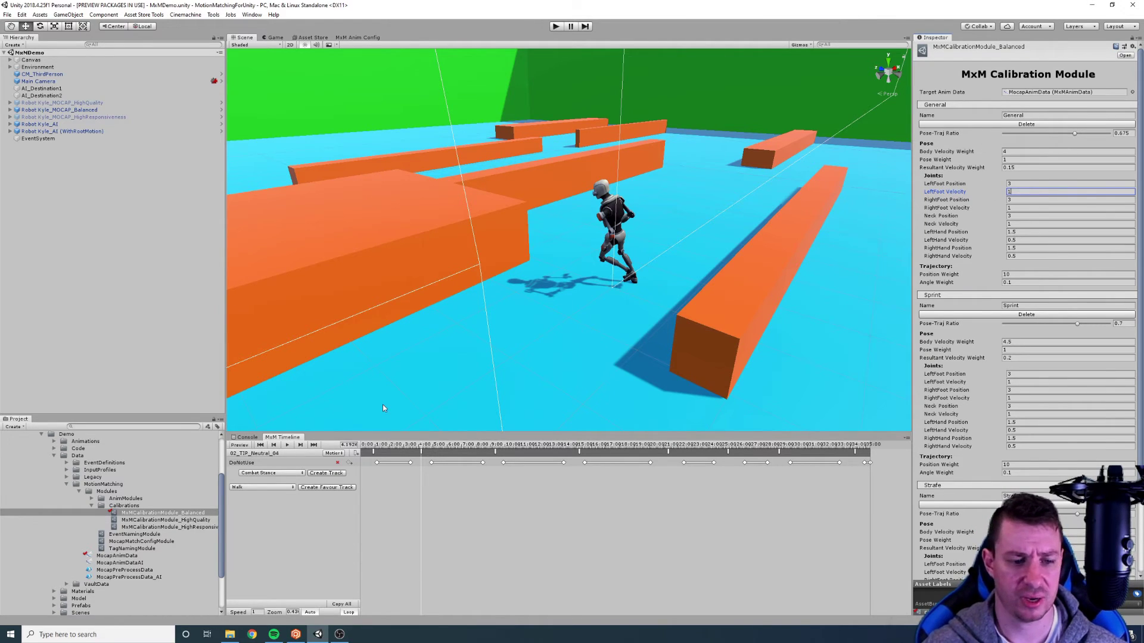
# Create an MxMCalibrationModule asset in the Calibrations folder, keeping its default name
pyautogui.rightClick(127, 506)
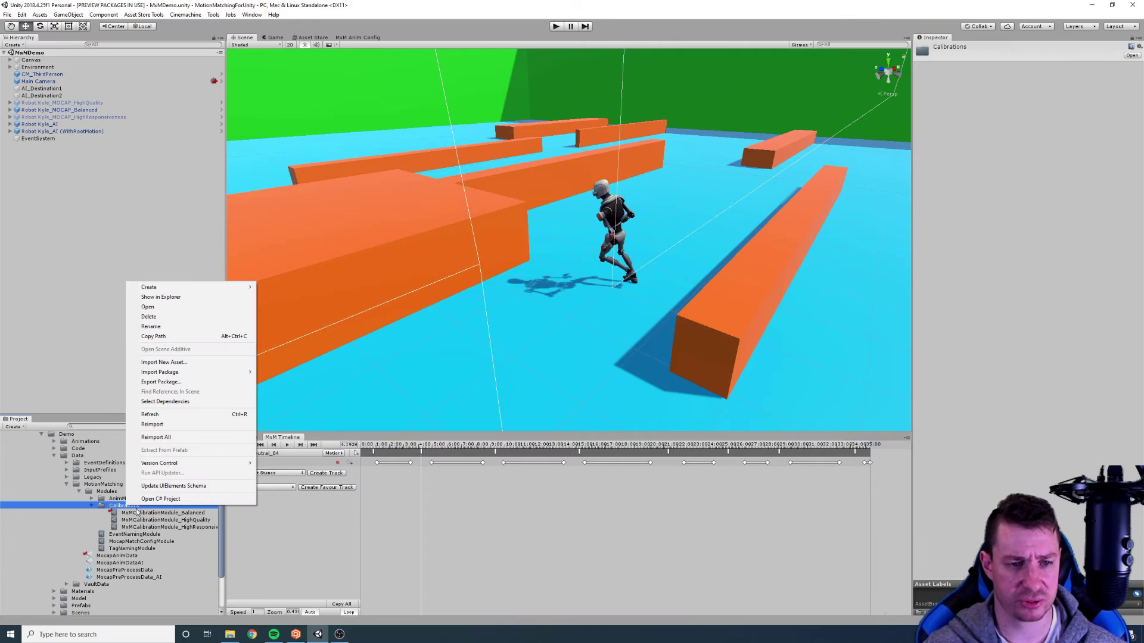
pyautogui.moveTo(182, 288)
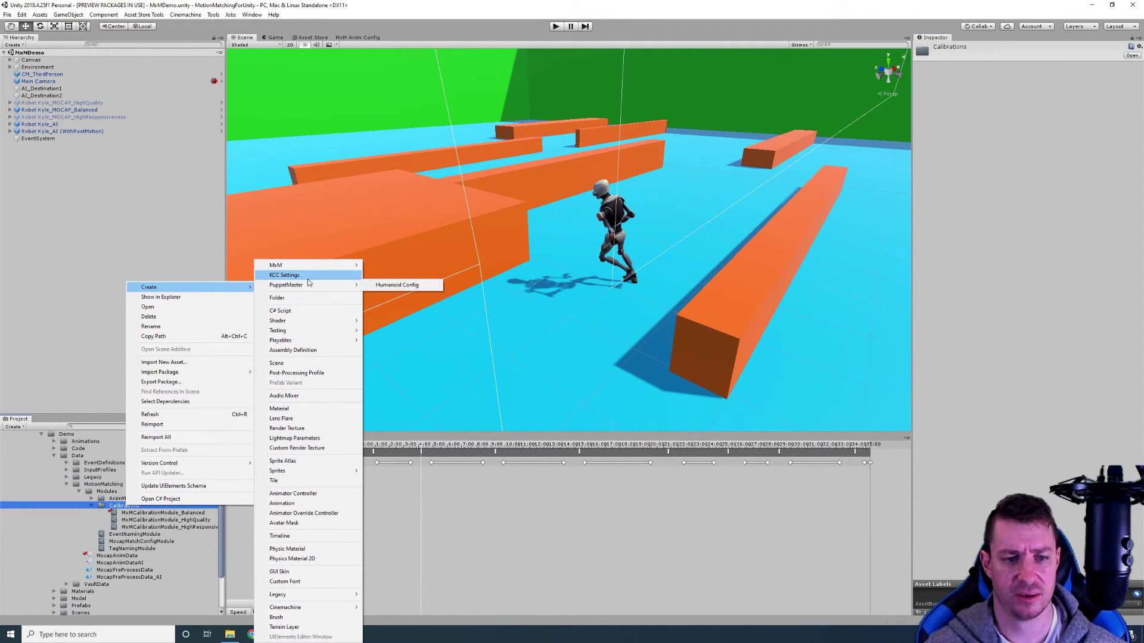
pyautogui.moveTo(307, 268)
pyautogui.moveTo(390, 275)
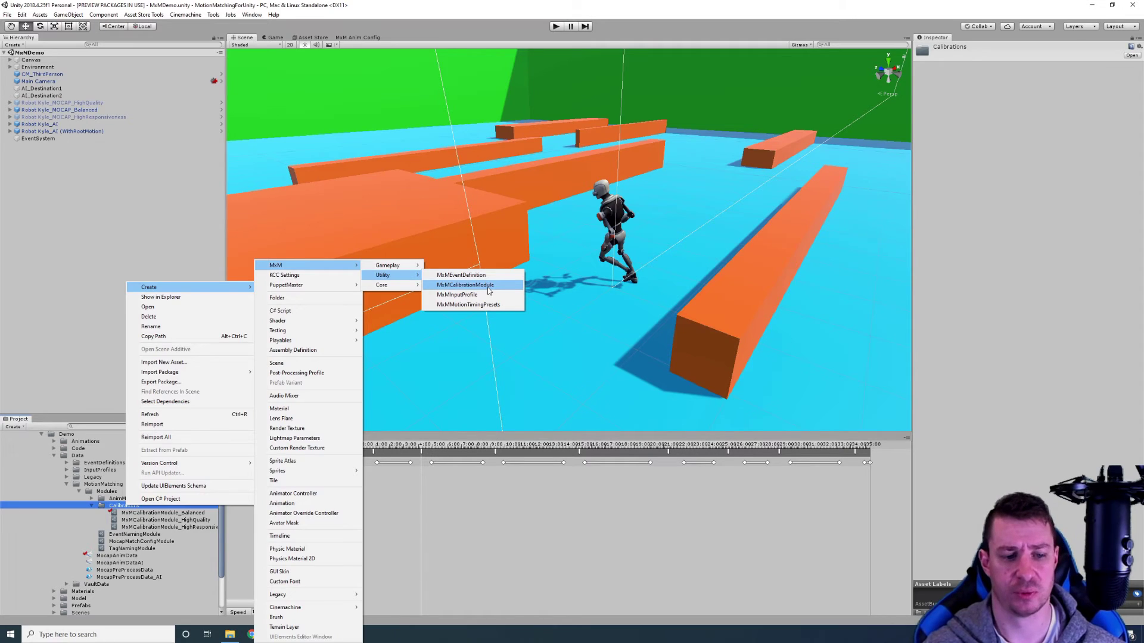
pyautogui.click(465, 286)
pyautogui.press('Return')
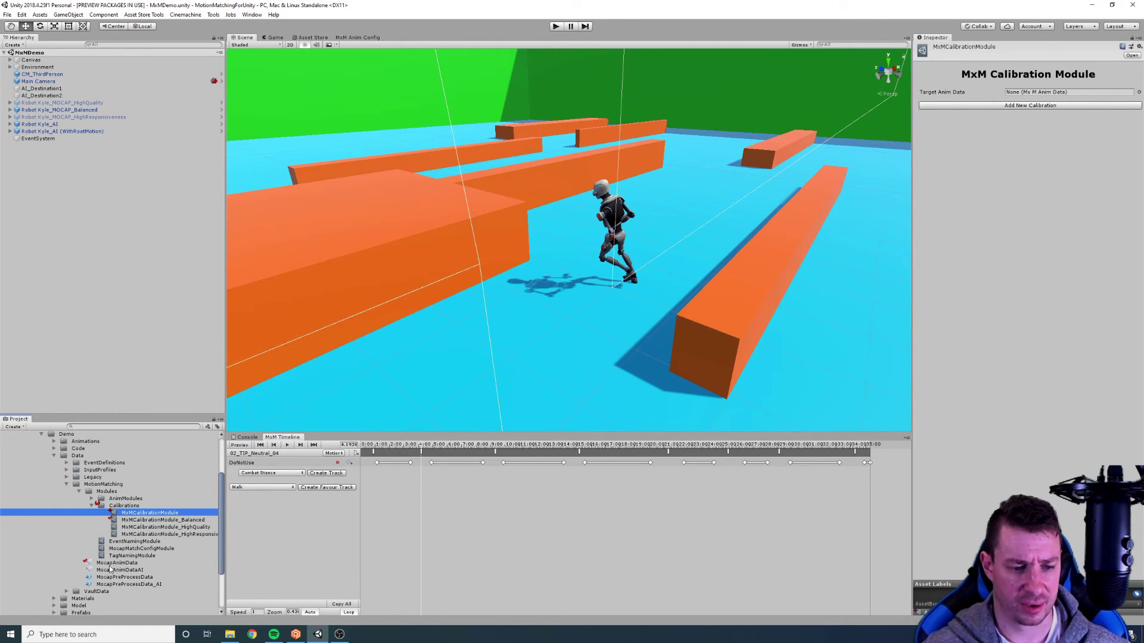
# Assign MocapAnimData as the new calibration module's Target Anim Data, copy over its calibration data, and review the copied calibrations
pyautogui.moveTo(110, 569); pyautogui.dragTo(1057, 90)
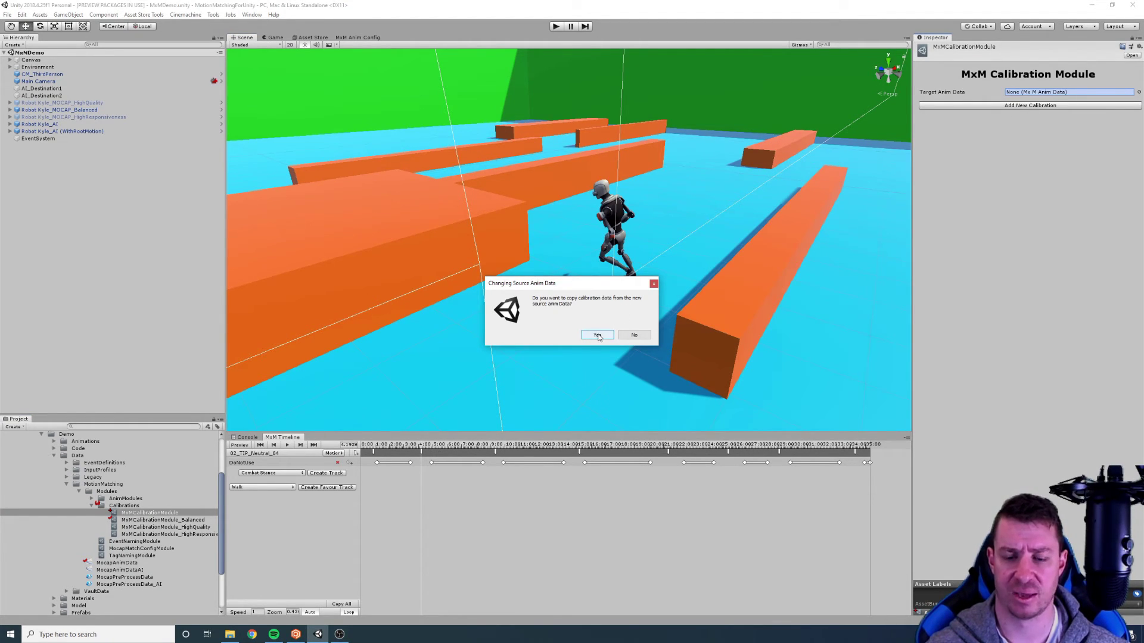
pyautogui.moveTo(573, 284); pyautogui.dragTo(595, 260)
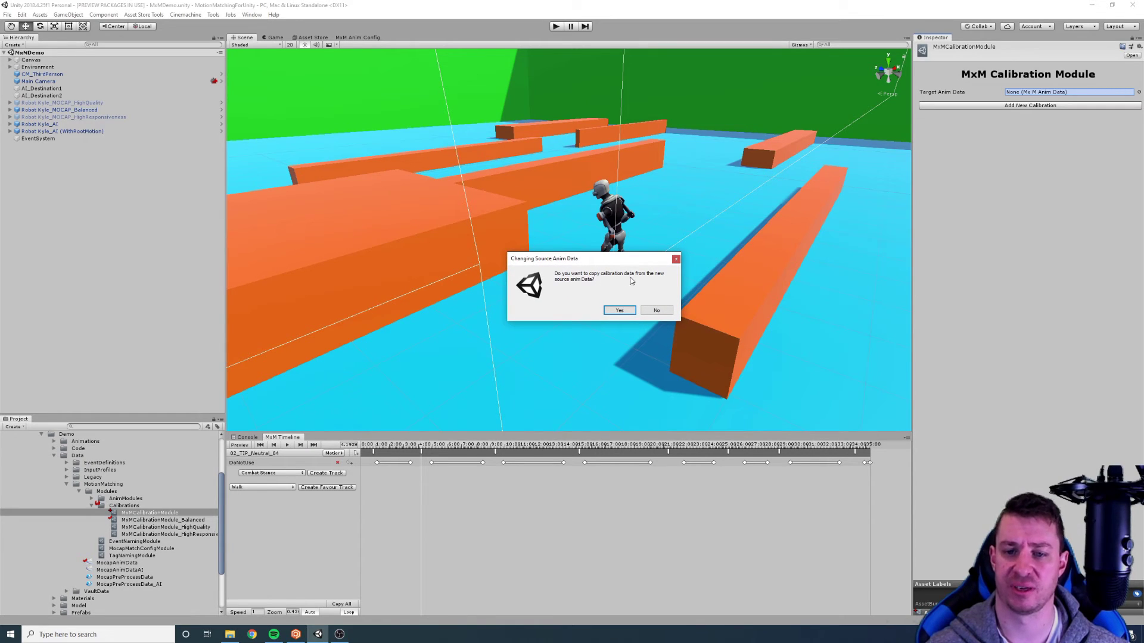
pyautogui.click(619, 310)
pyautogui.click(1031, 93)
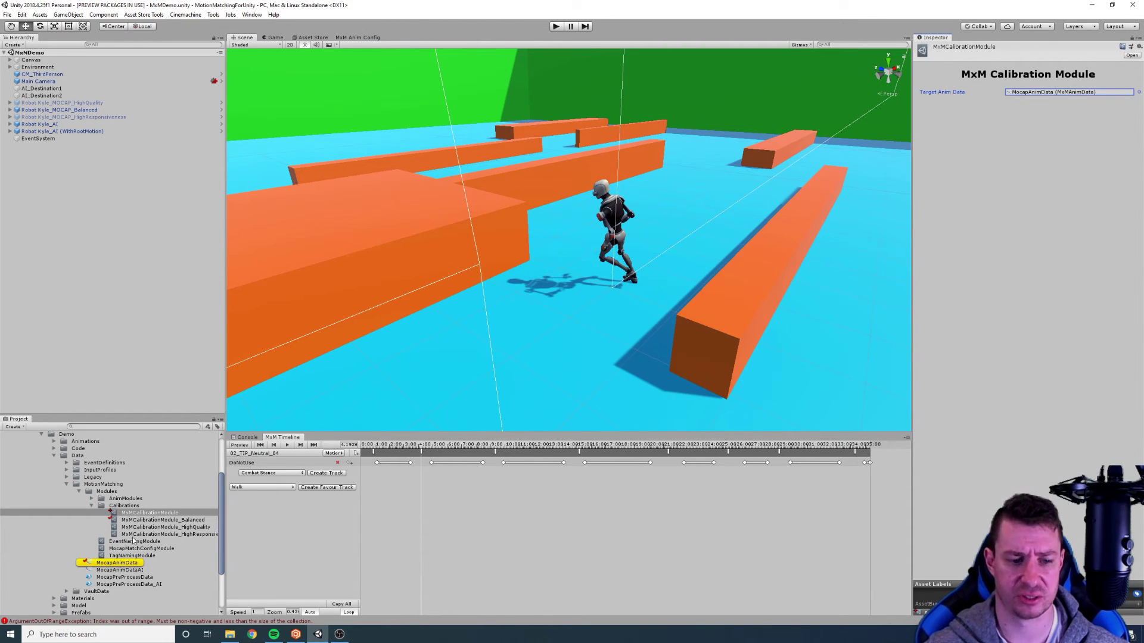
pyautogui.click(142, 521)
pyautogui.click(148, 514)
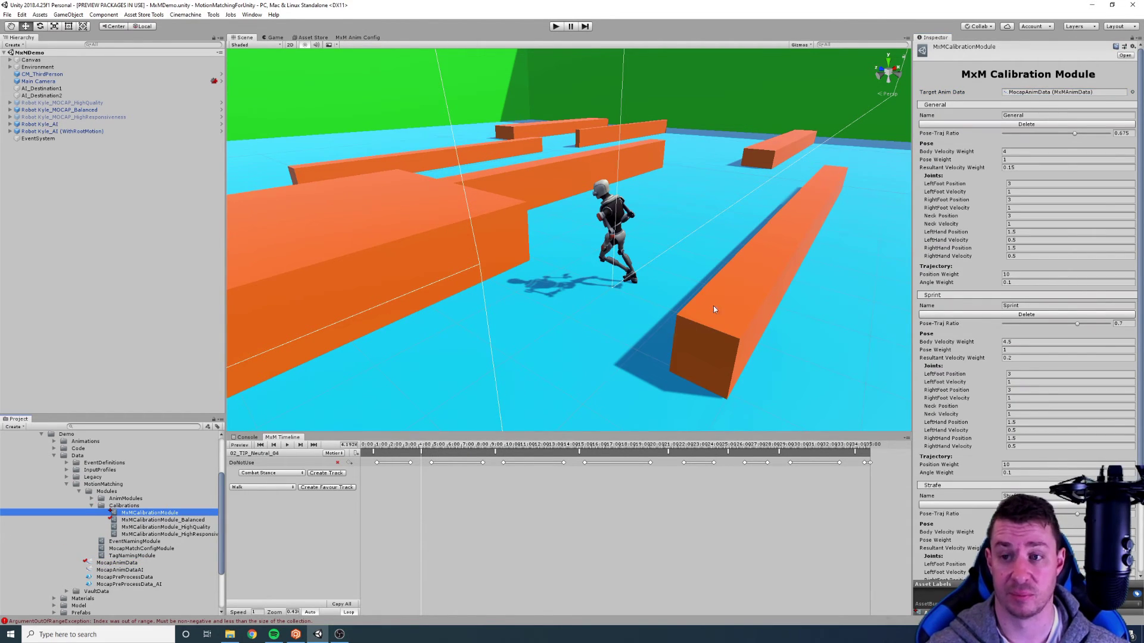
pyautogui.scroll(-3, 1035, 440)
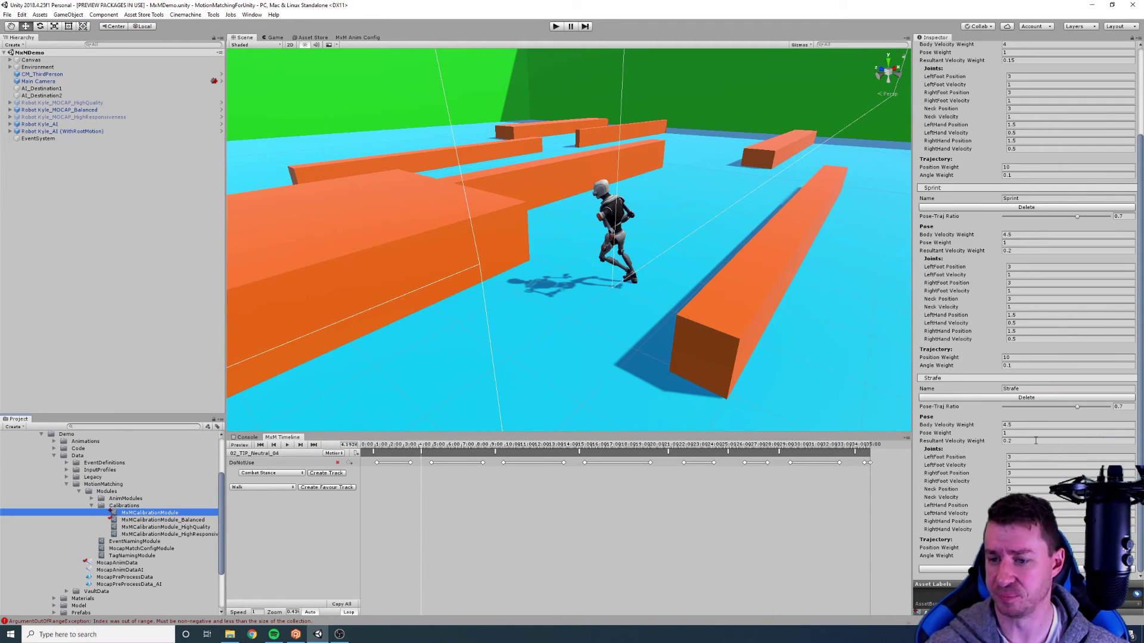
pyautogui.scroll(3, 1033, 238)
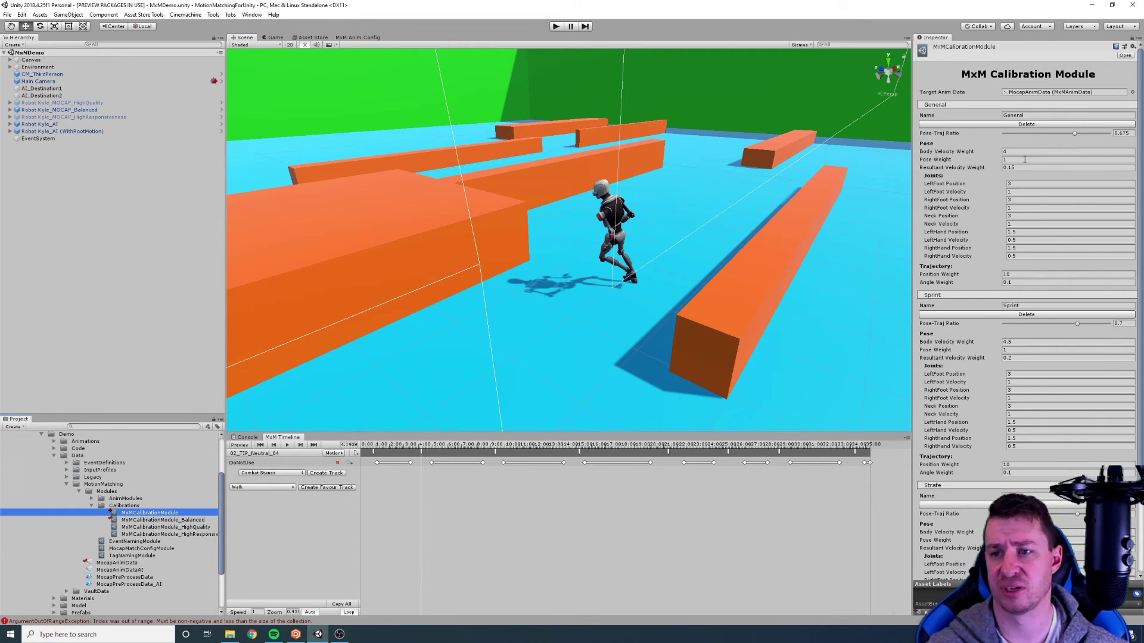
# Delete the Sprint and Strafe calibrations from the new calibration module, leaving only General
pyautogui.click(1049, 314)
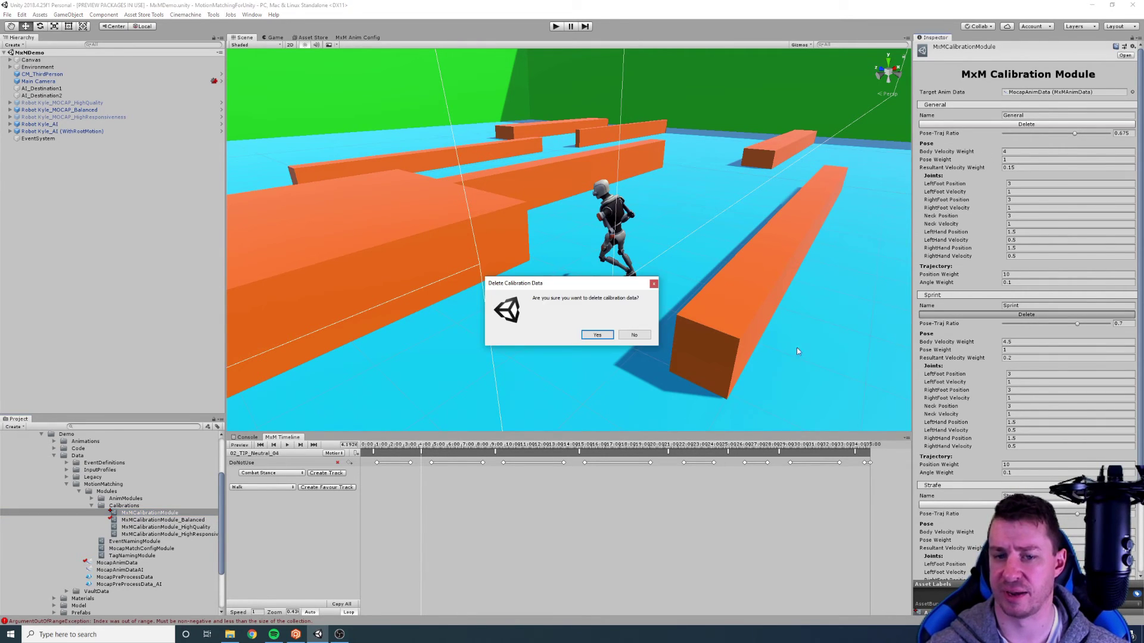
pyautogui.click(597, 335)
pyautogui.click(1041, 315)
pyautogui.click(597, 335)
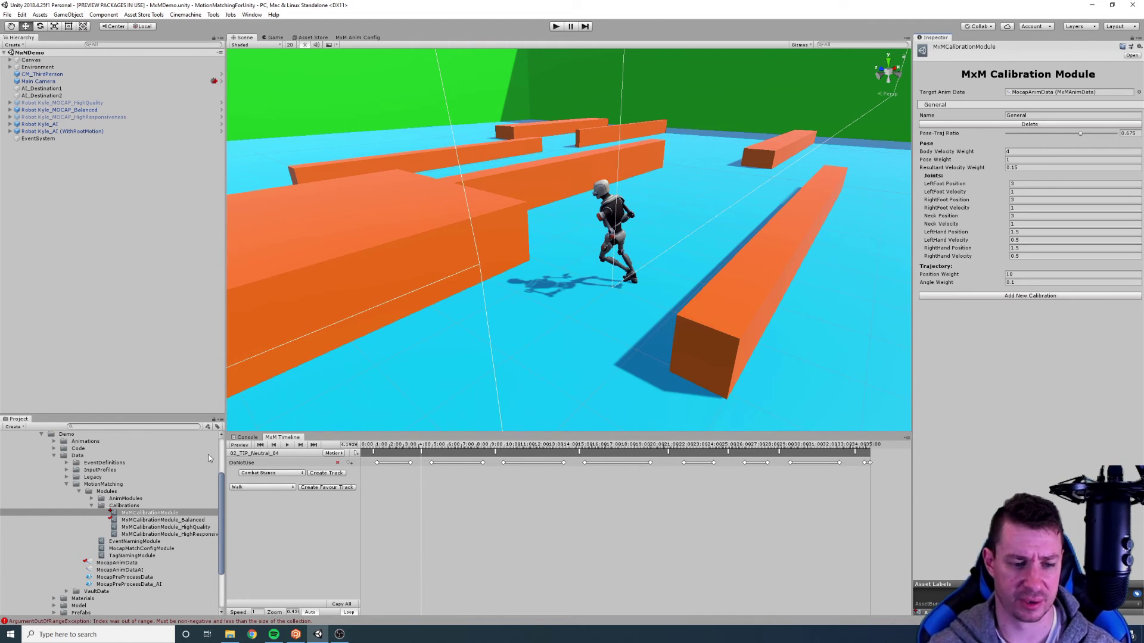
# Delete the new MxMCalibrationModule asset from the Calibrations folder
pyautogui.click(144, 519)
pyautogui.click(144, 513)
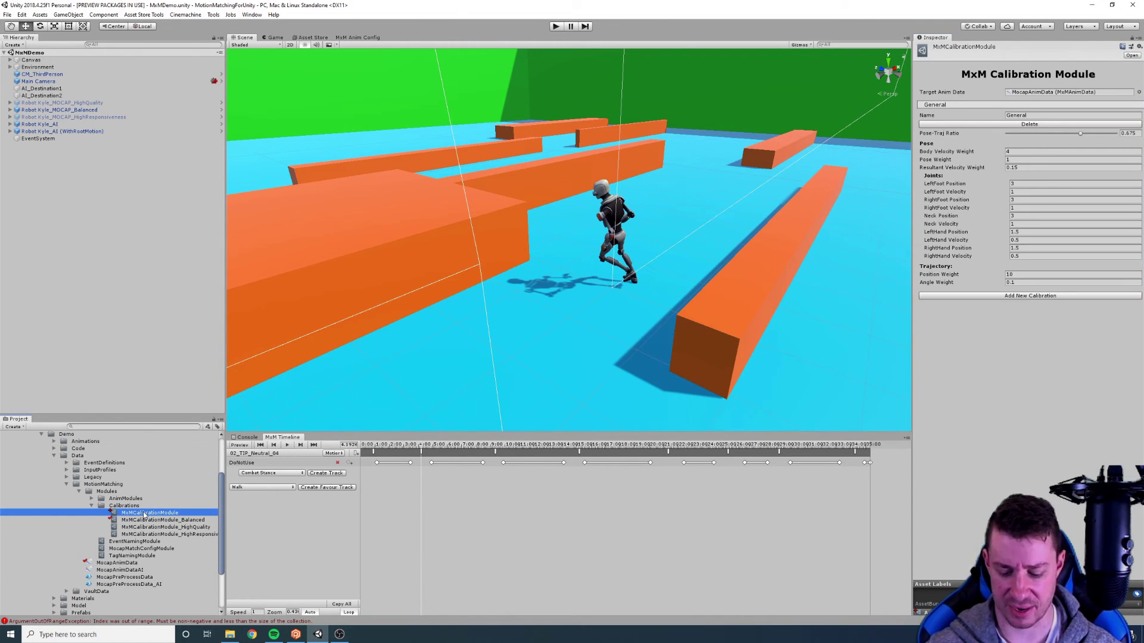
pyautogui.press('Delete')
pyautogui.click(655, 334)
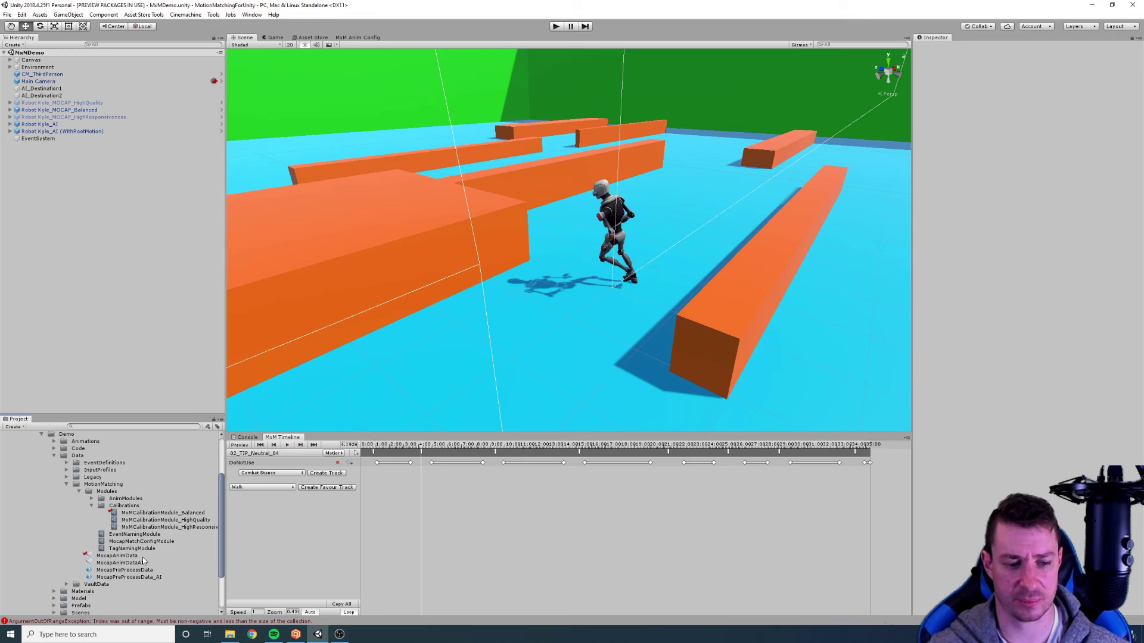
# Expand the MxM Animator on Robot Kyle_MOCAP_Balanced and examine its Anim Data 1 and Calibration Override references
pyautogui.click(73, 110)
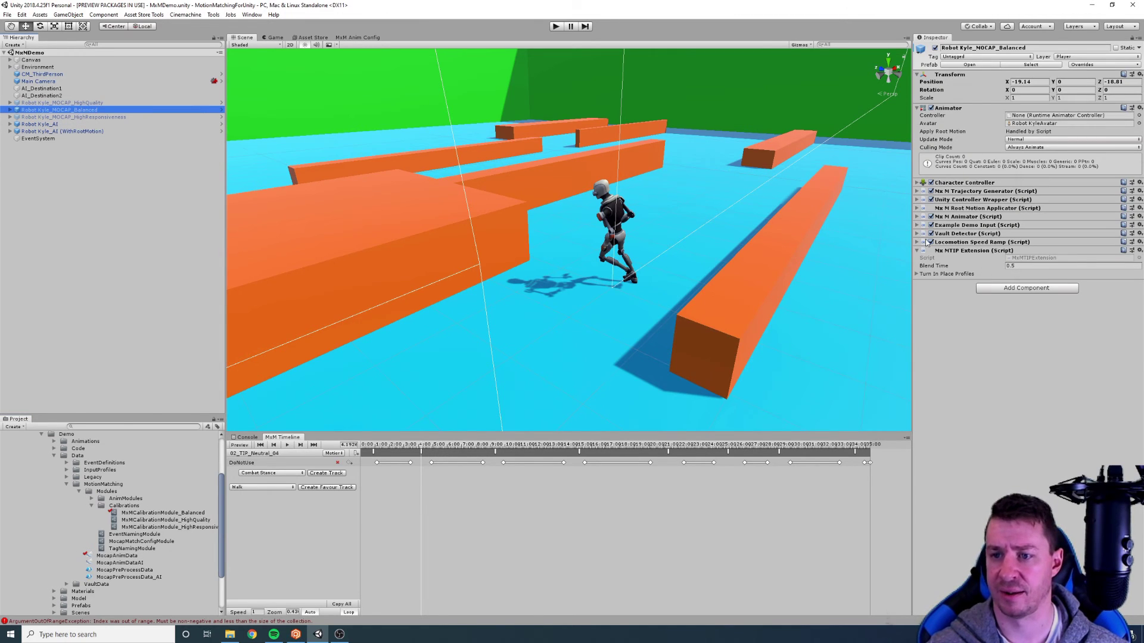
pyautogui.click(953, 217)
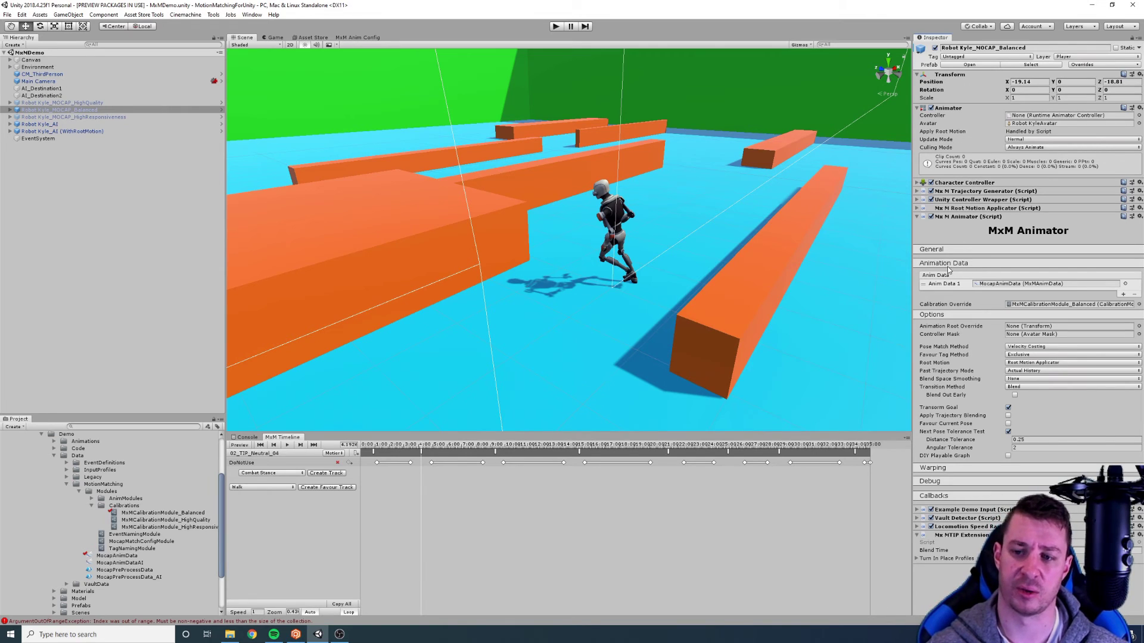
pyautogui.click(1037, 303)
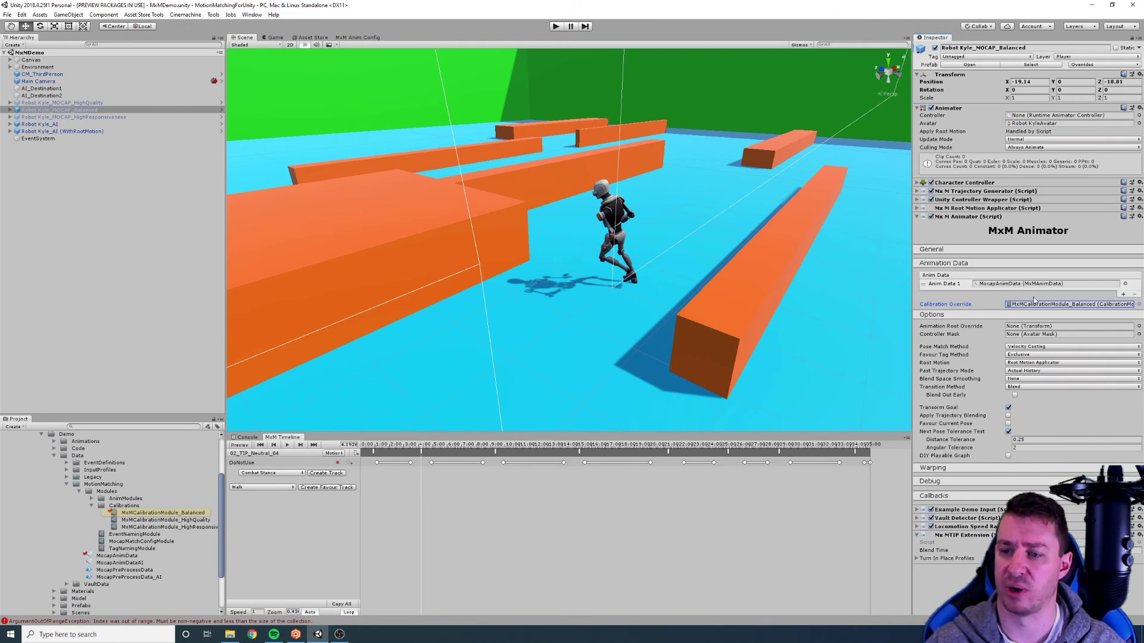
pyautogui.click(1012, 285)
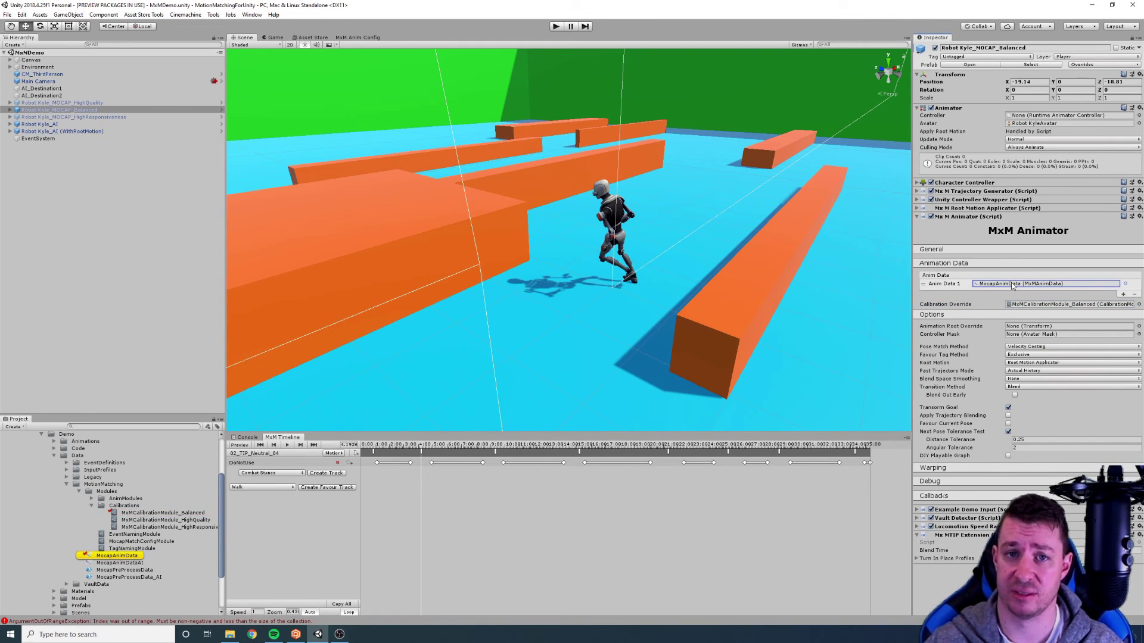
pyautogui.click(1033, 304)
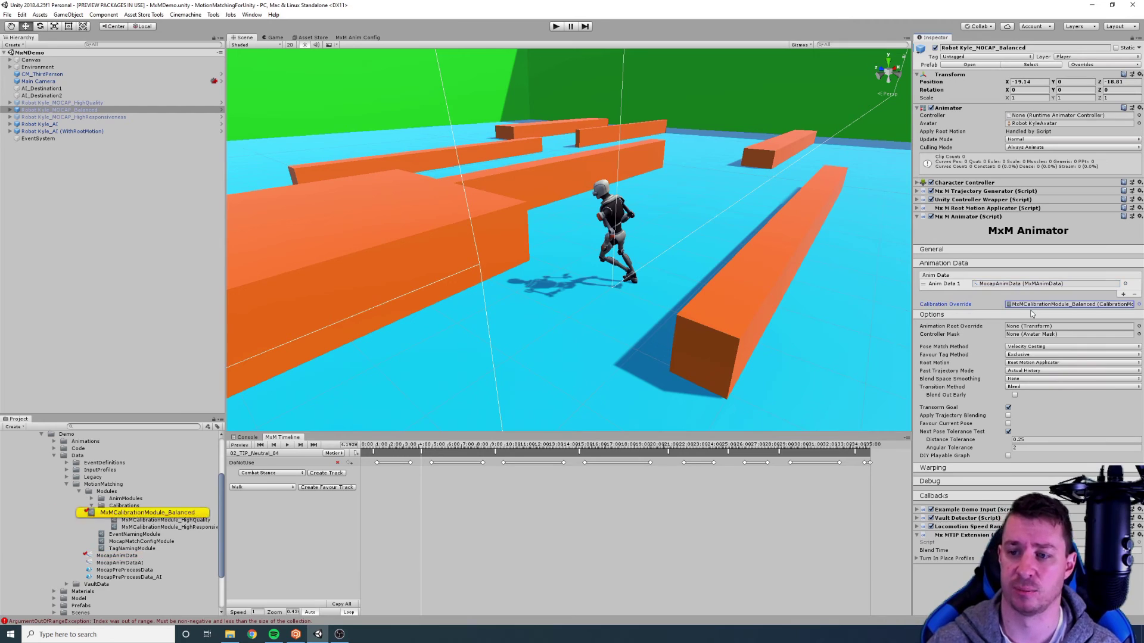
pyautogui.click(1018, 285)
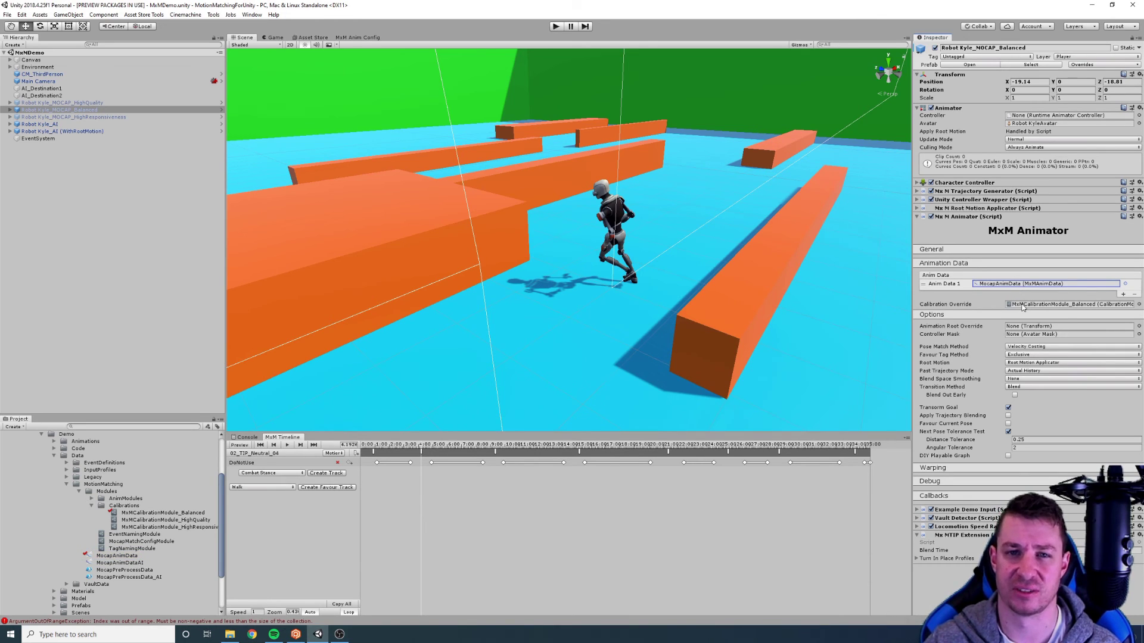
pyautogui.click(1022, 306)
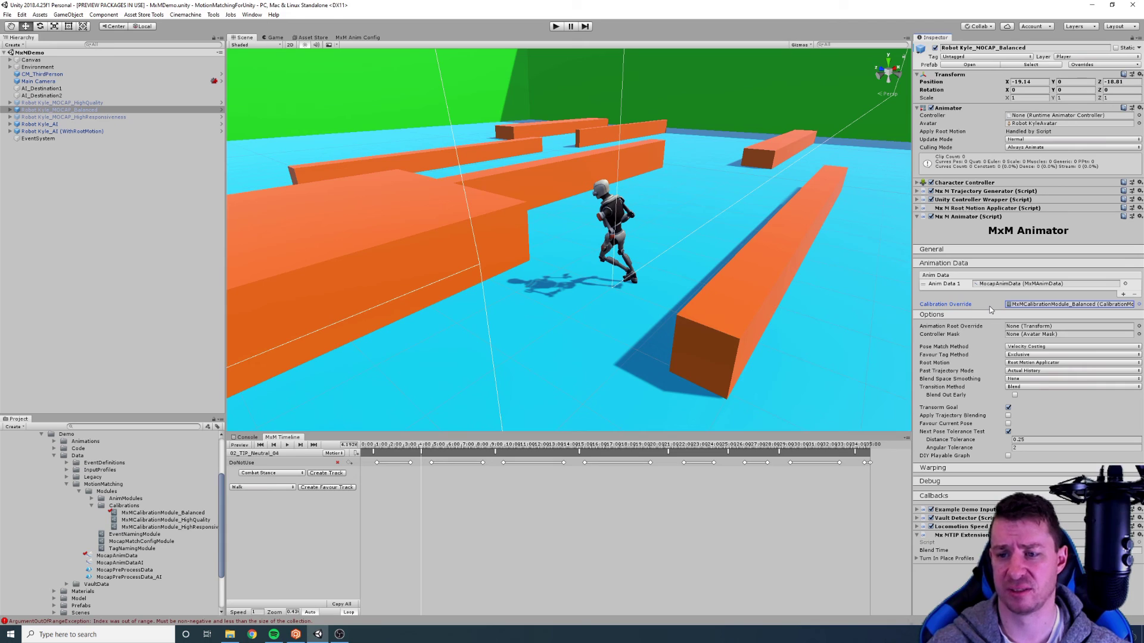
pyautogui.click(1007, 284)
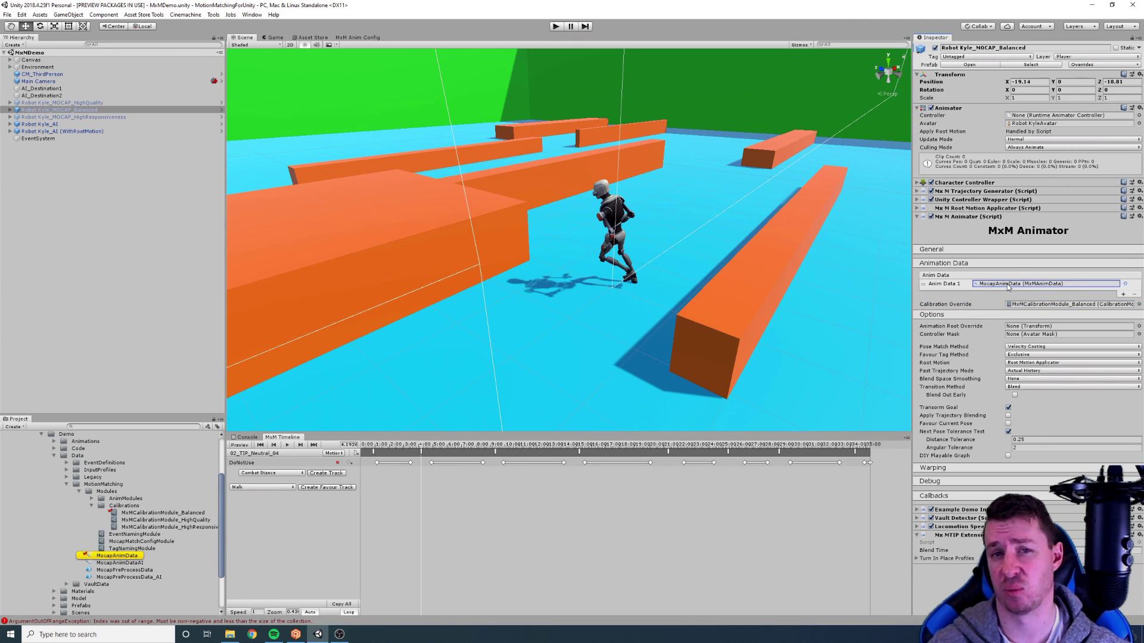
pyautogui.click(1013, 305)
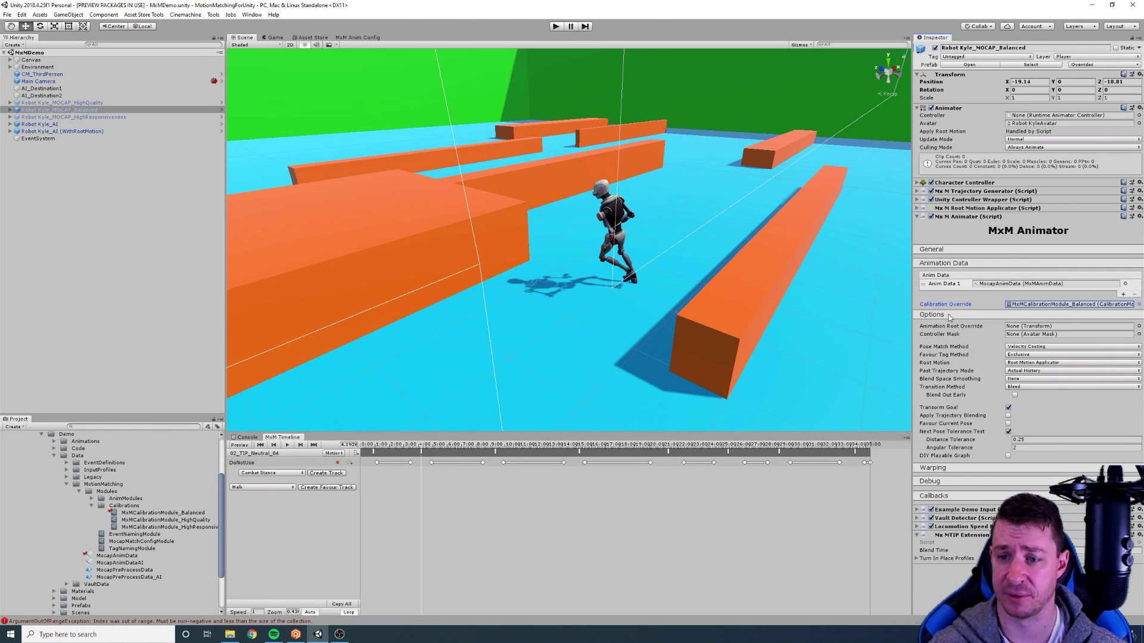
# Collapse the MxM Animator's Options and Animation Data sections and expand the MxM Root Motion Applicator component
pyautogui.click(949, 315)
pyautogui.click(953, 265)
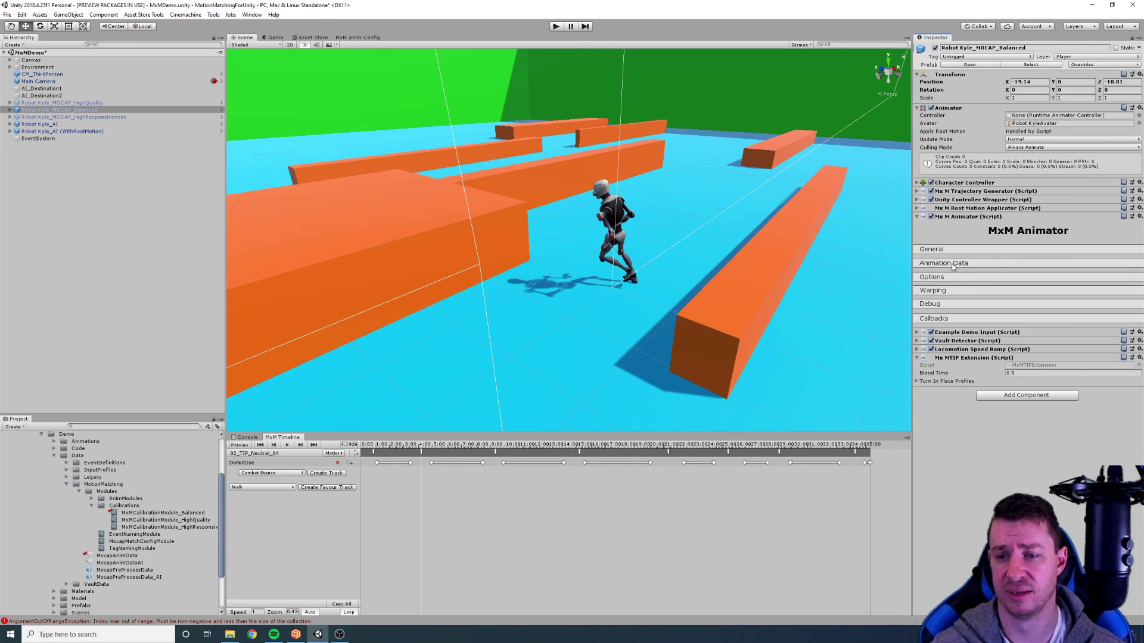
pyautogui.click(917, 207)
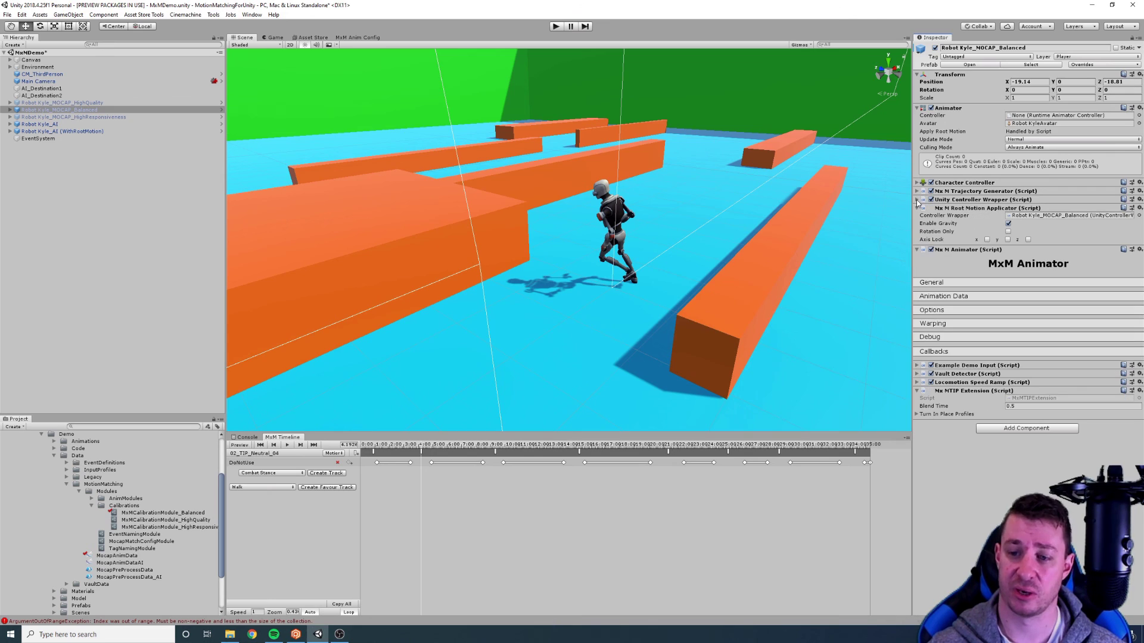